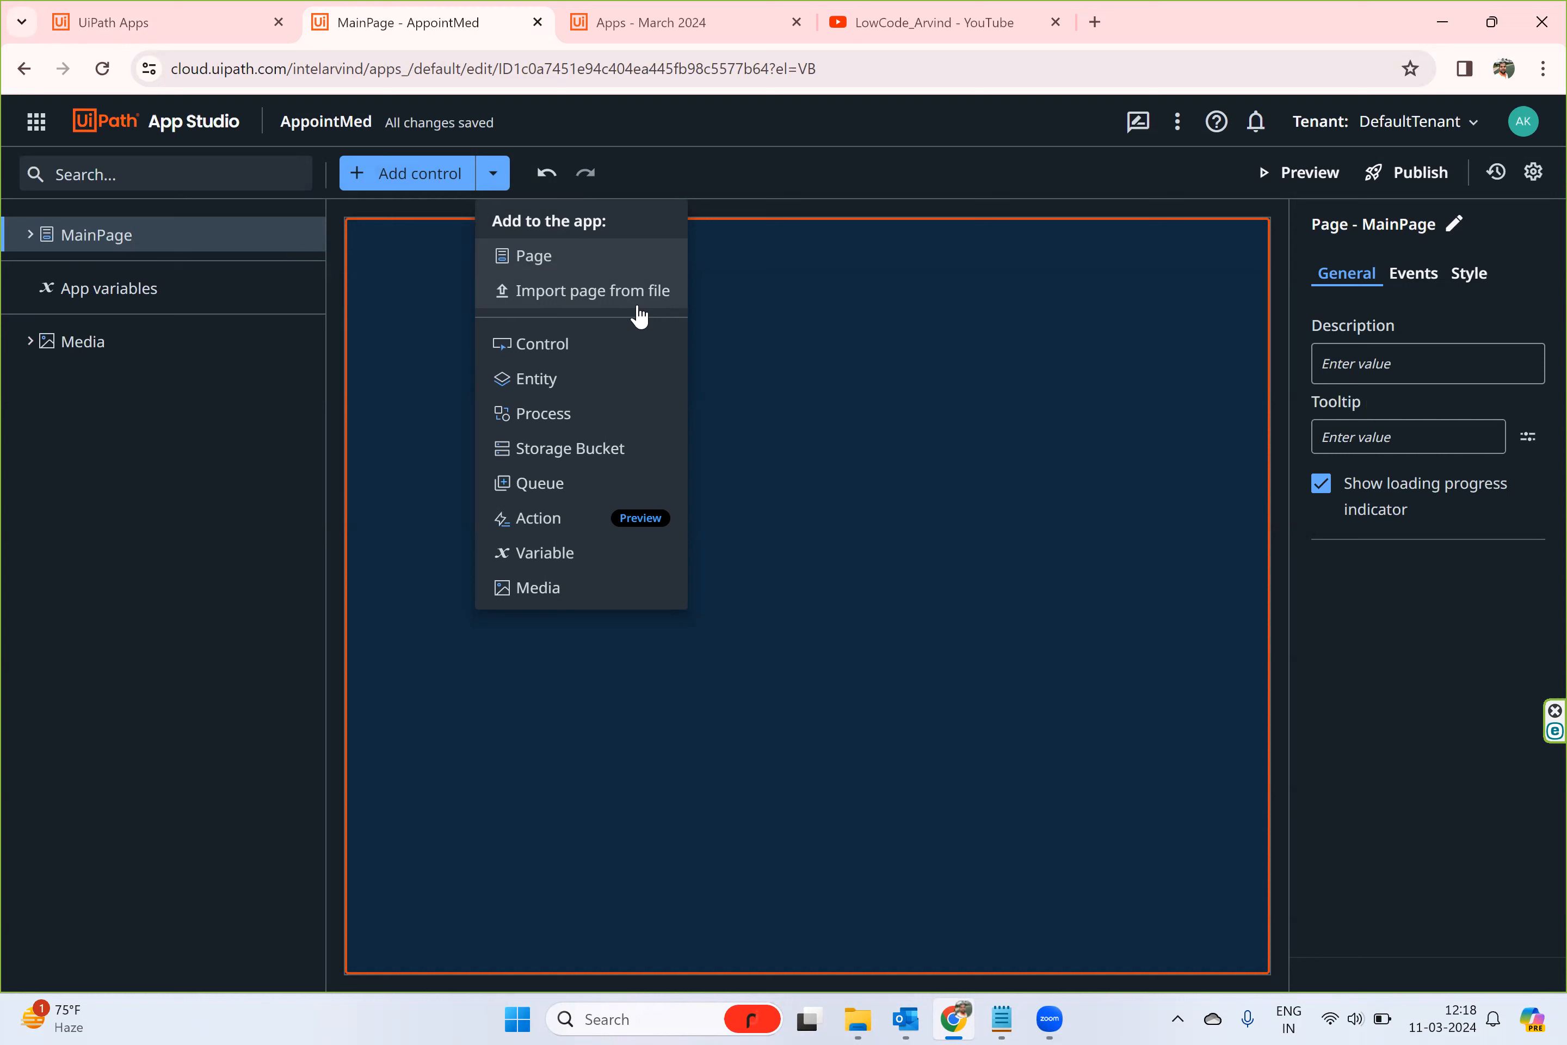
- Switch to Notepad and read the "Import page from File" notes on building a template page and exporting it
click(1001, 1019)
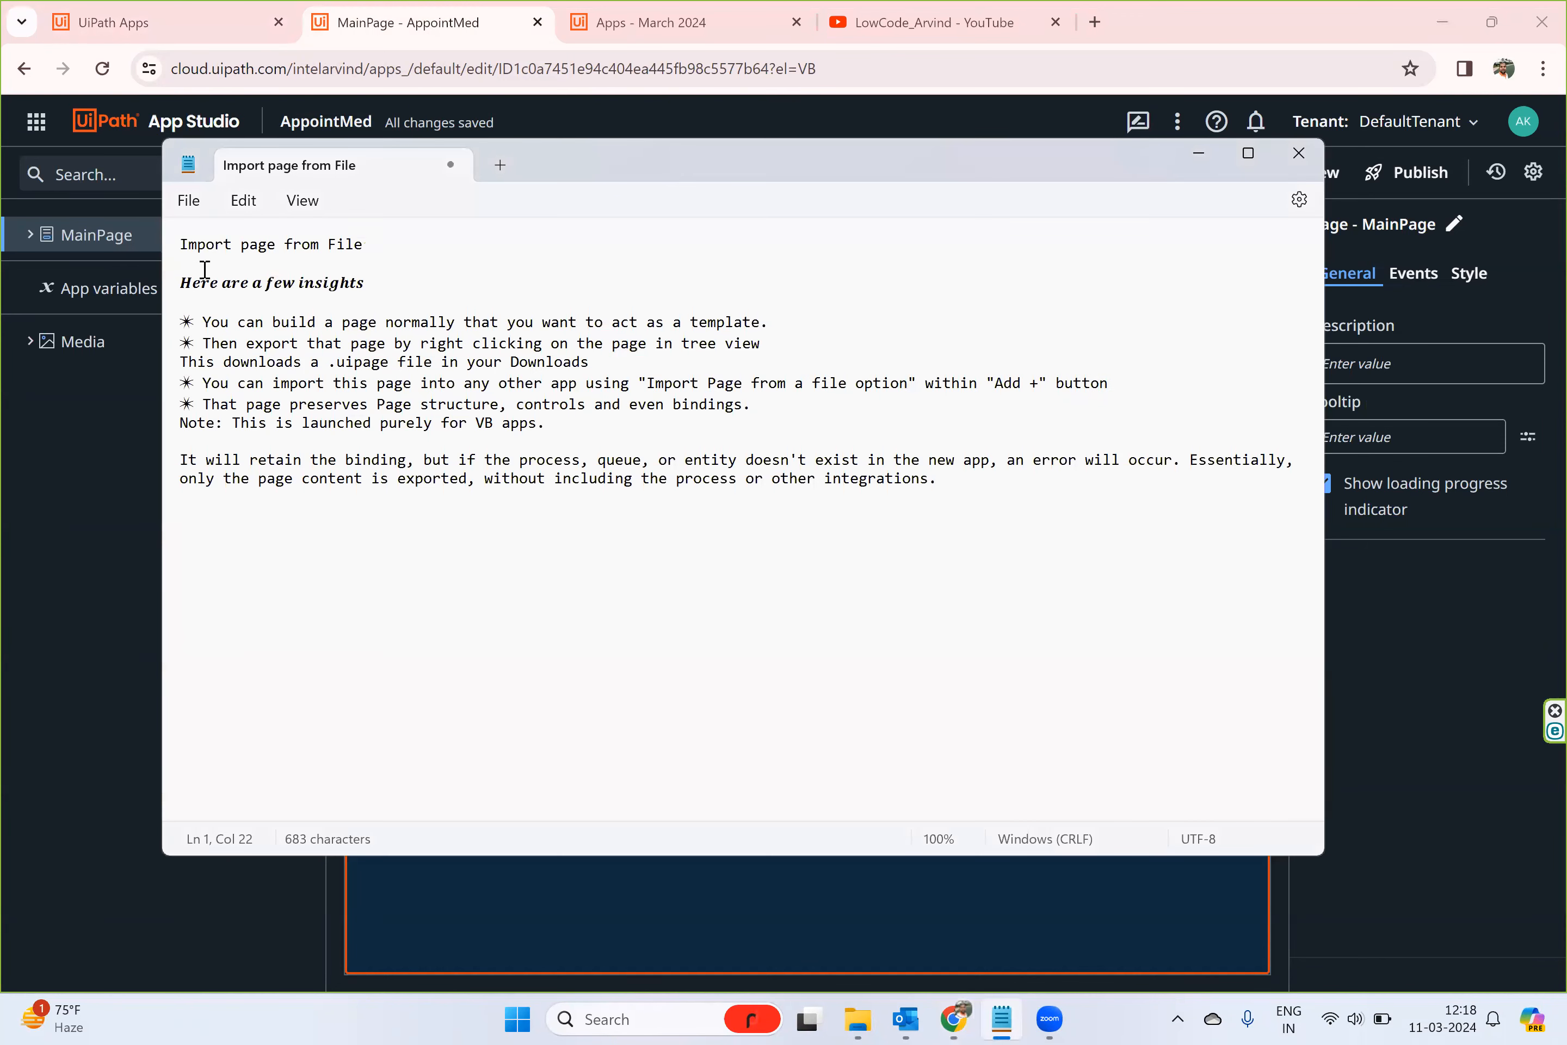
drag(204, 324, 763, 310)
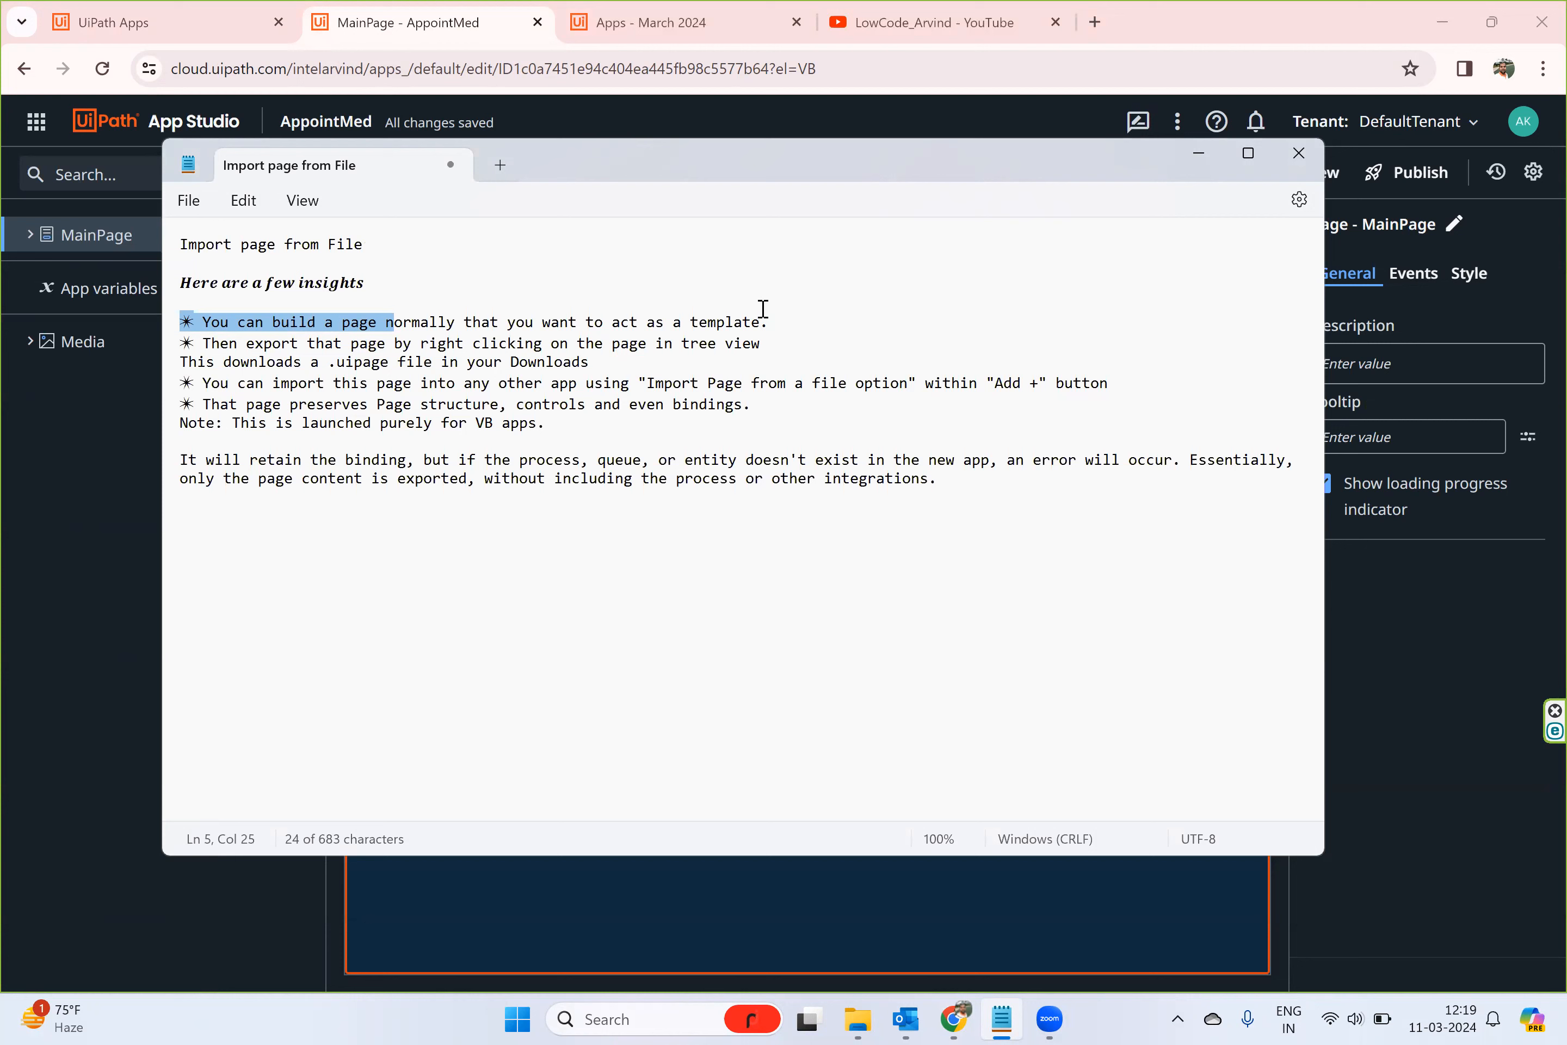
drag(767, 327, 197, 325)
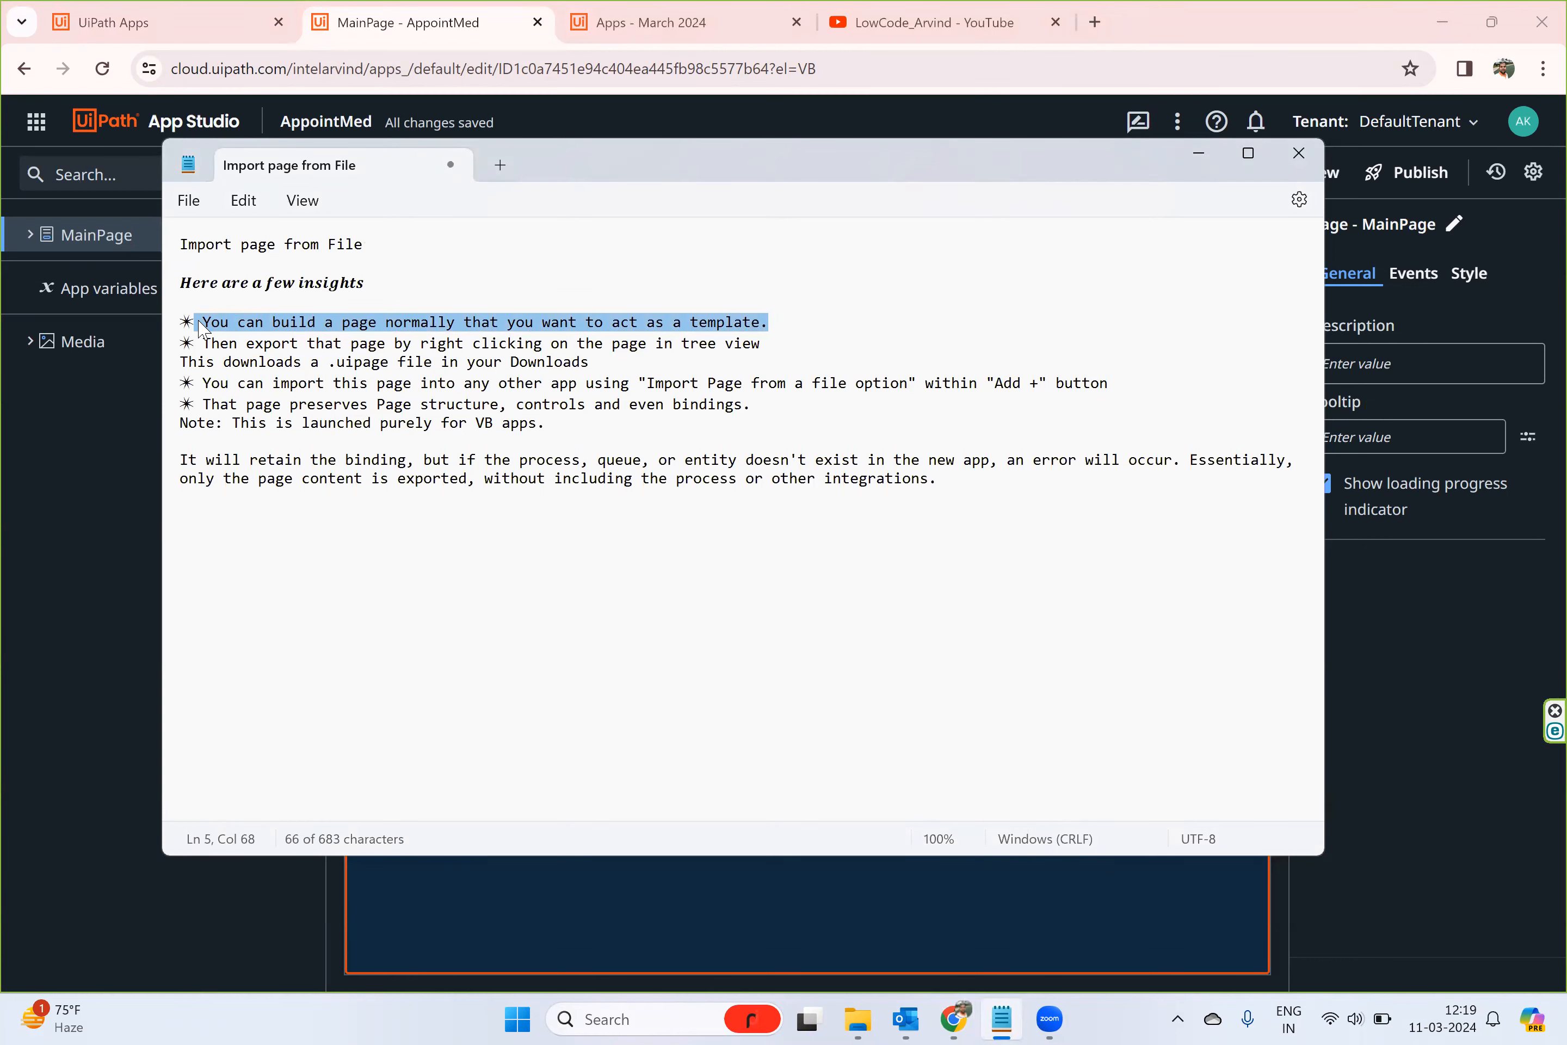
click(236, 334)
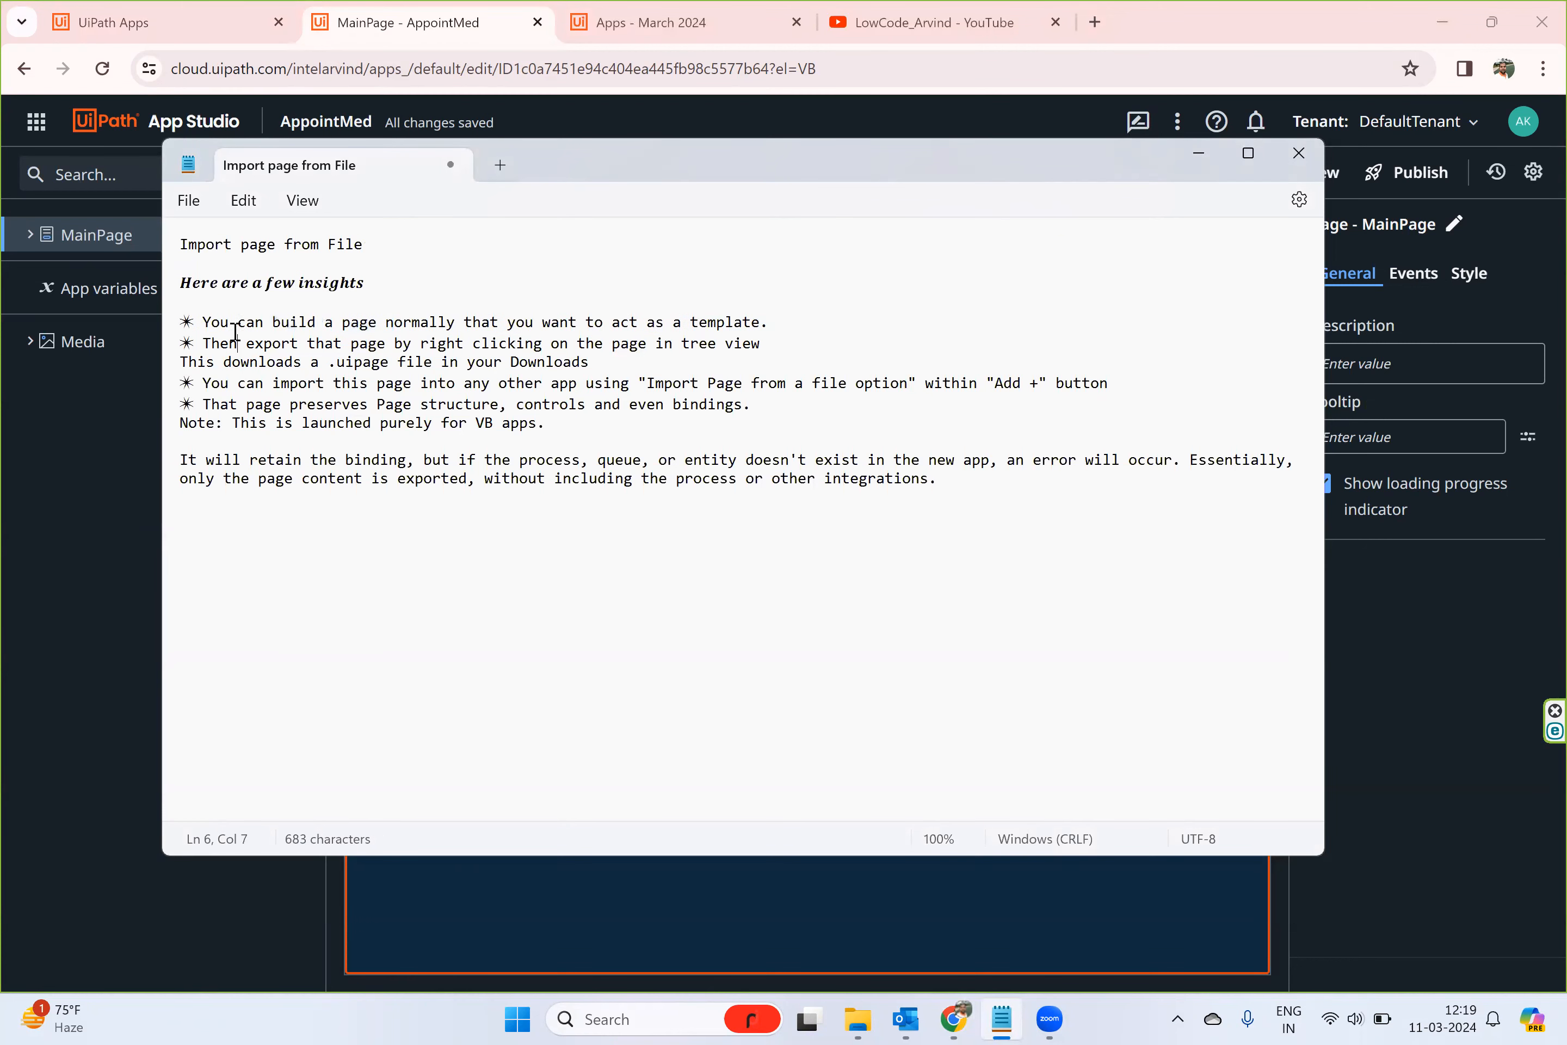
click(297, 316)
drag(769, 325, 209, 326)
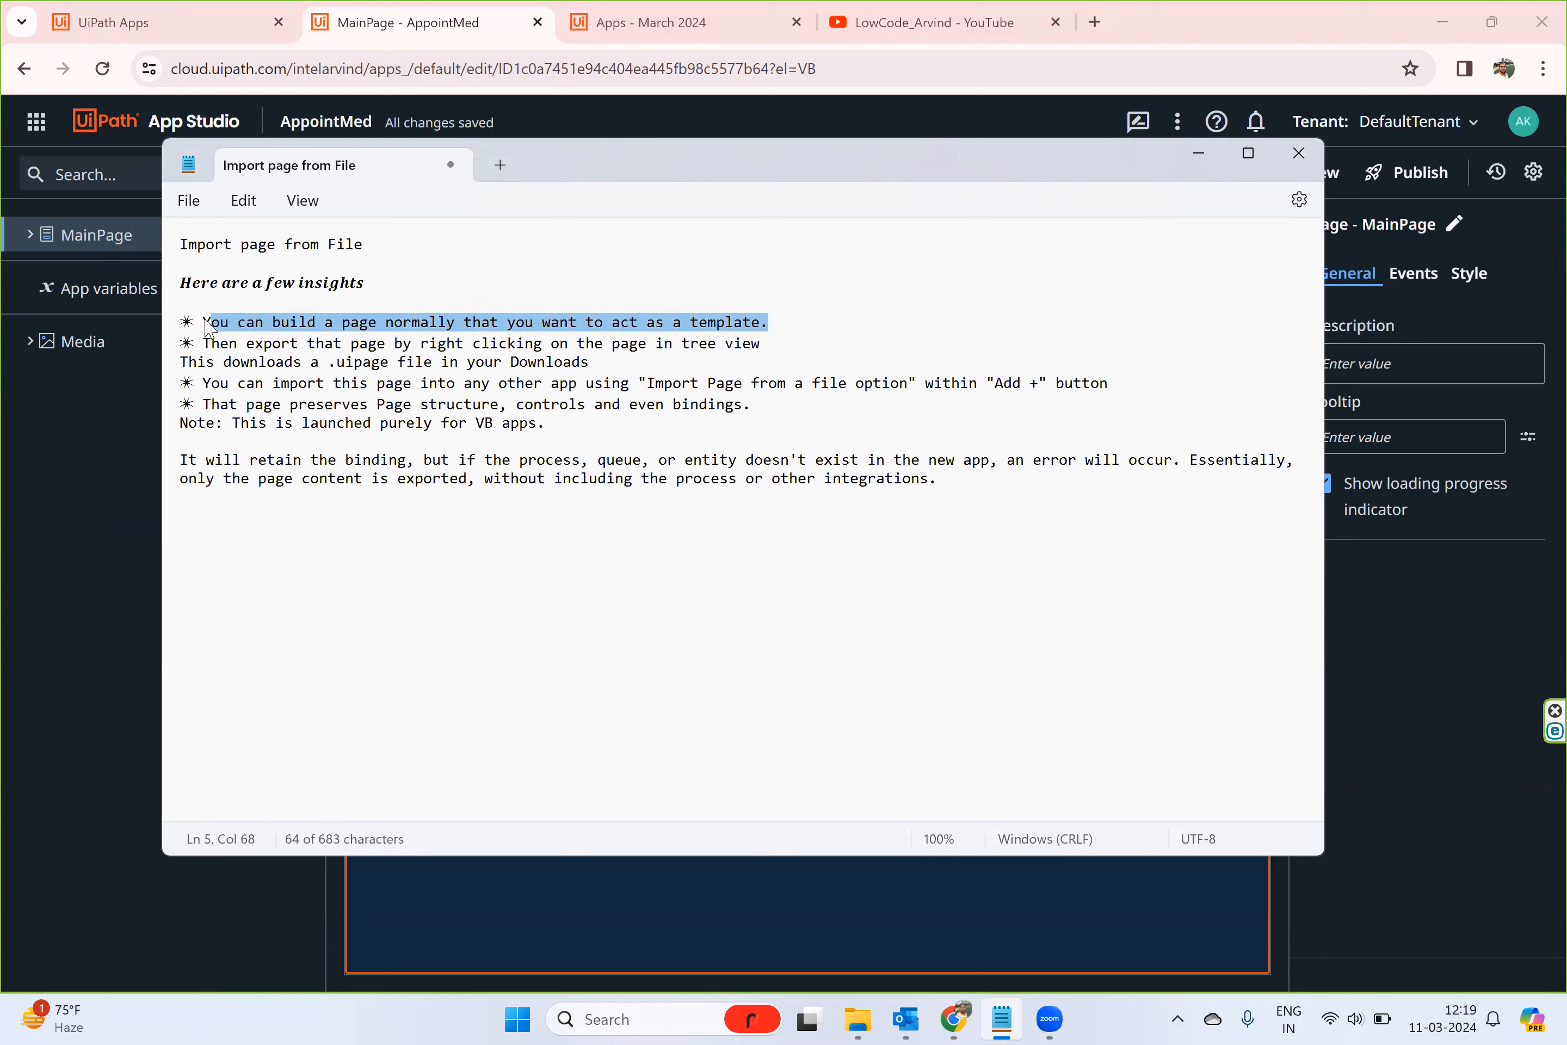
click(239, 345)
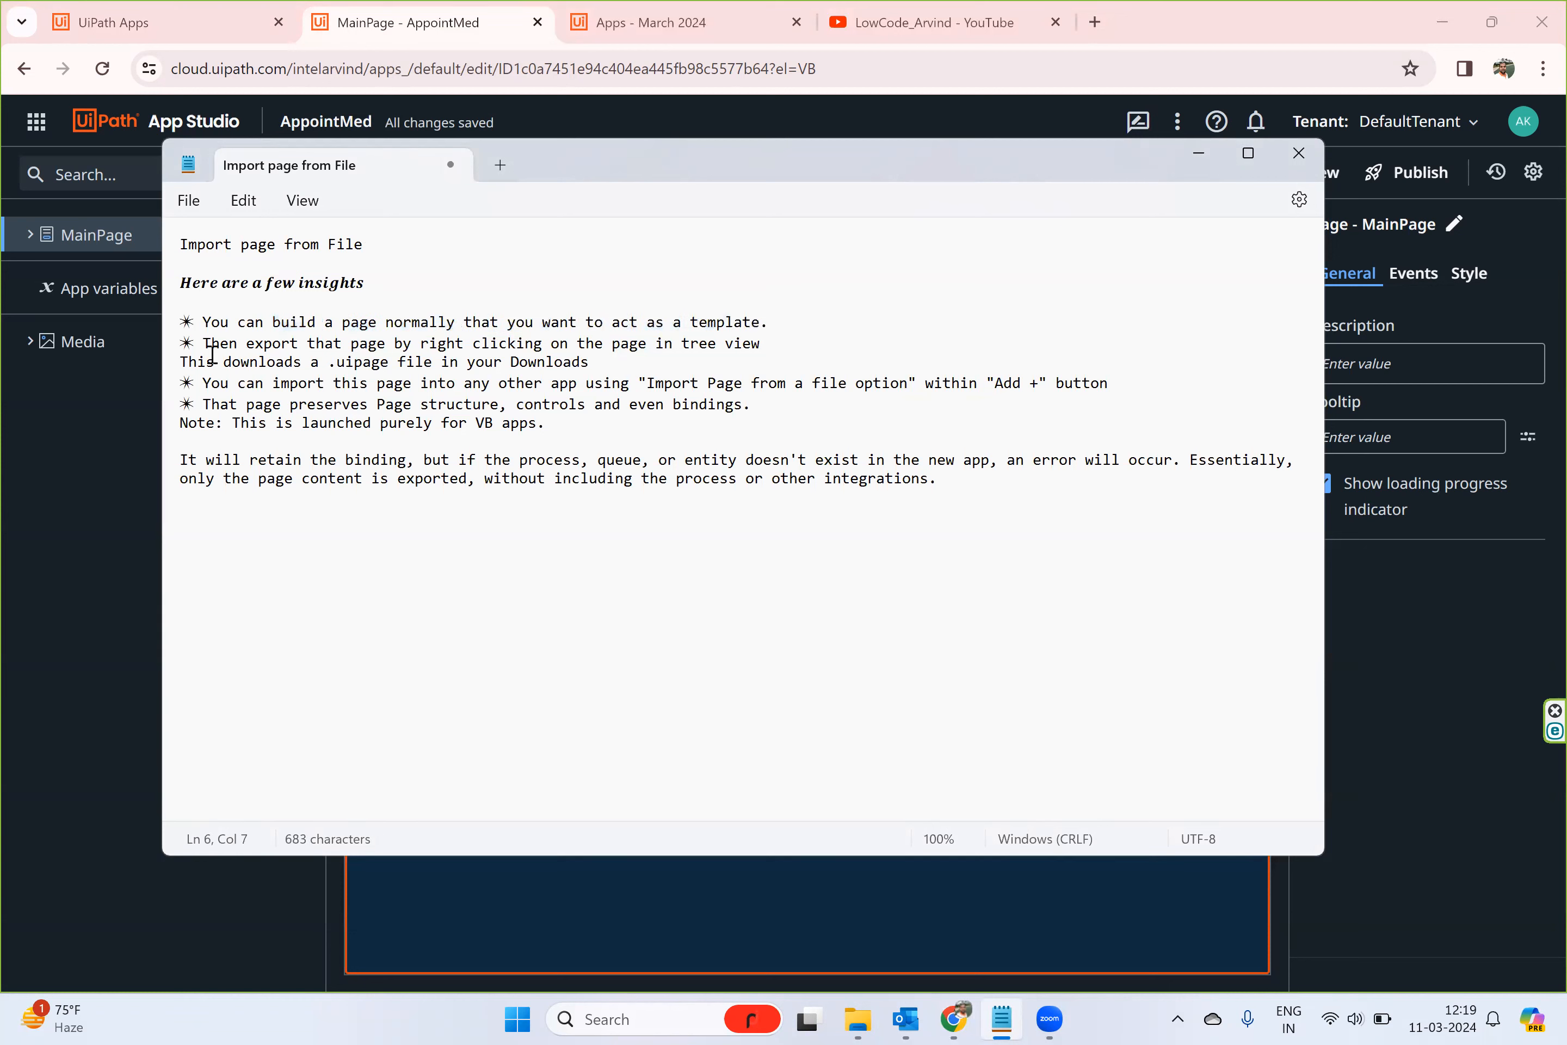
drag(204, 346, 751, 362)
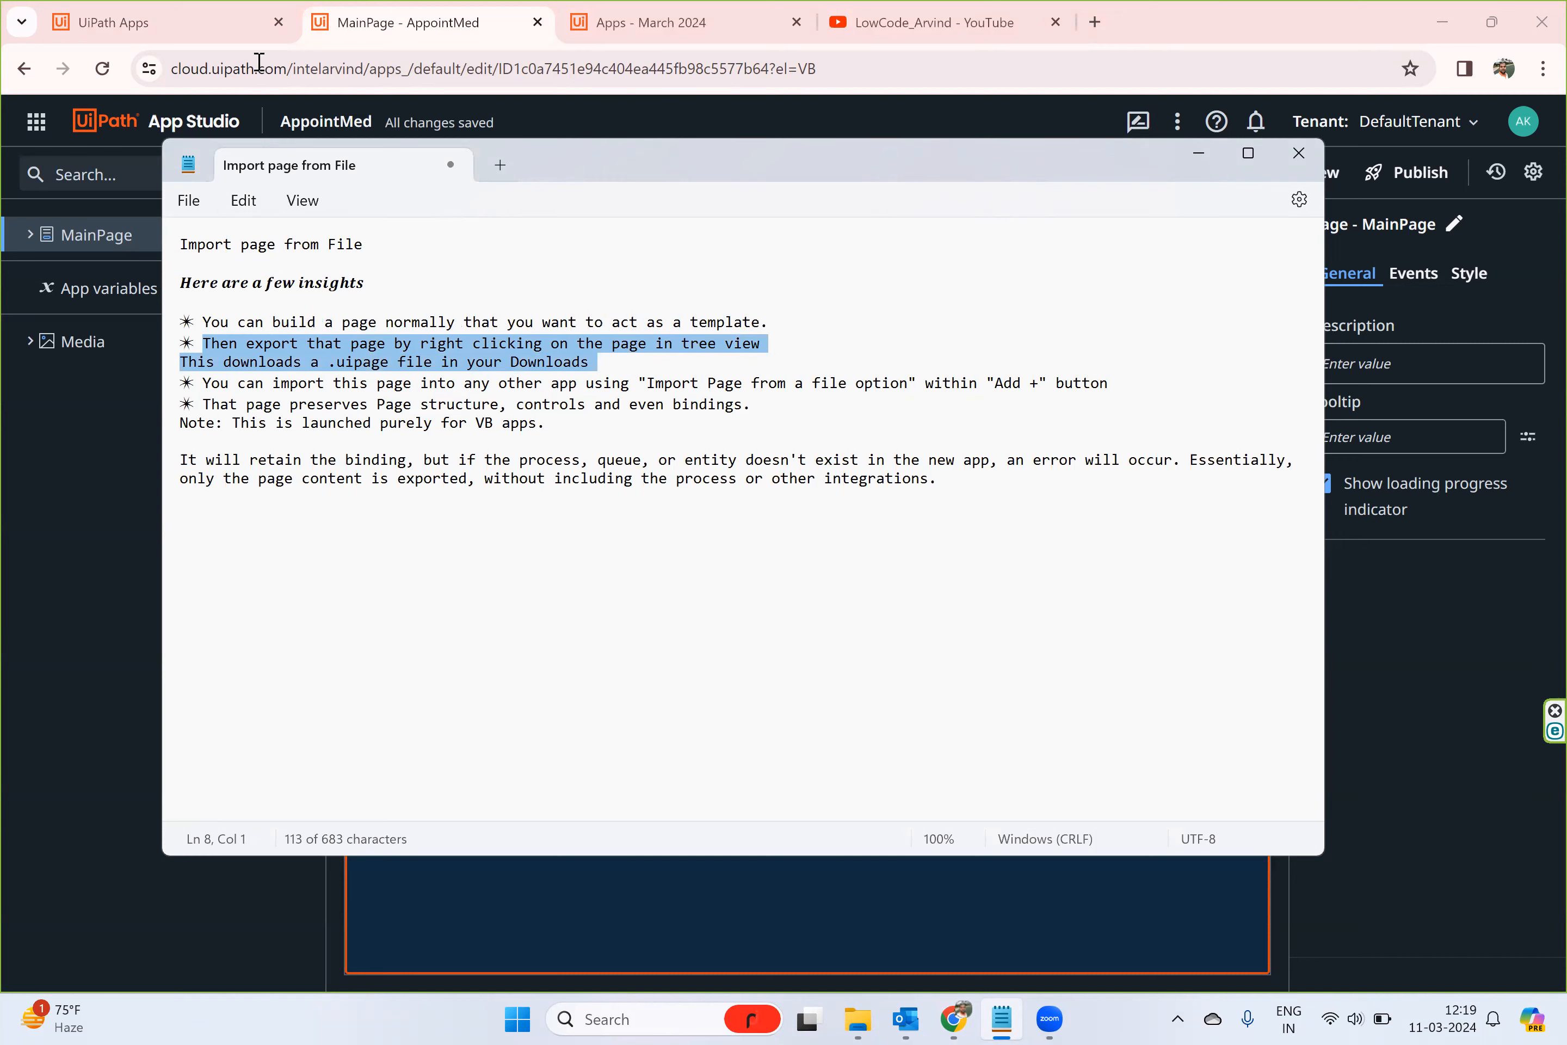
- Open the TimeOff Tracker app for editing from the UiPath Apps list and dismiss the loading notice
click(203, 27)
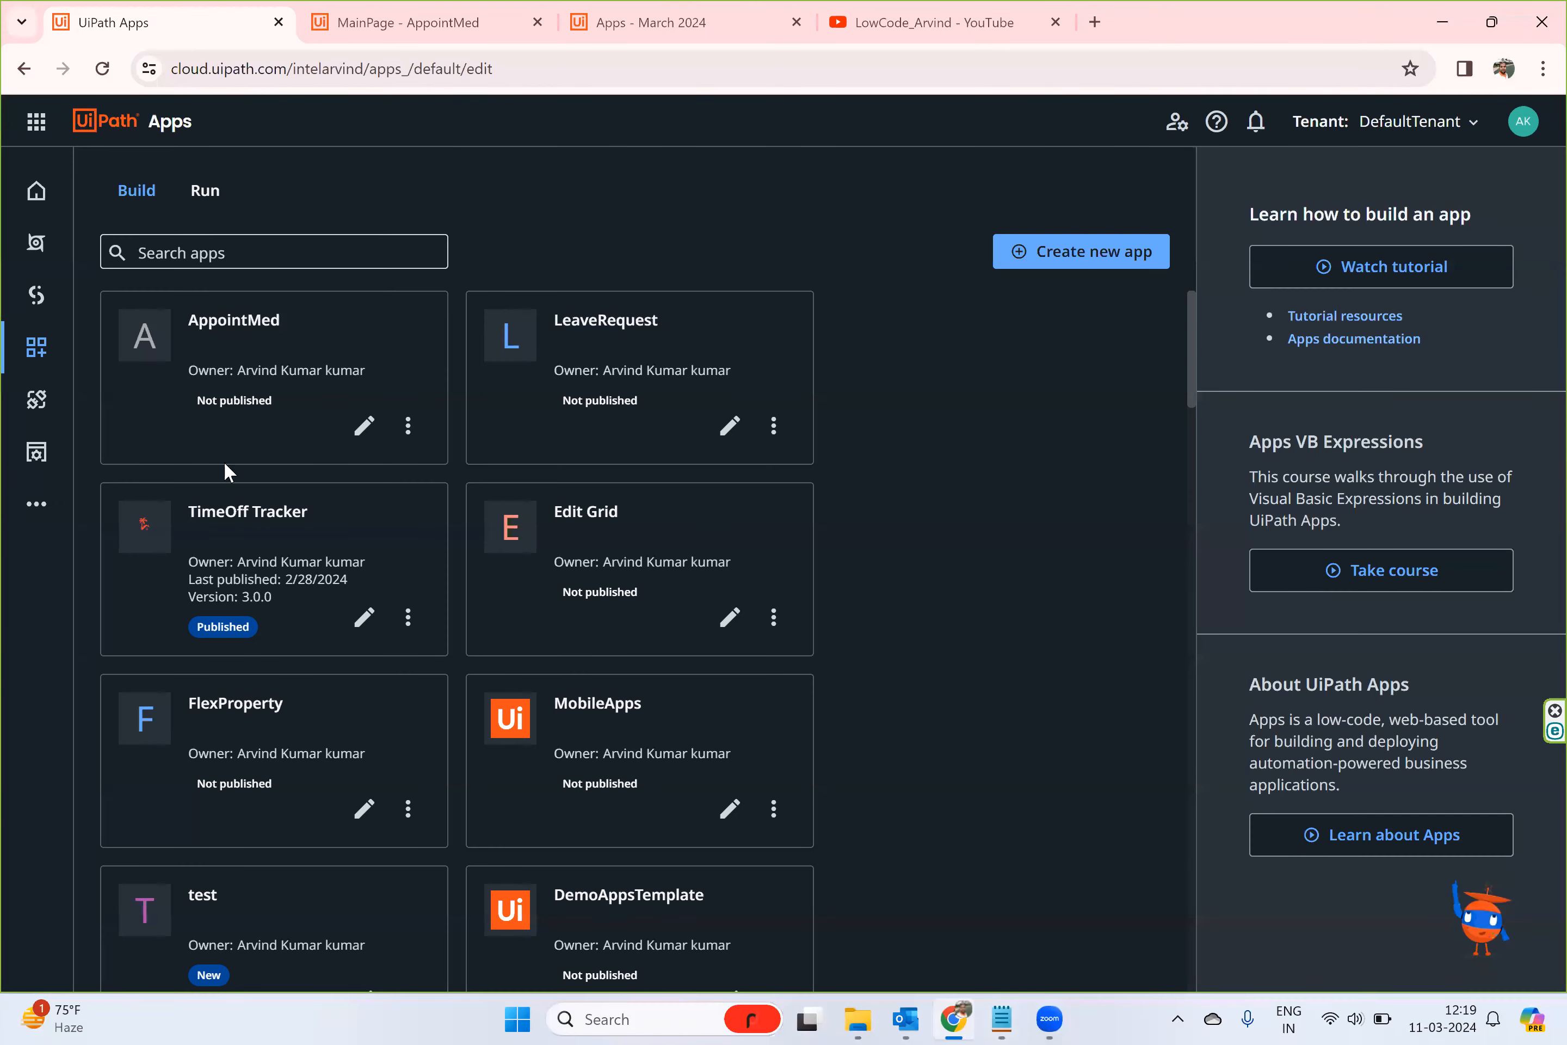
scroll(640, 590, down, 3)
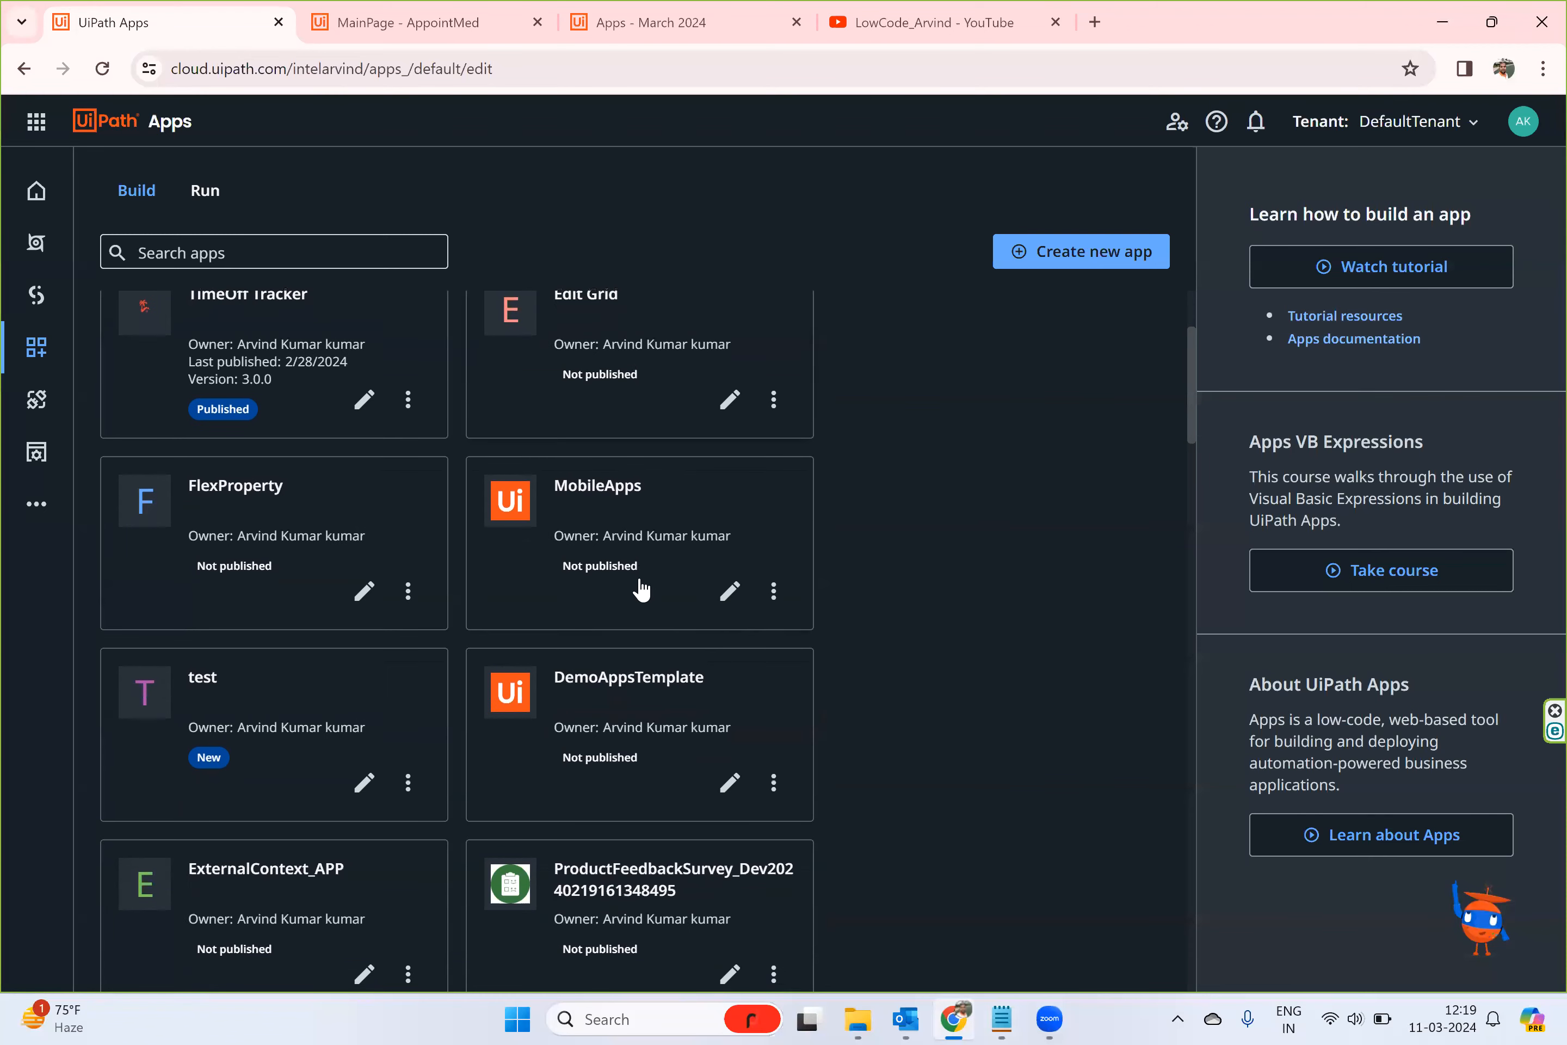
scroll(641, 590, up, 1)
scroll(640, 590, down, 8)
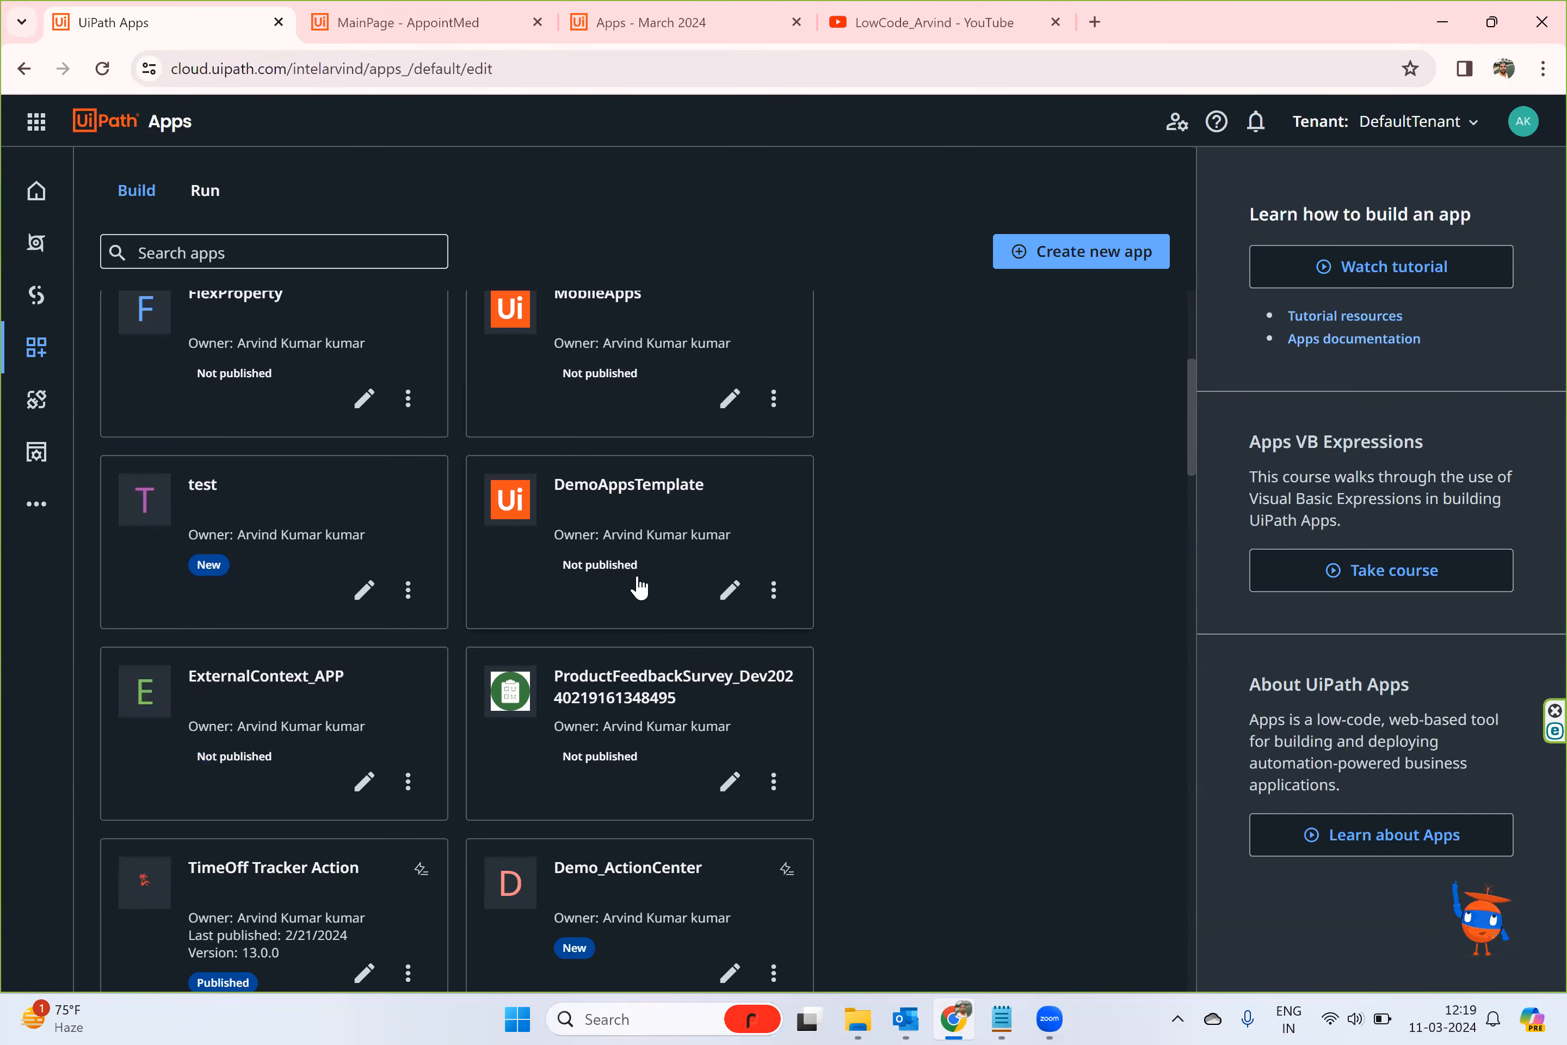
scroll(640, 588, up, 10)
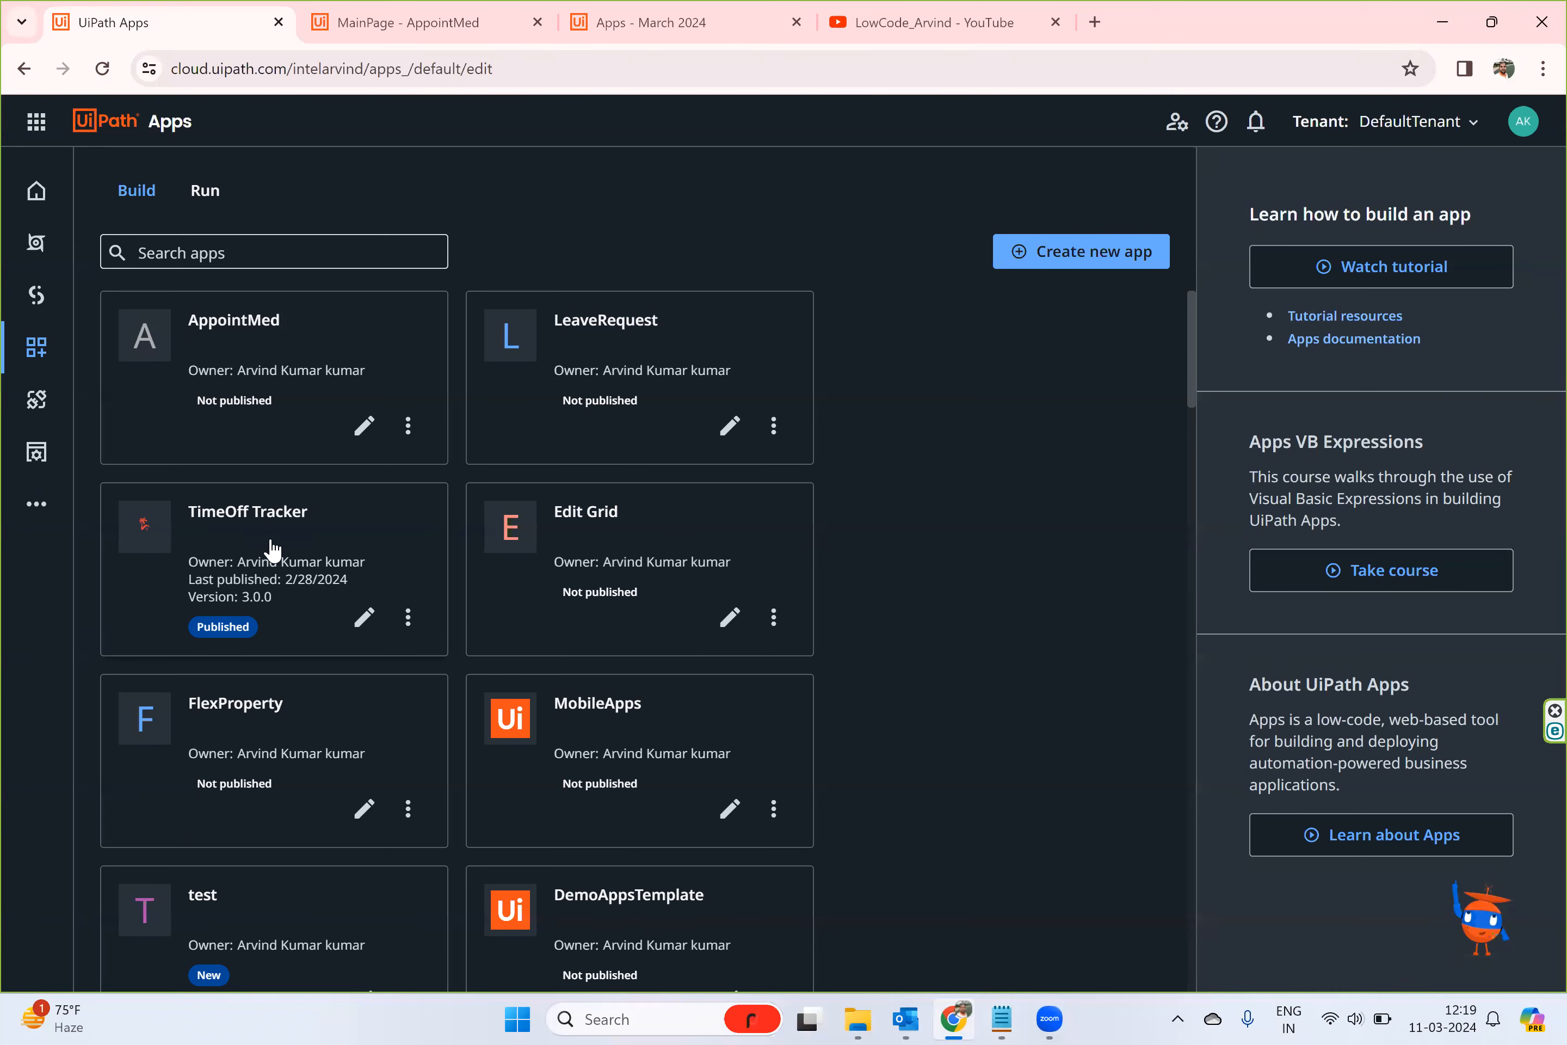
click(364, 616)
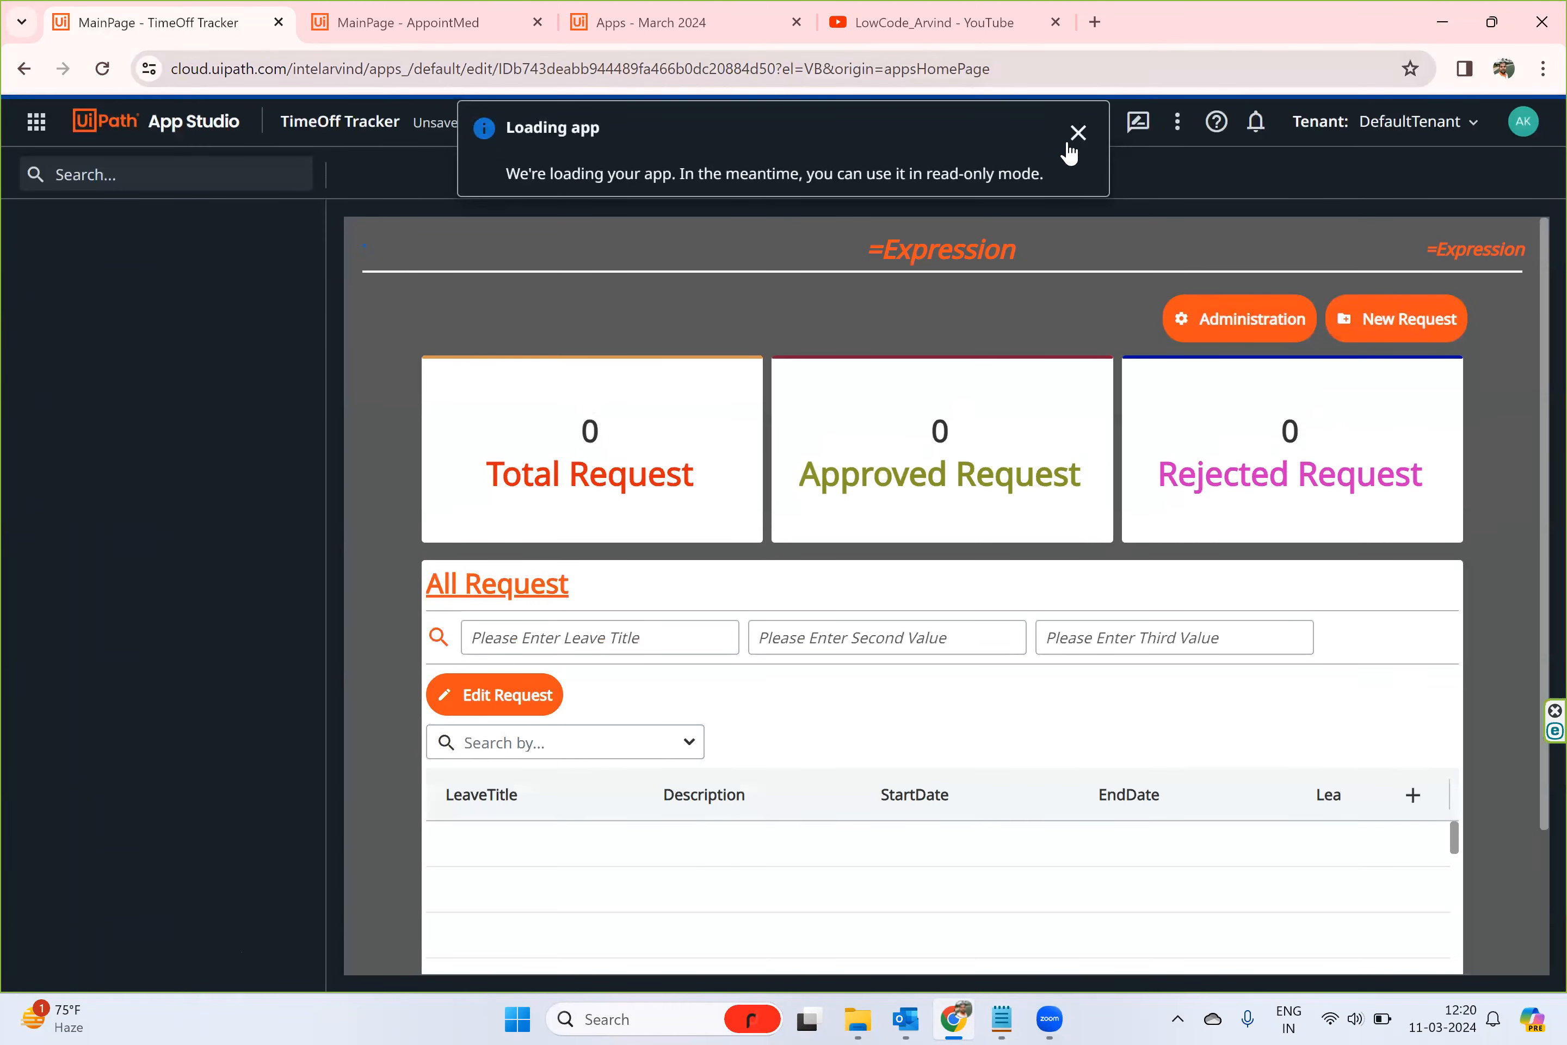
click(1072, 139)
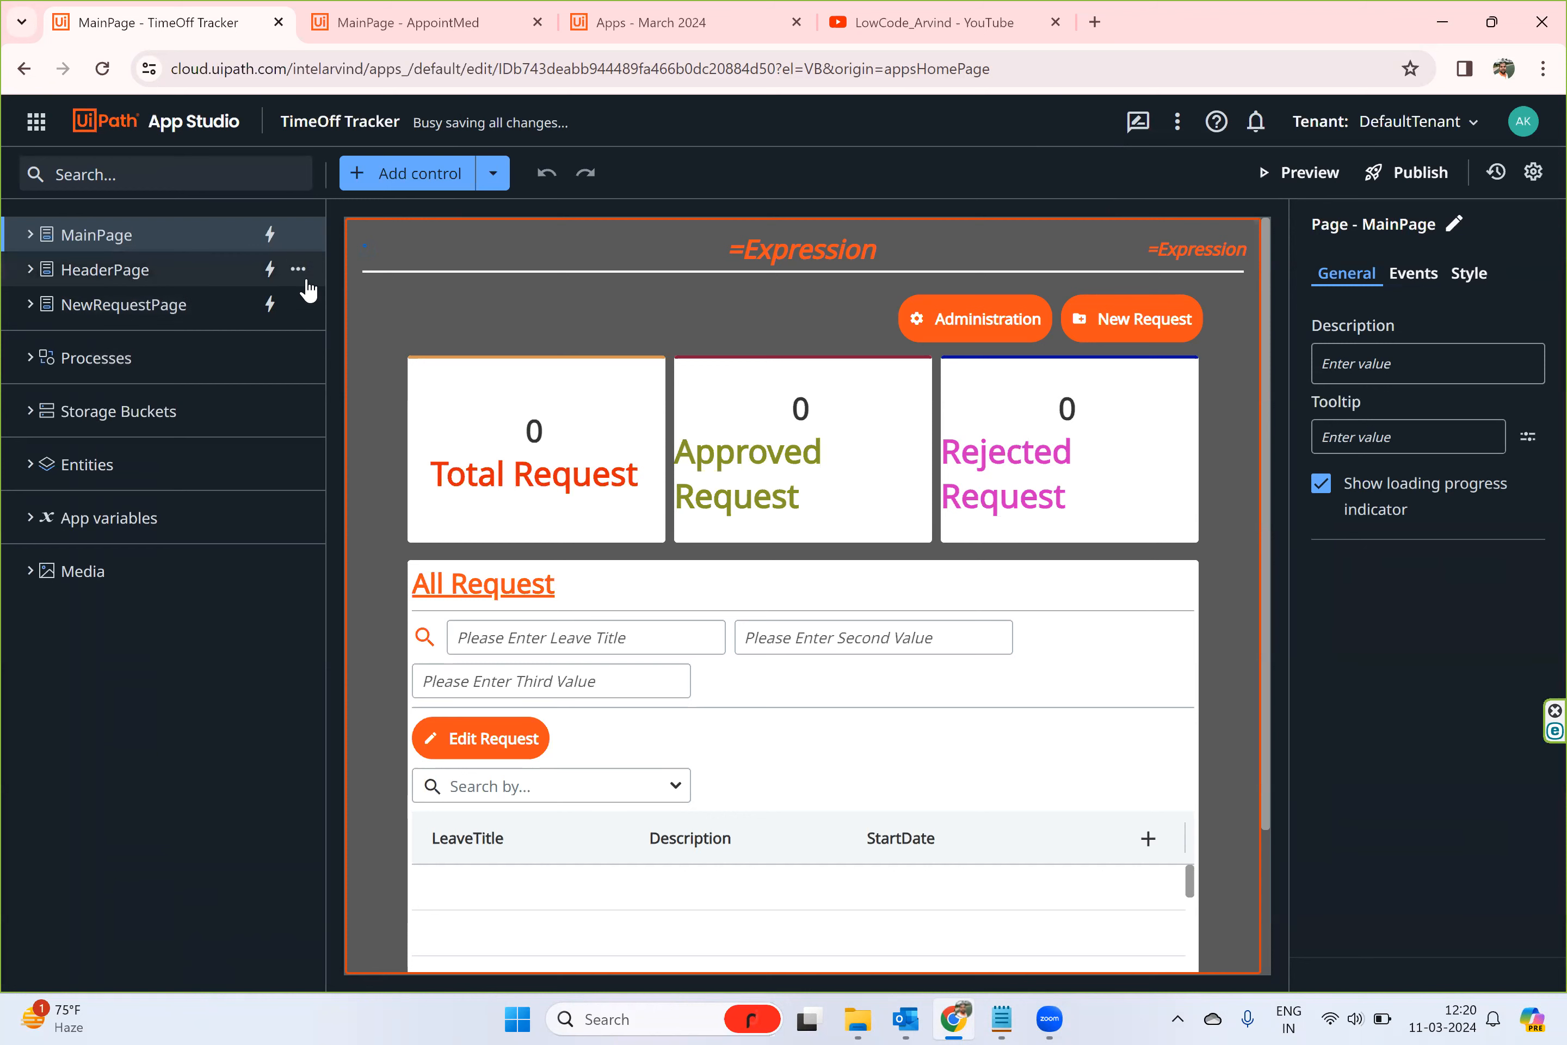
- Export the HeaderPage of TimeOff Tracker and locate HeaderPage.uipage in the Downloads folder
click(299, 269)
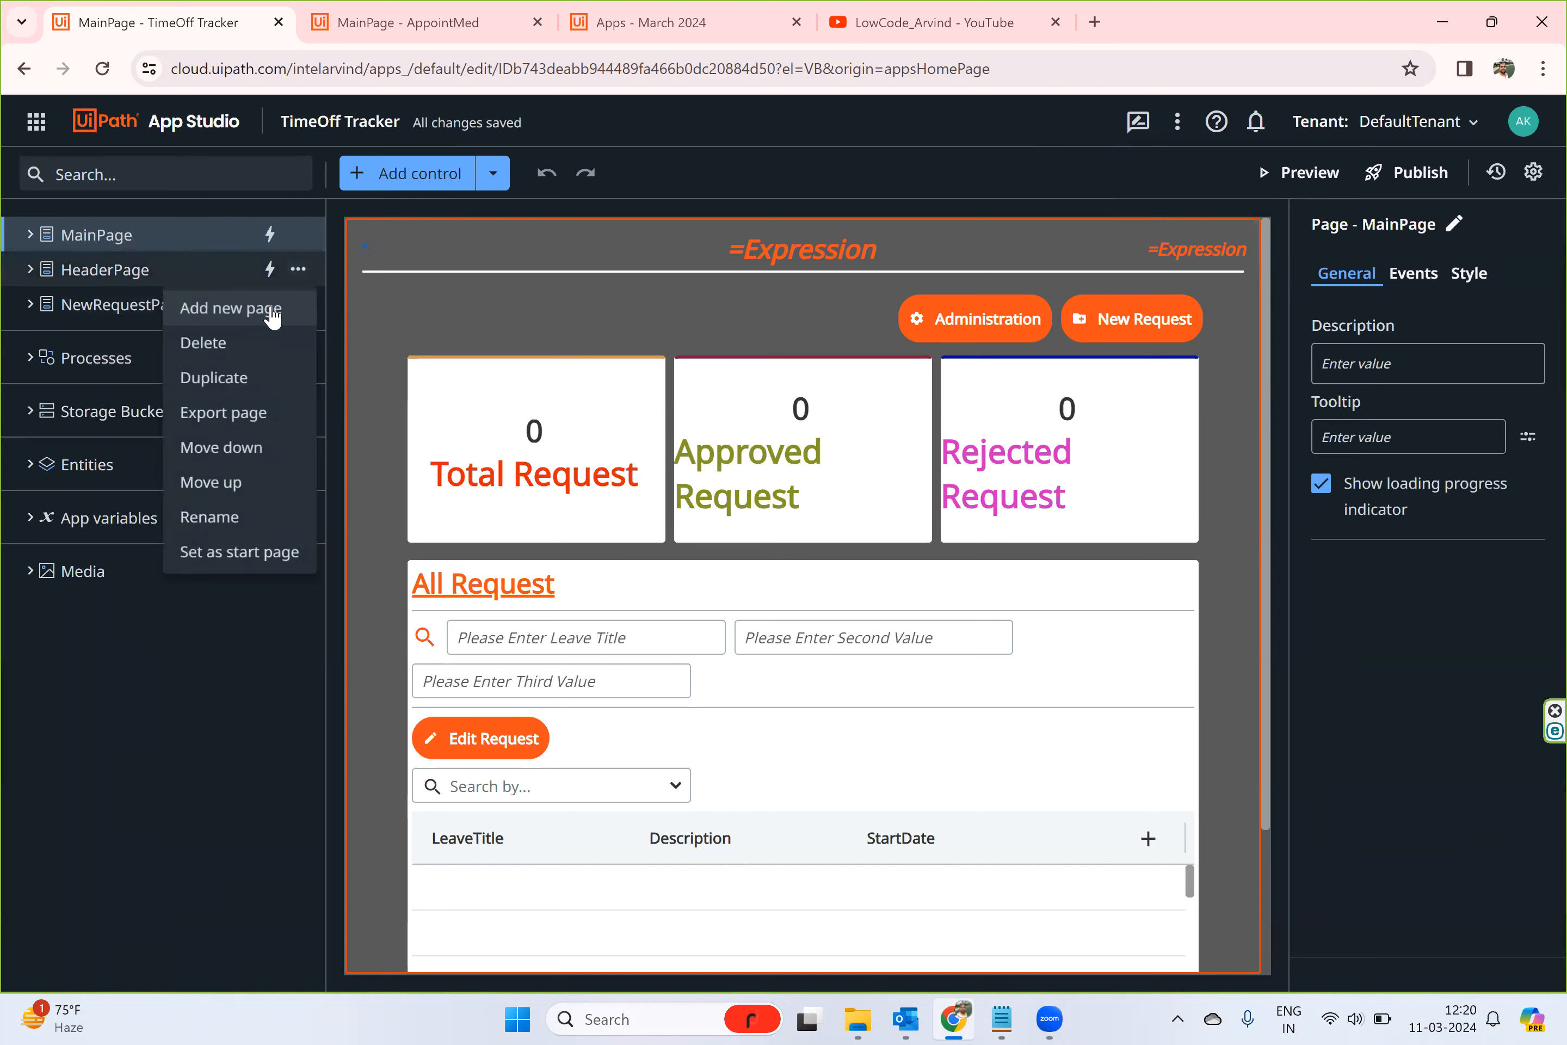
click(264, 414)
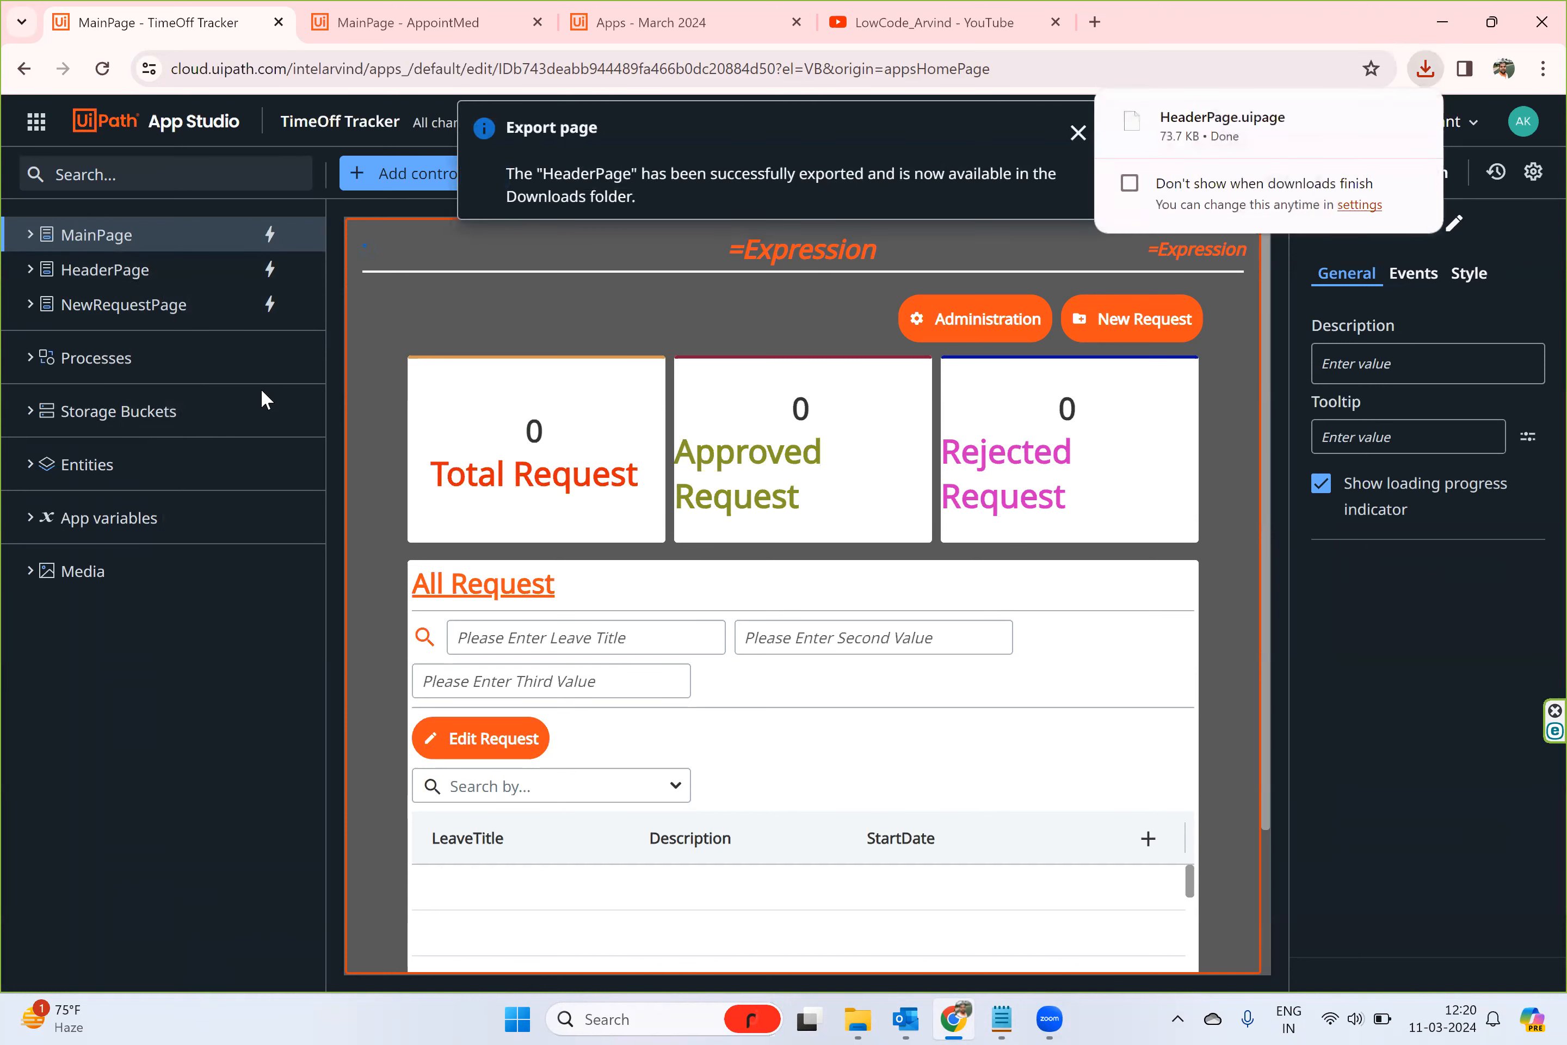
click(857, 1019)
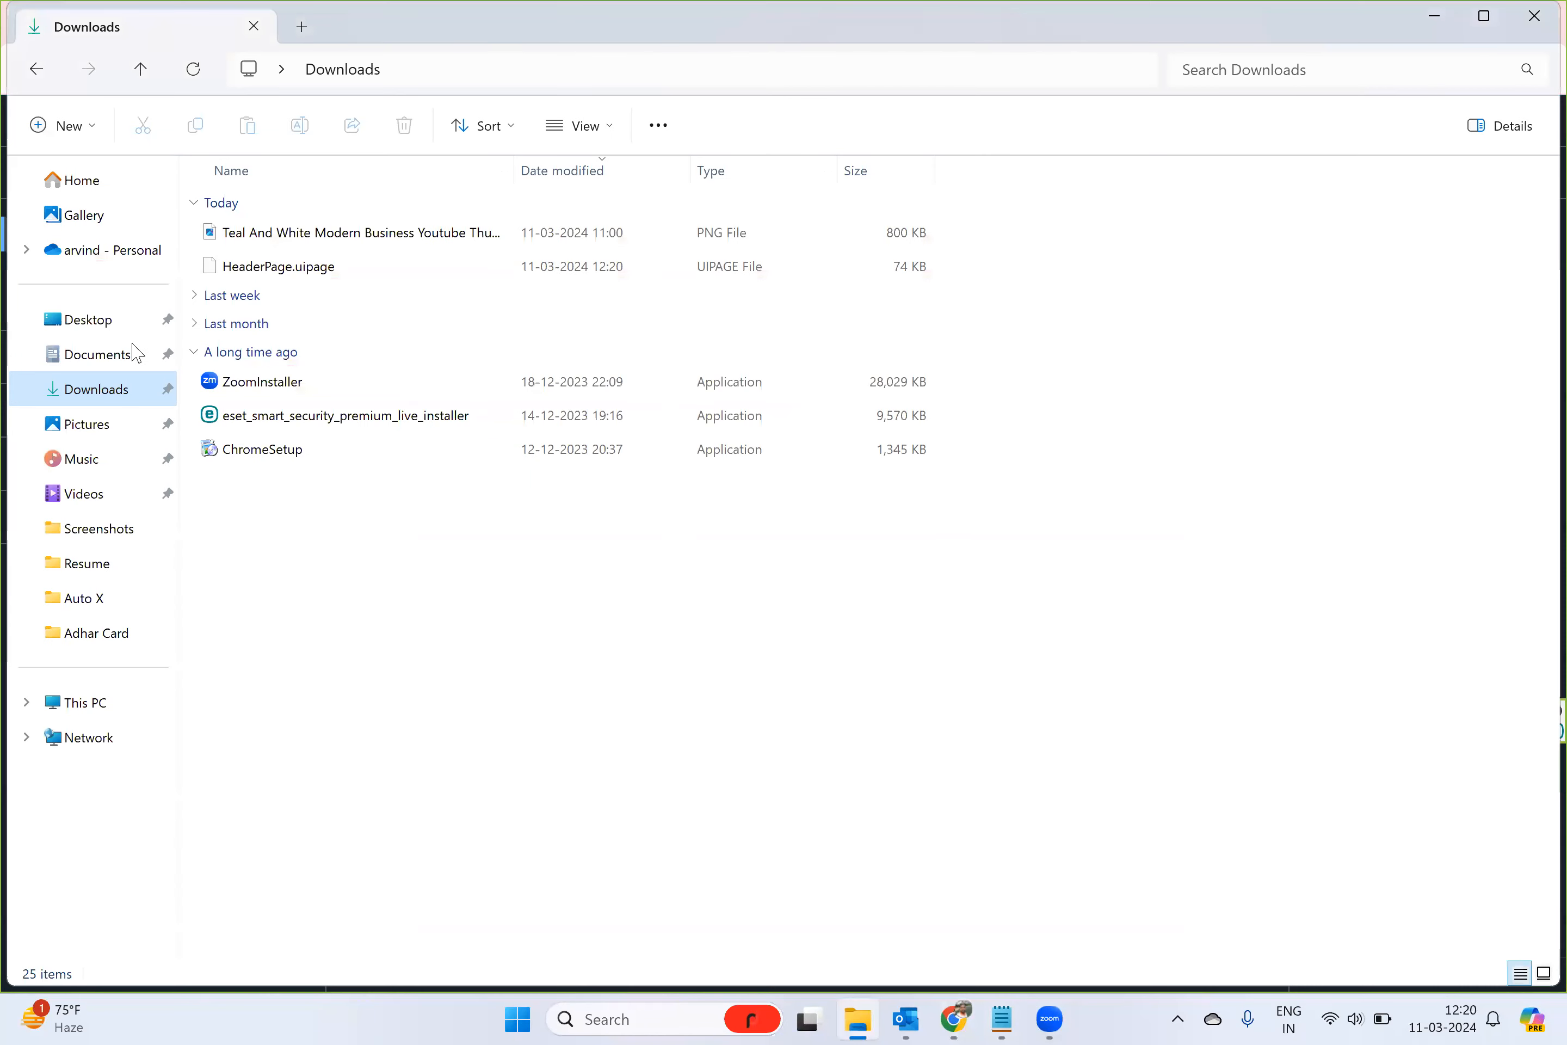
click(301, 275)
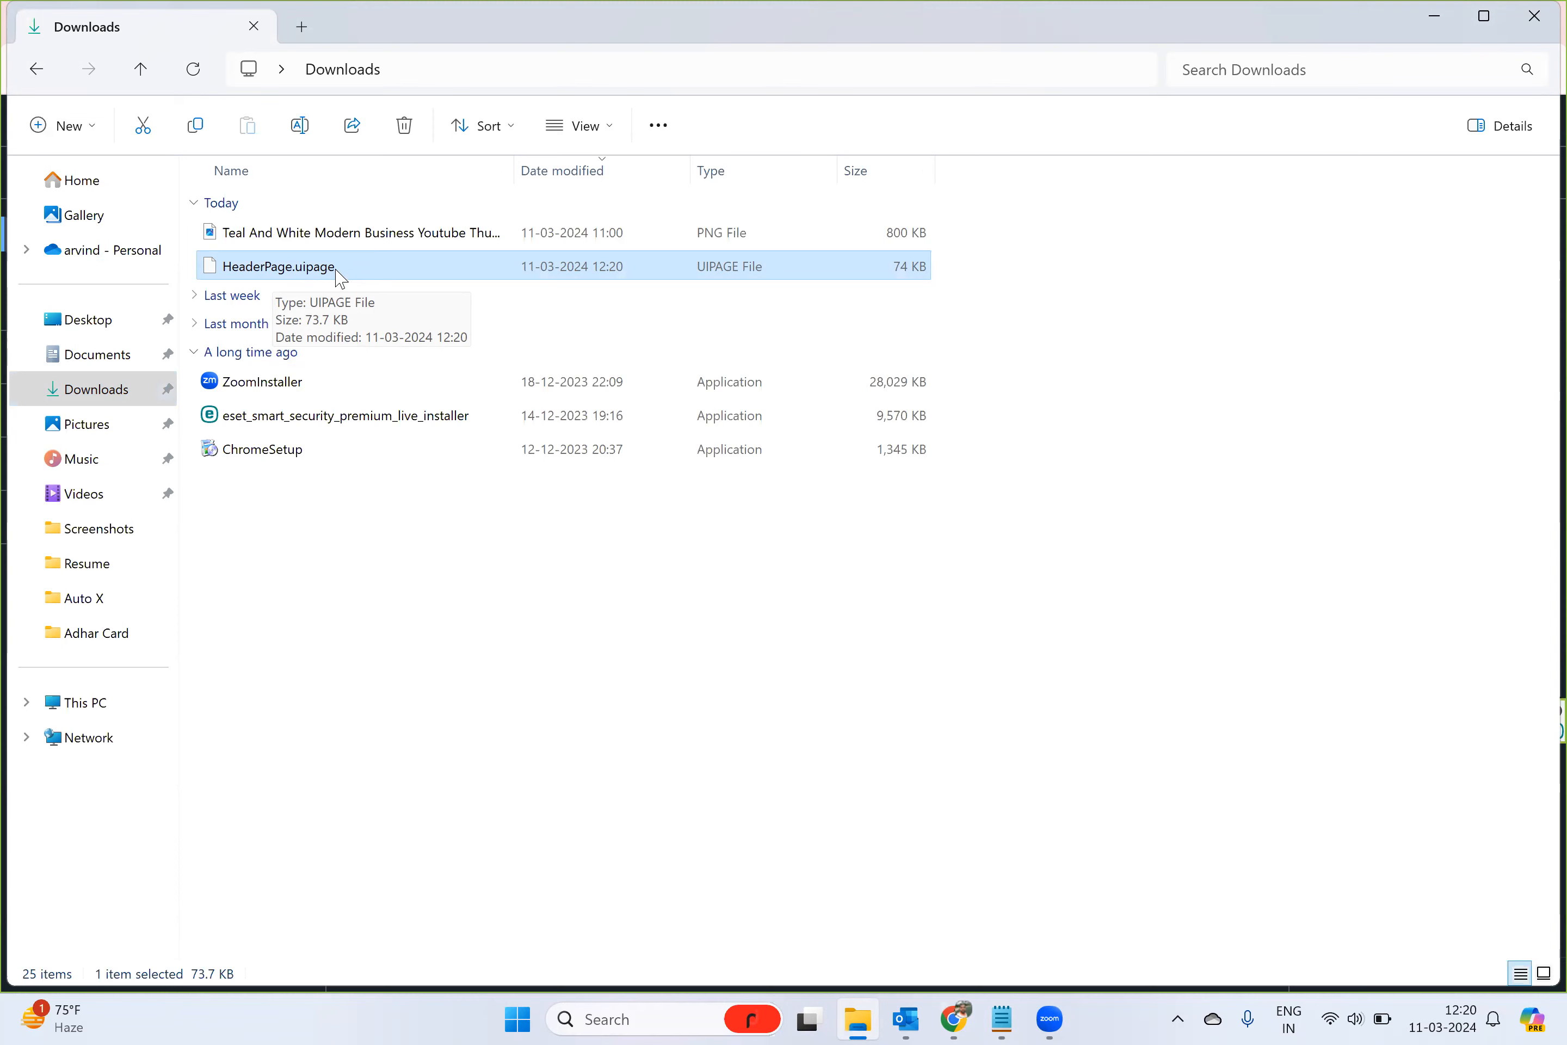
- Export the NewRequestPage from TimeOff Tracker and check both exported .uipage files in the Downloads folder
click(956, 1019)
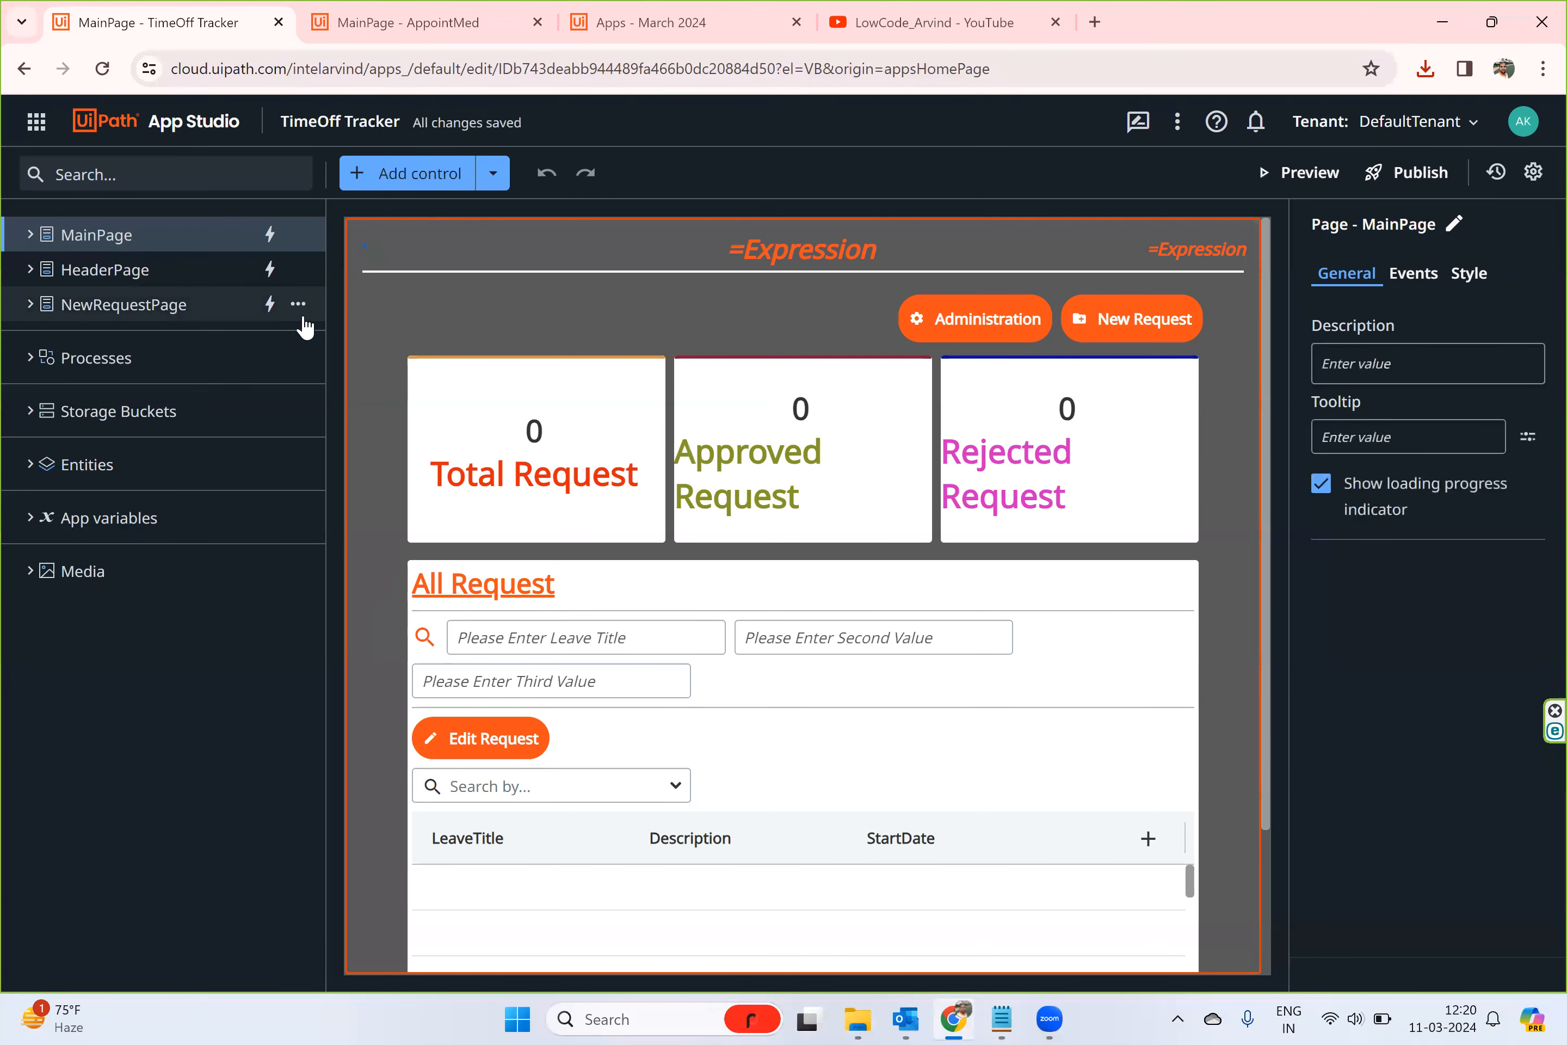
click(298, 304)
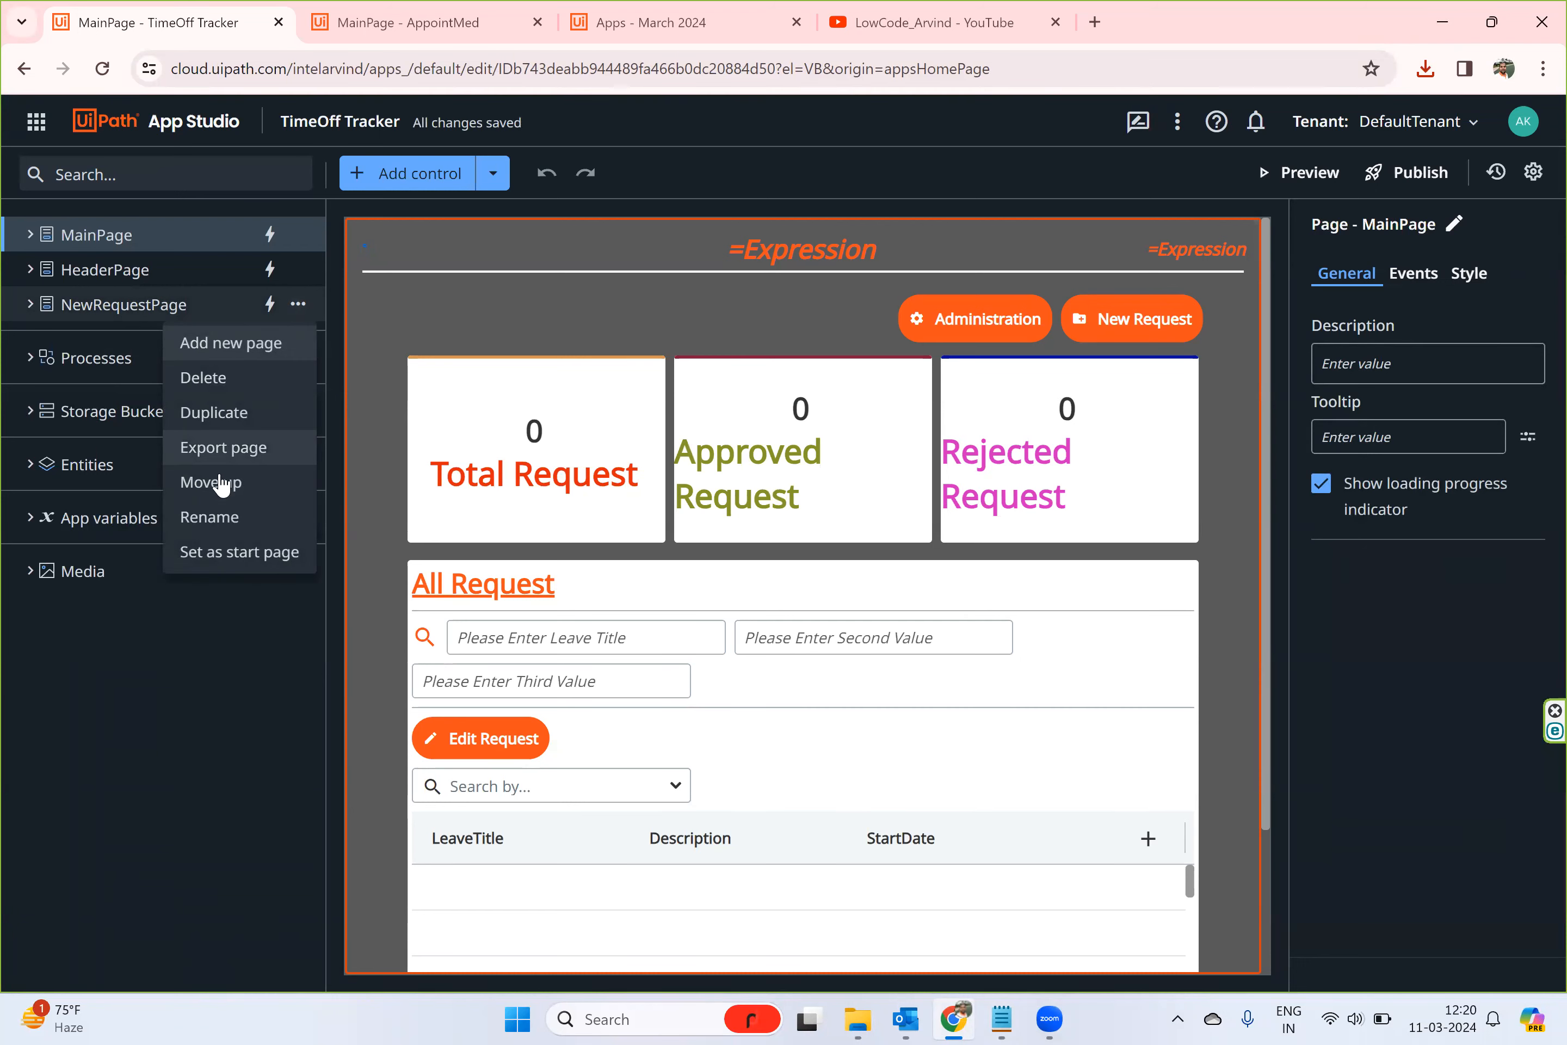
click(220, 454)
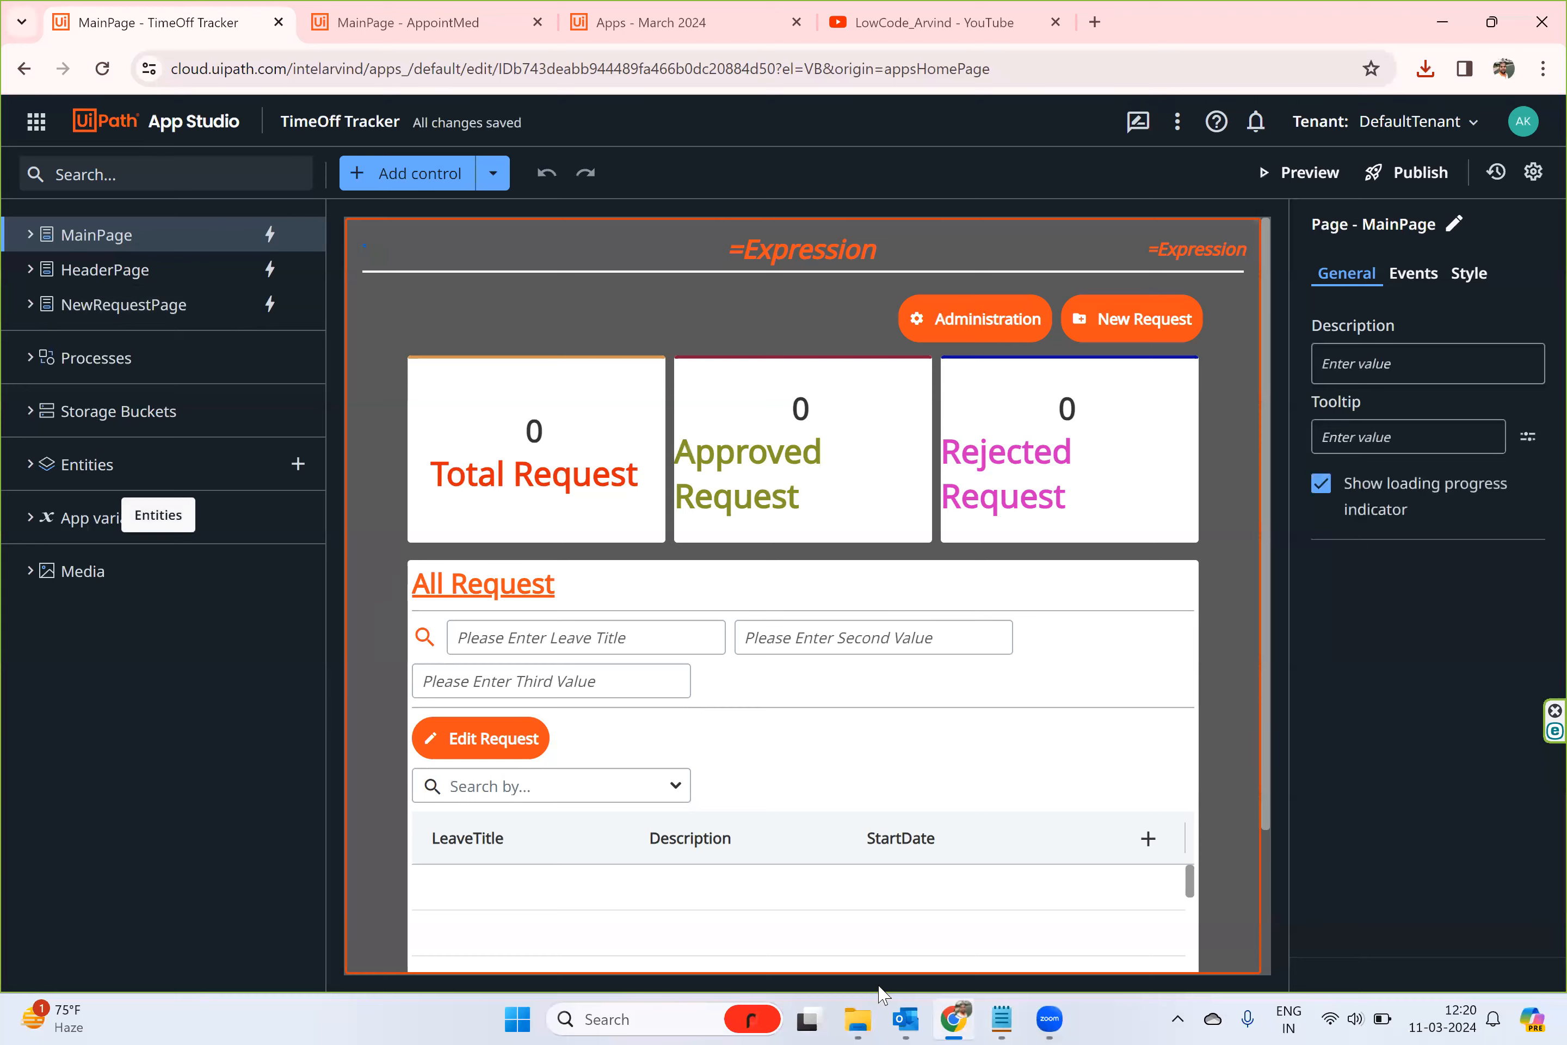
click(868, 1015)
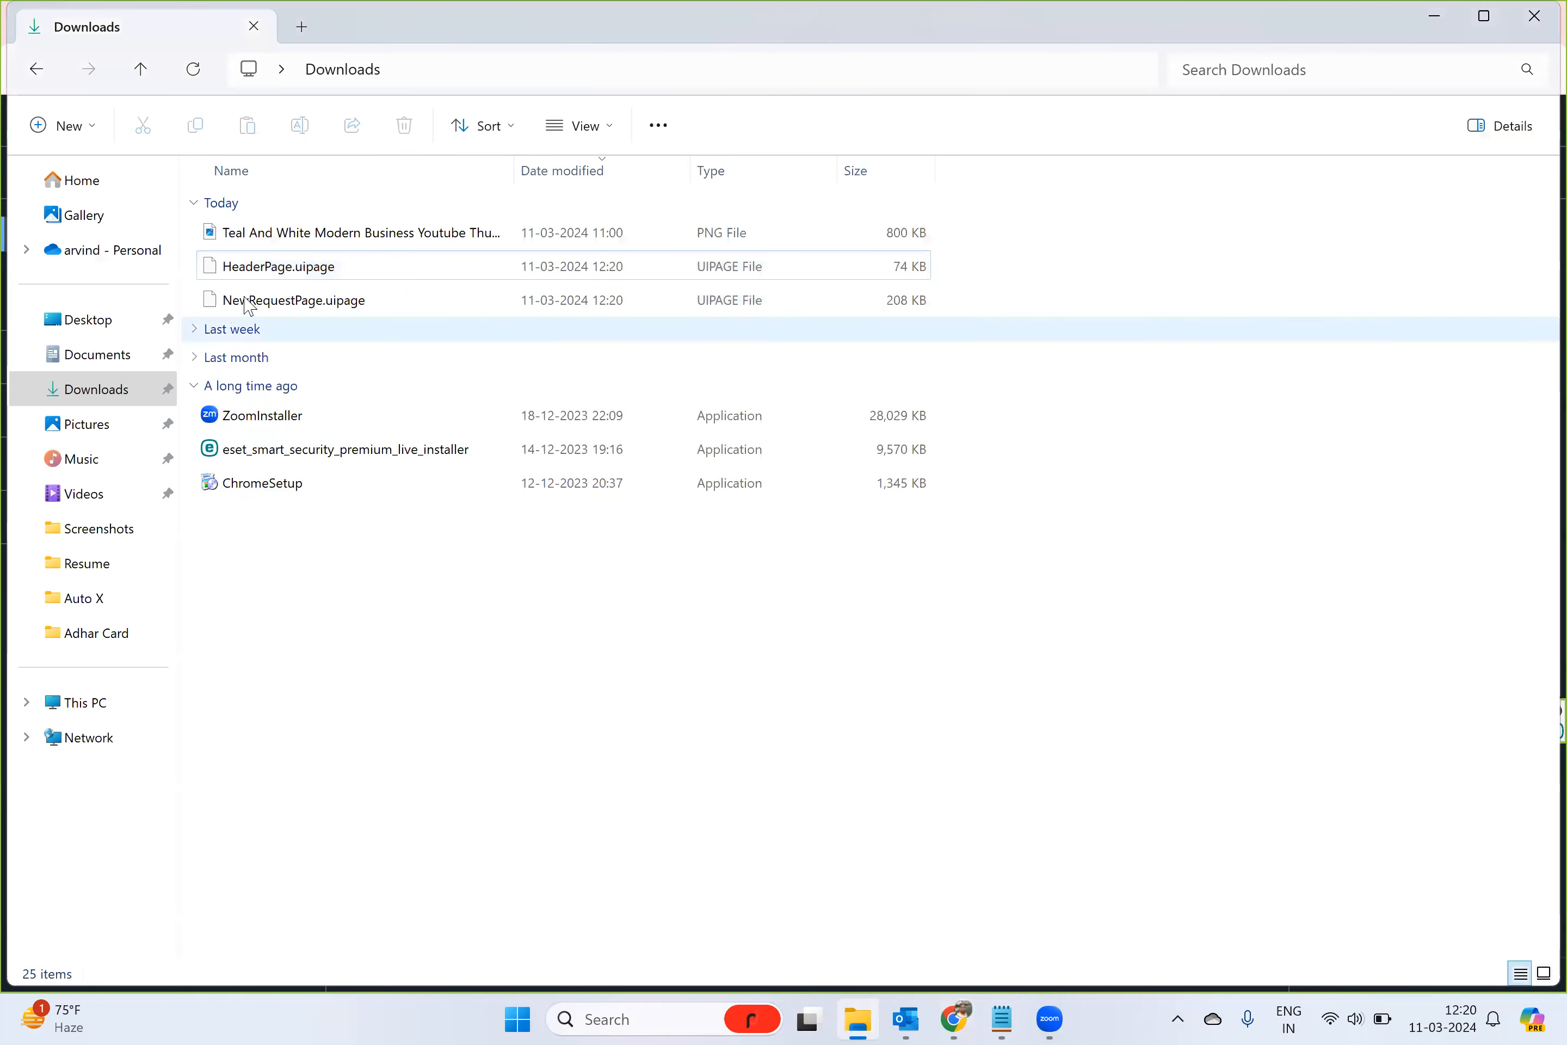
click(257, 273)
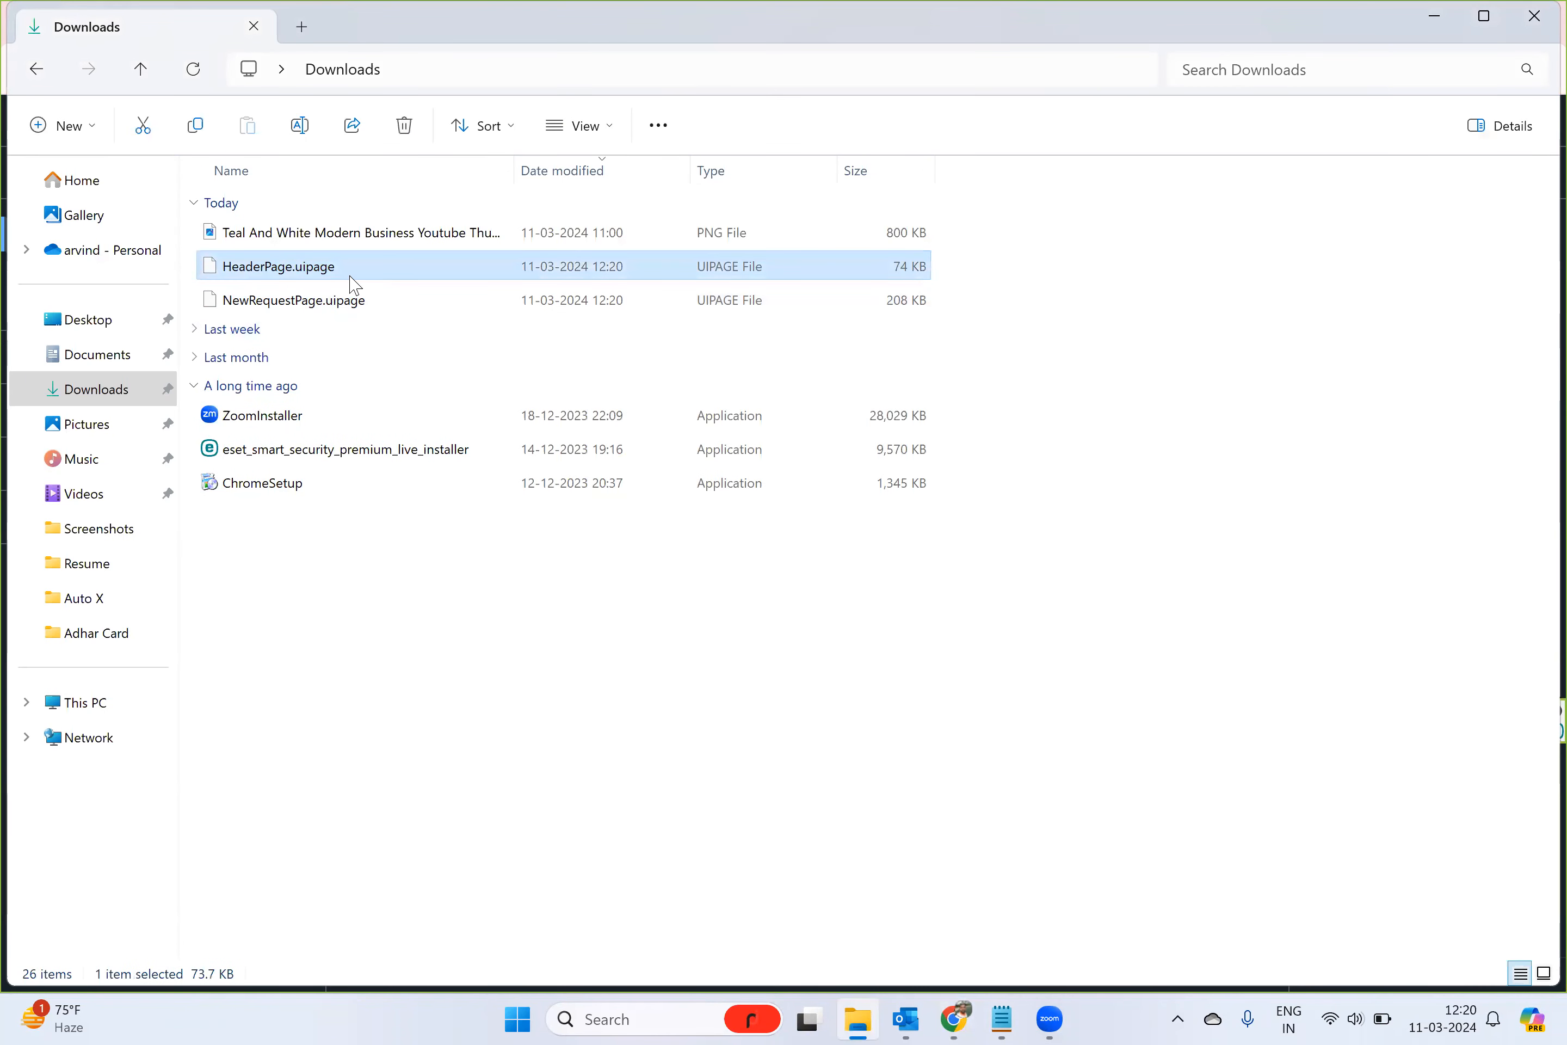
click(285, 308)
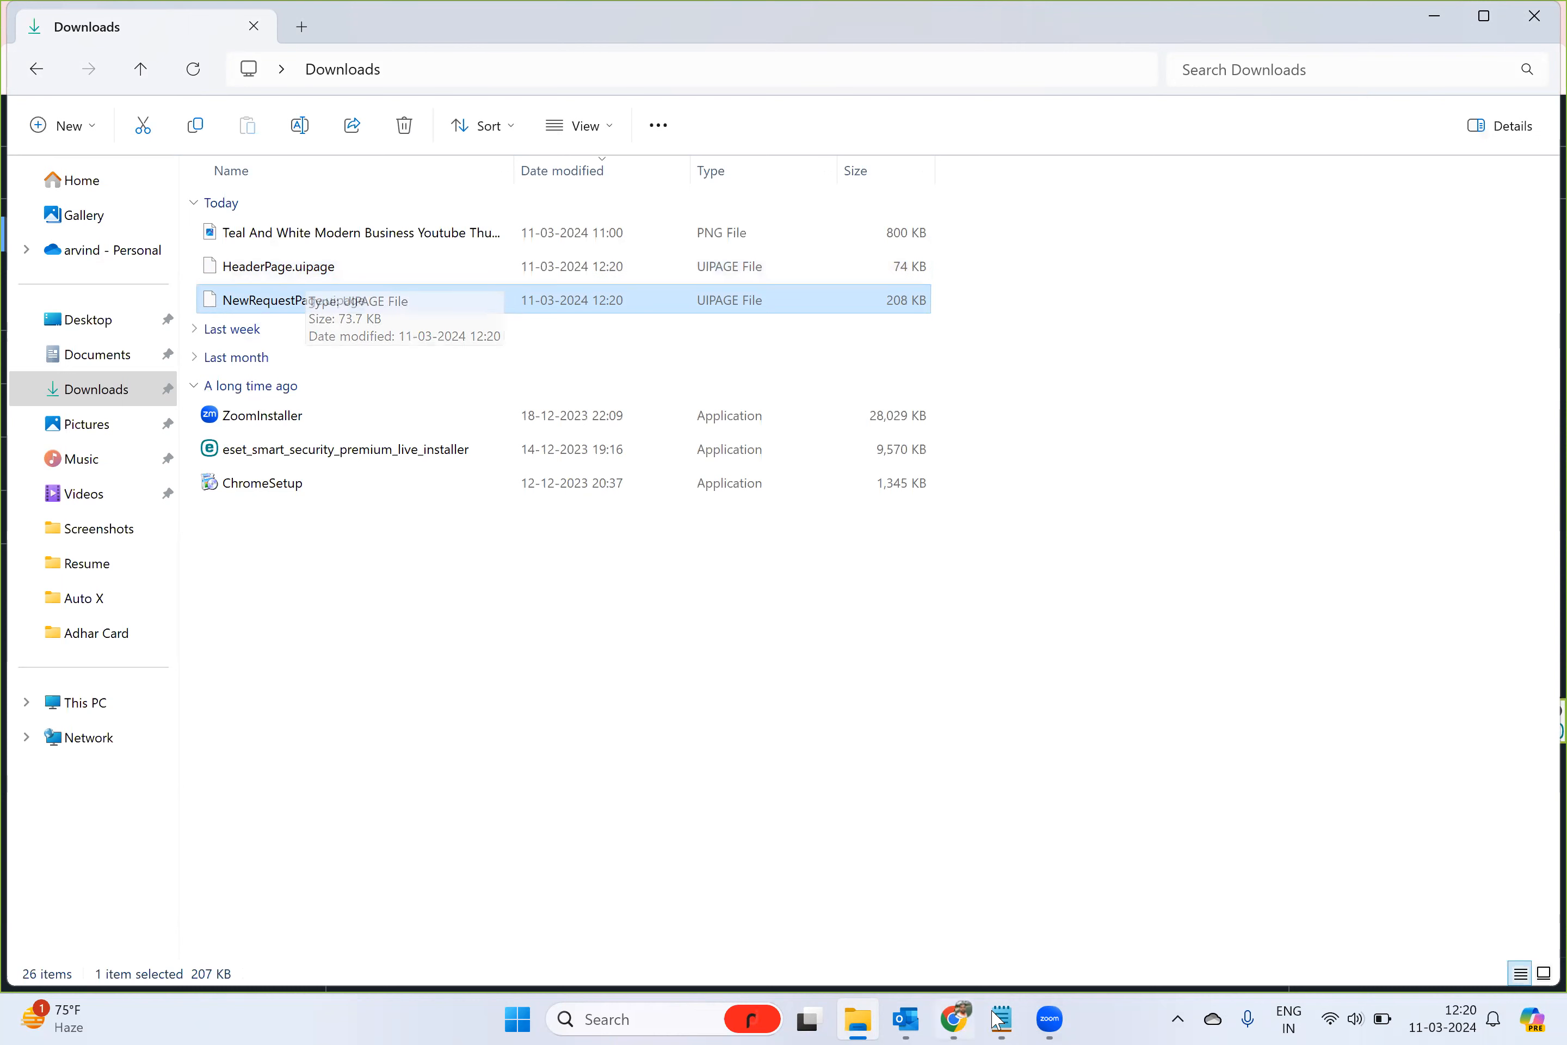
- Switch to the AppointMed app, import HeaderPage.uipage from the Downloads folder as a page, and dismiss the import notice
click(971, 1019)
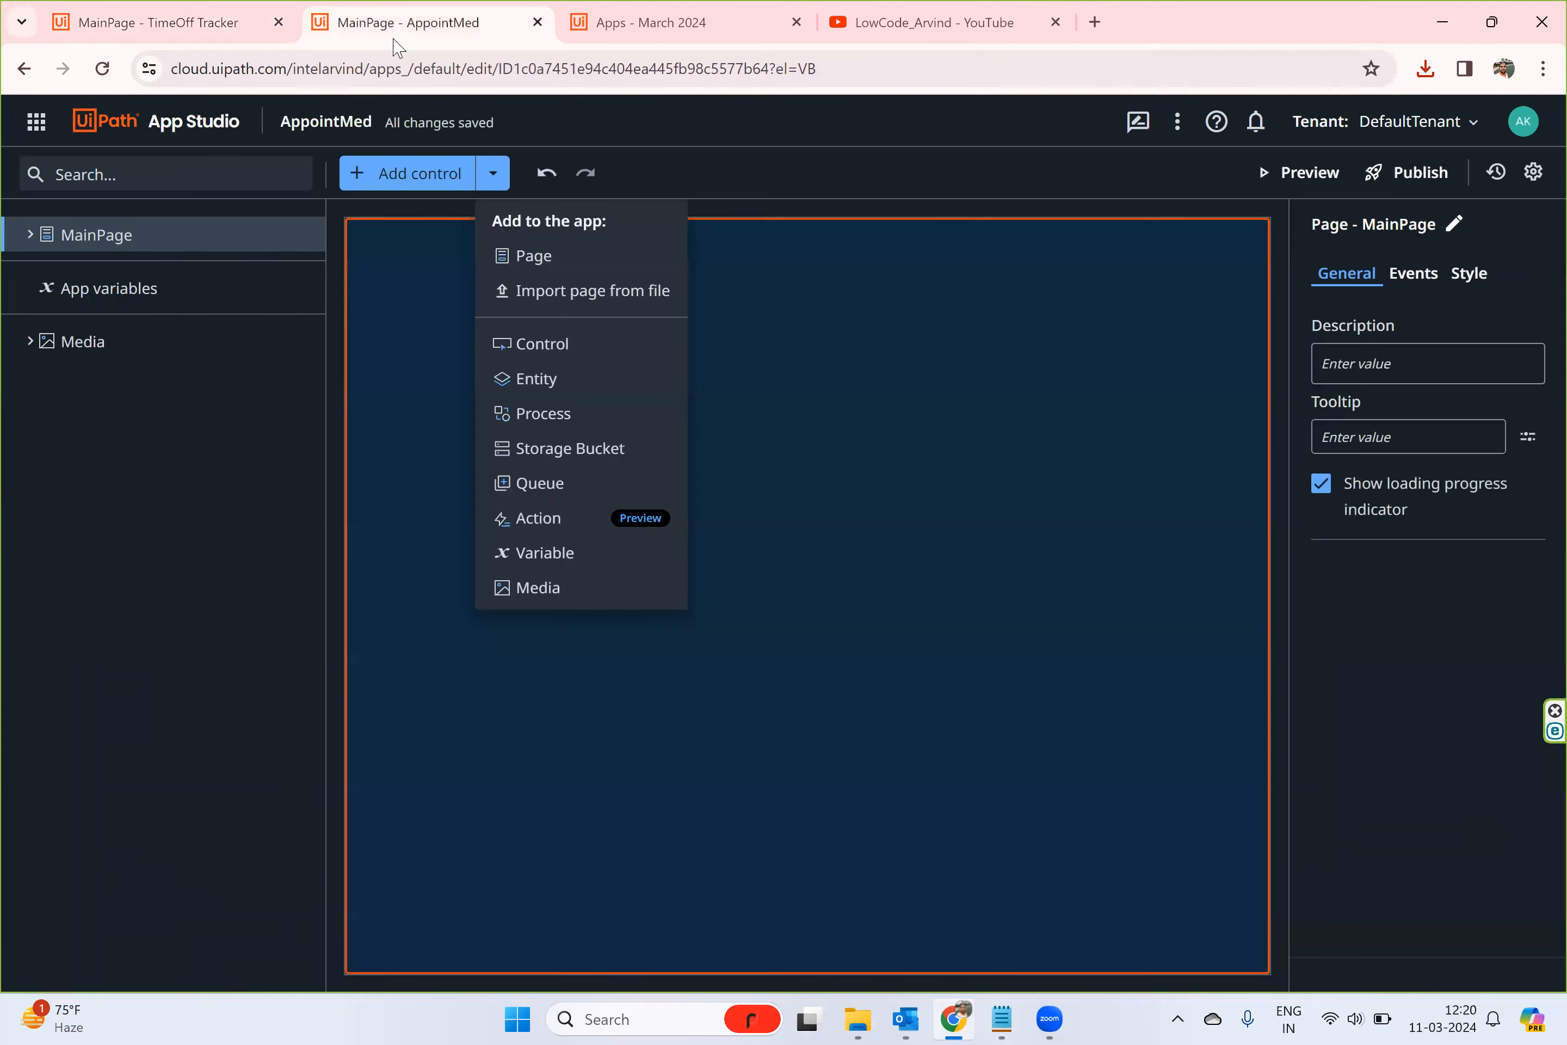
click(396, 28)
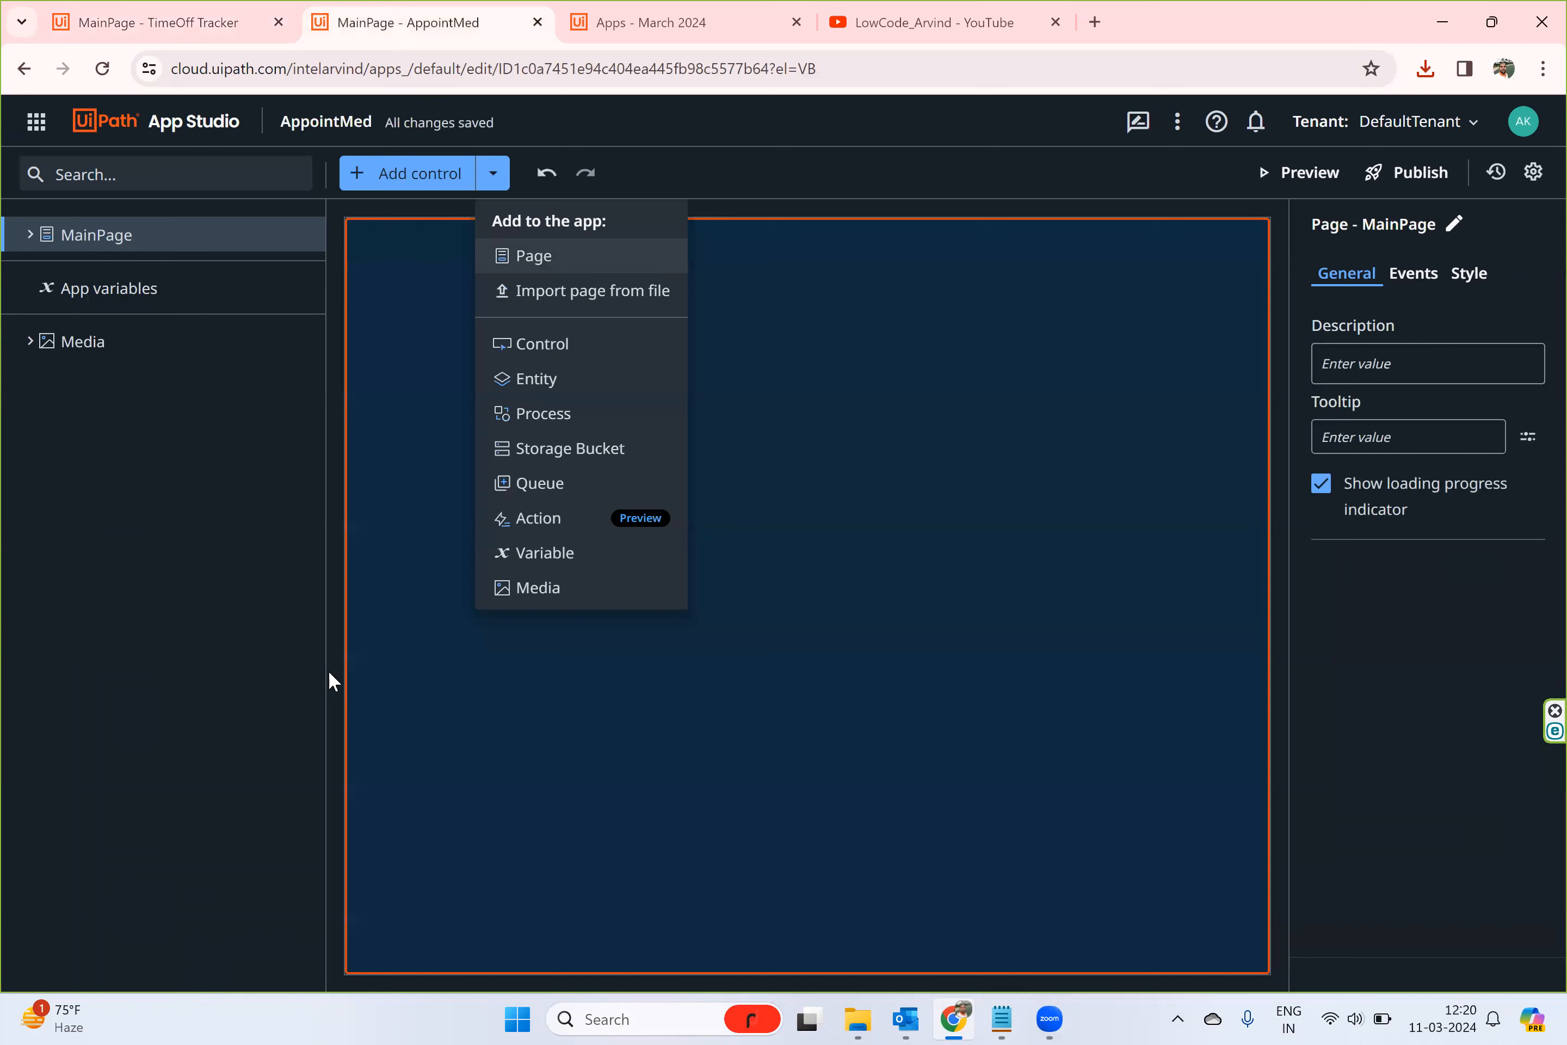
click(425, 725)
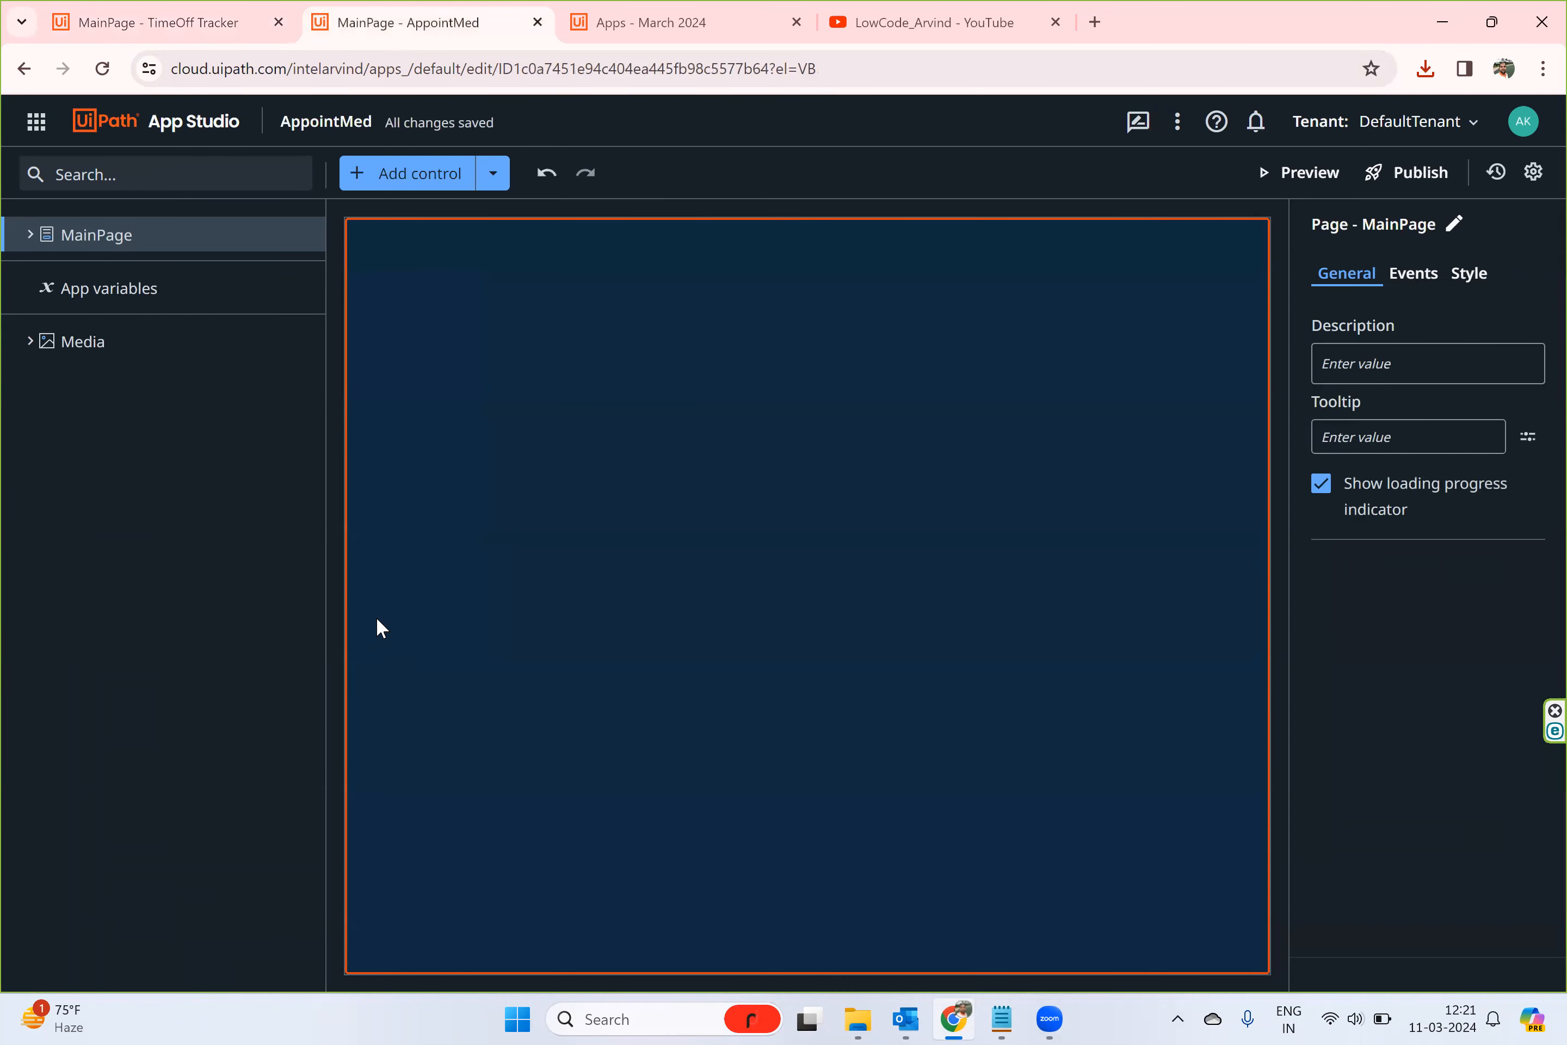
click(505, 173)
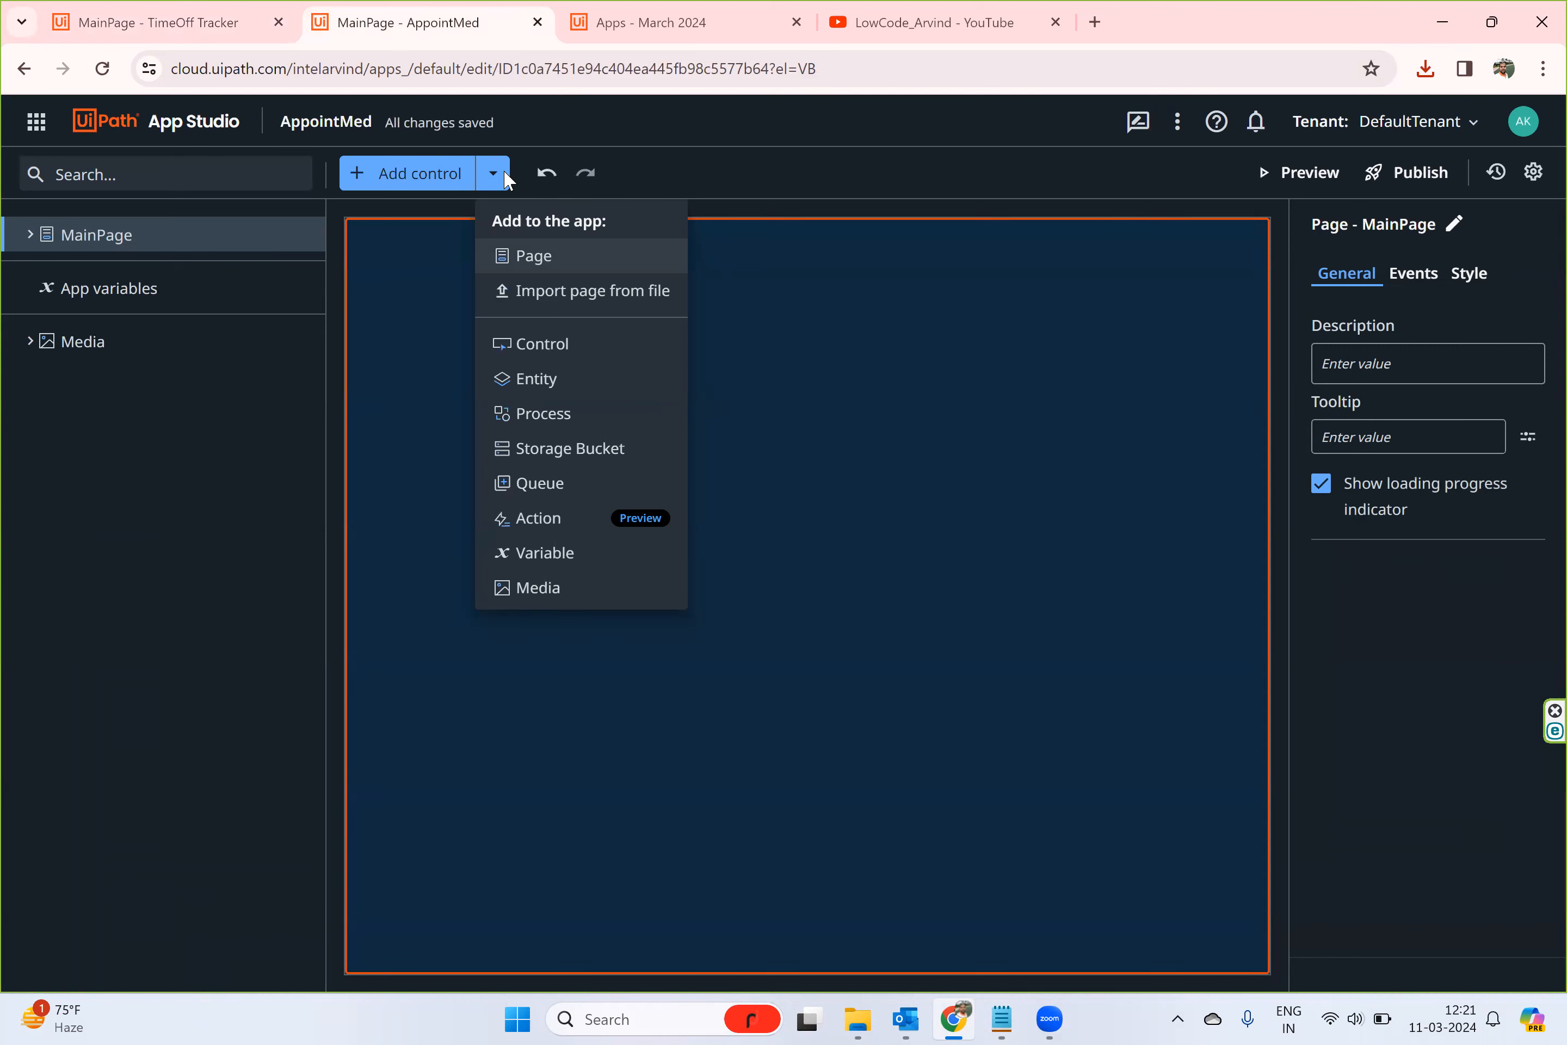
click(353, 357)
click(482, 177)
click(626, 295)
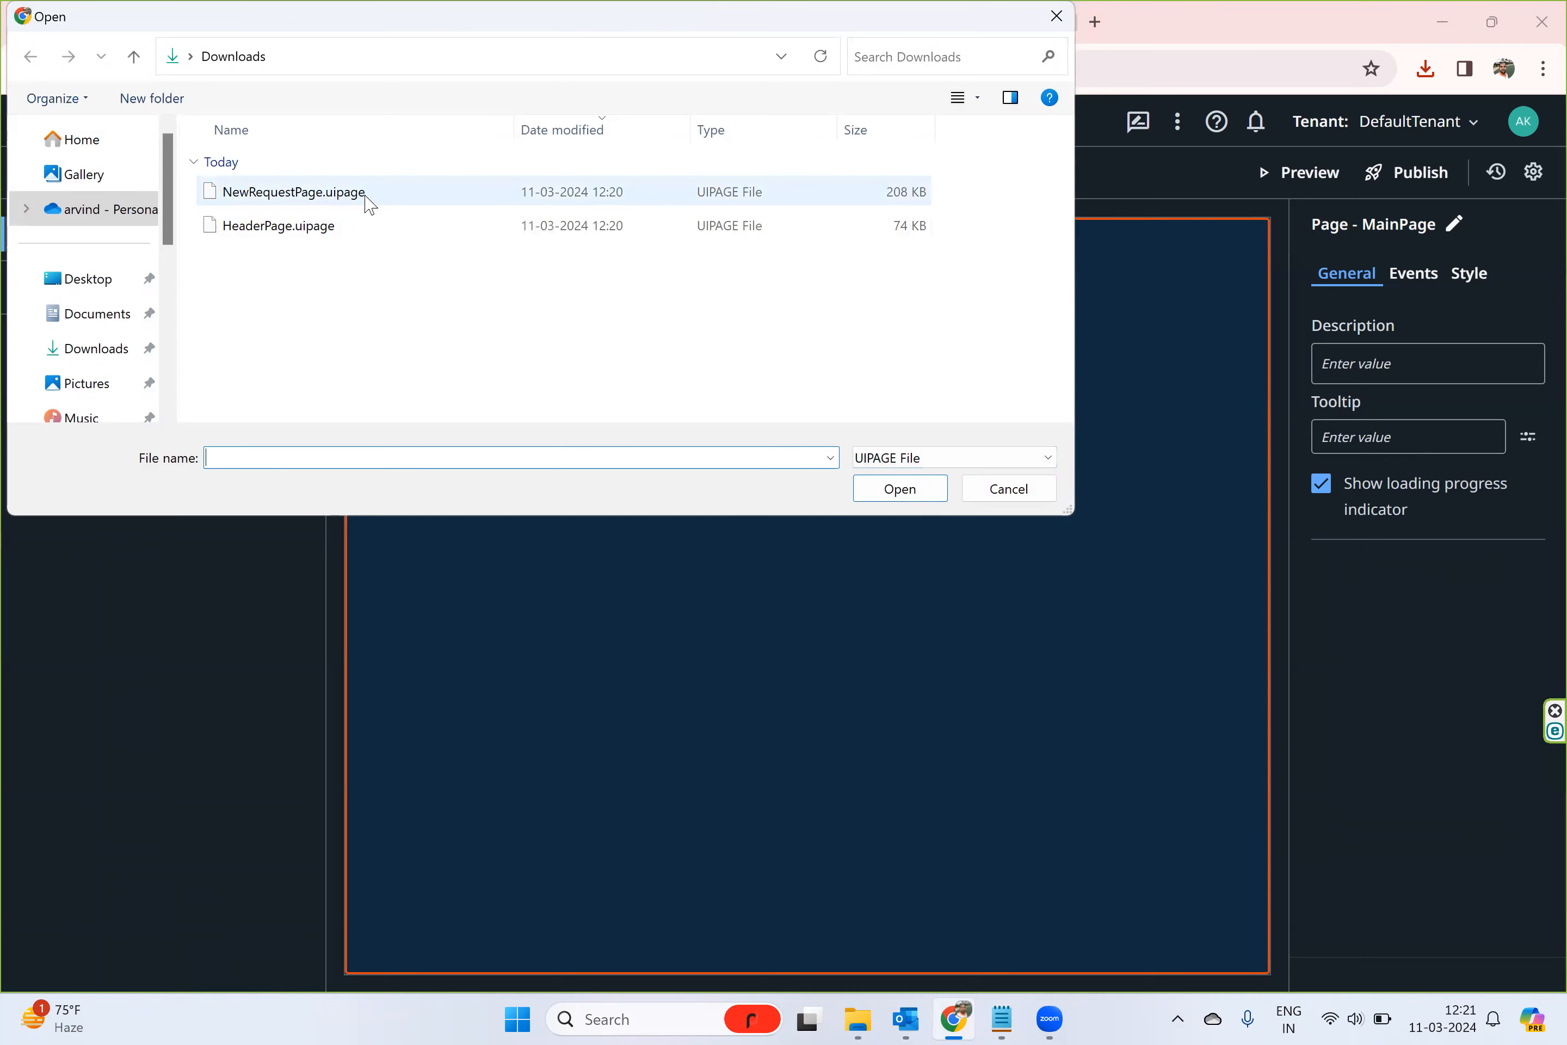
click(339, 226)
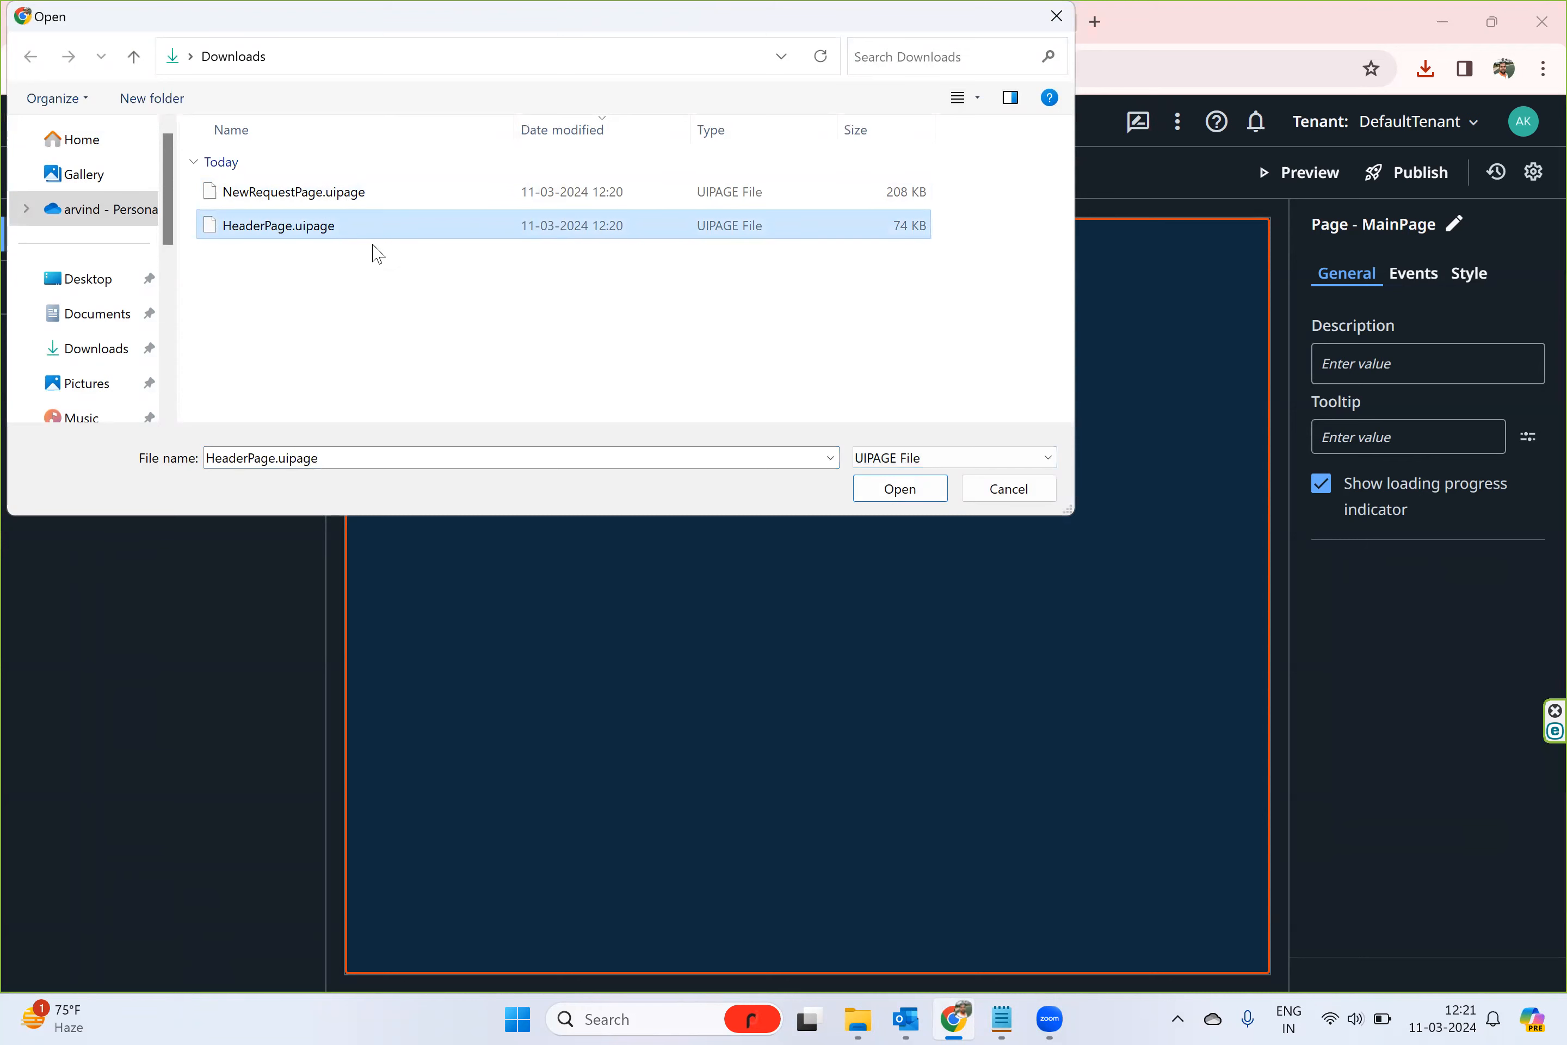
click(888, 492)
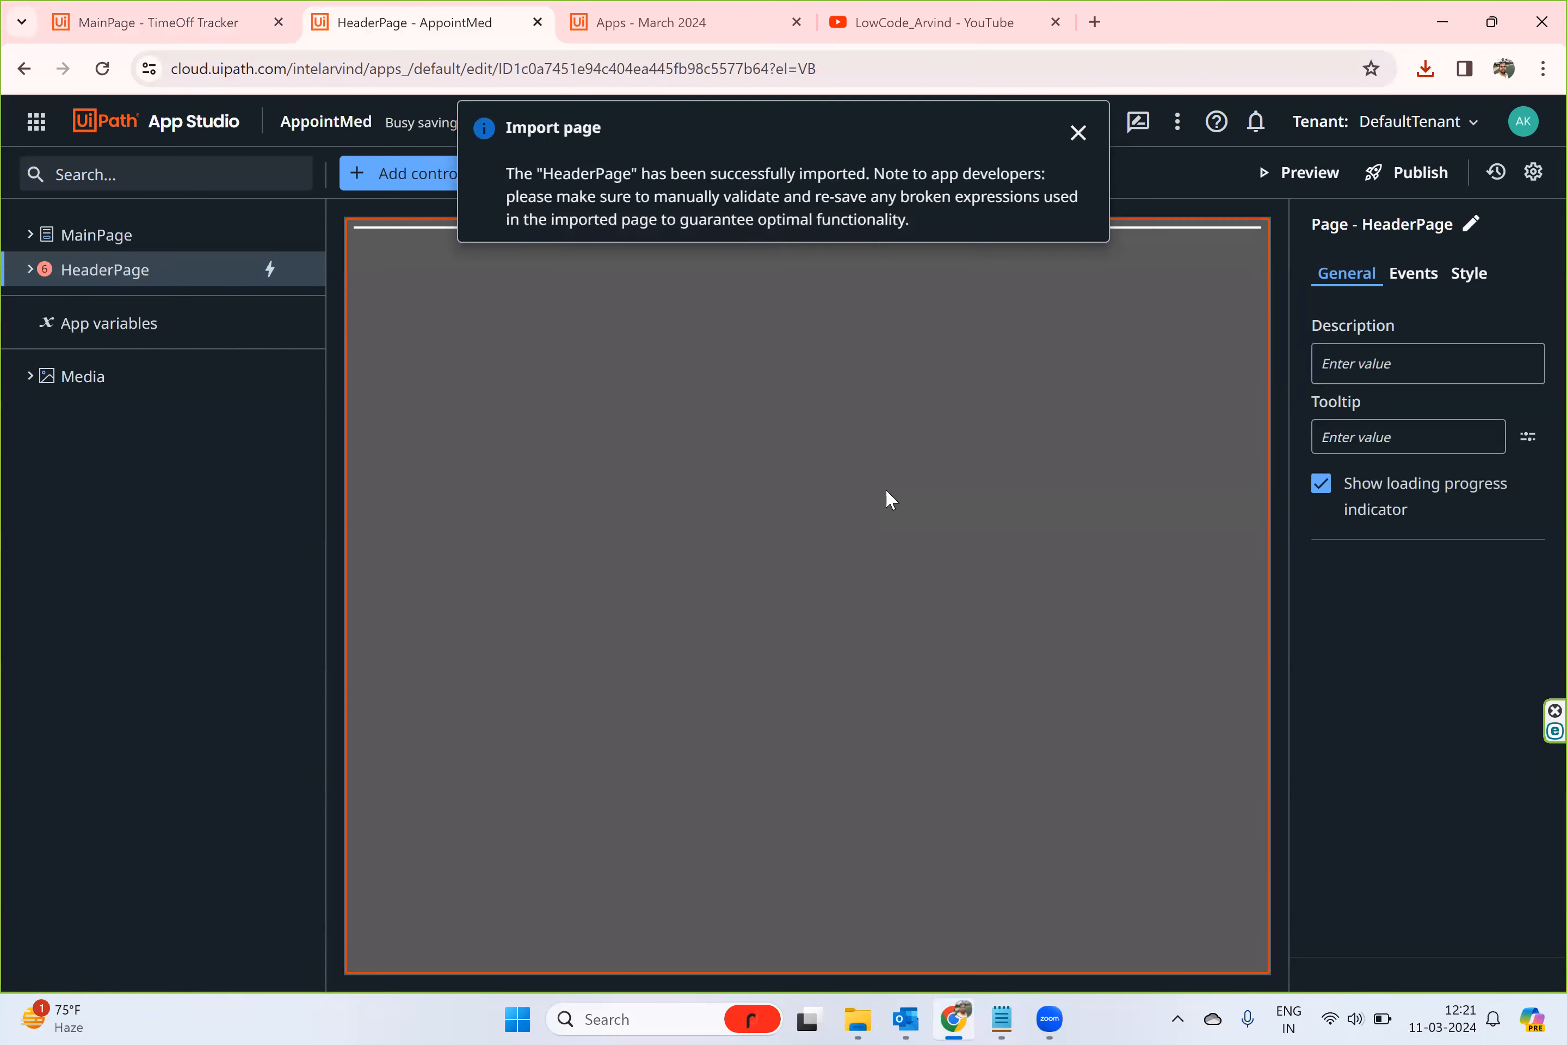
click(1077, 133)
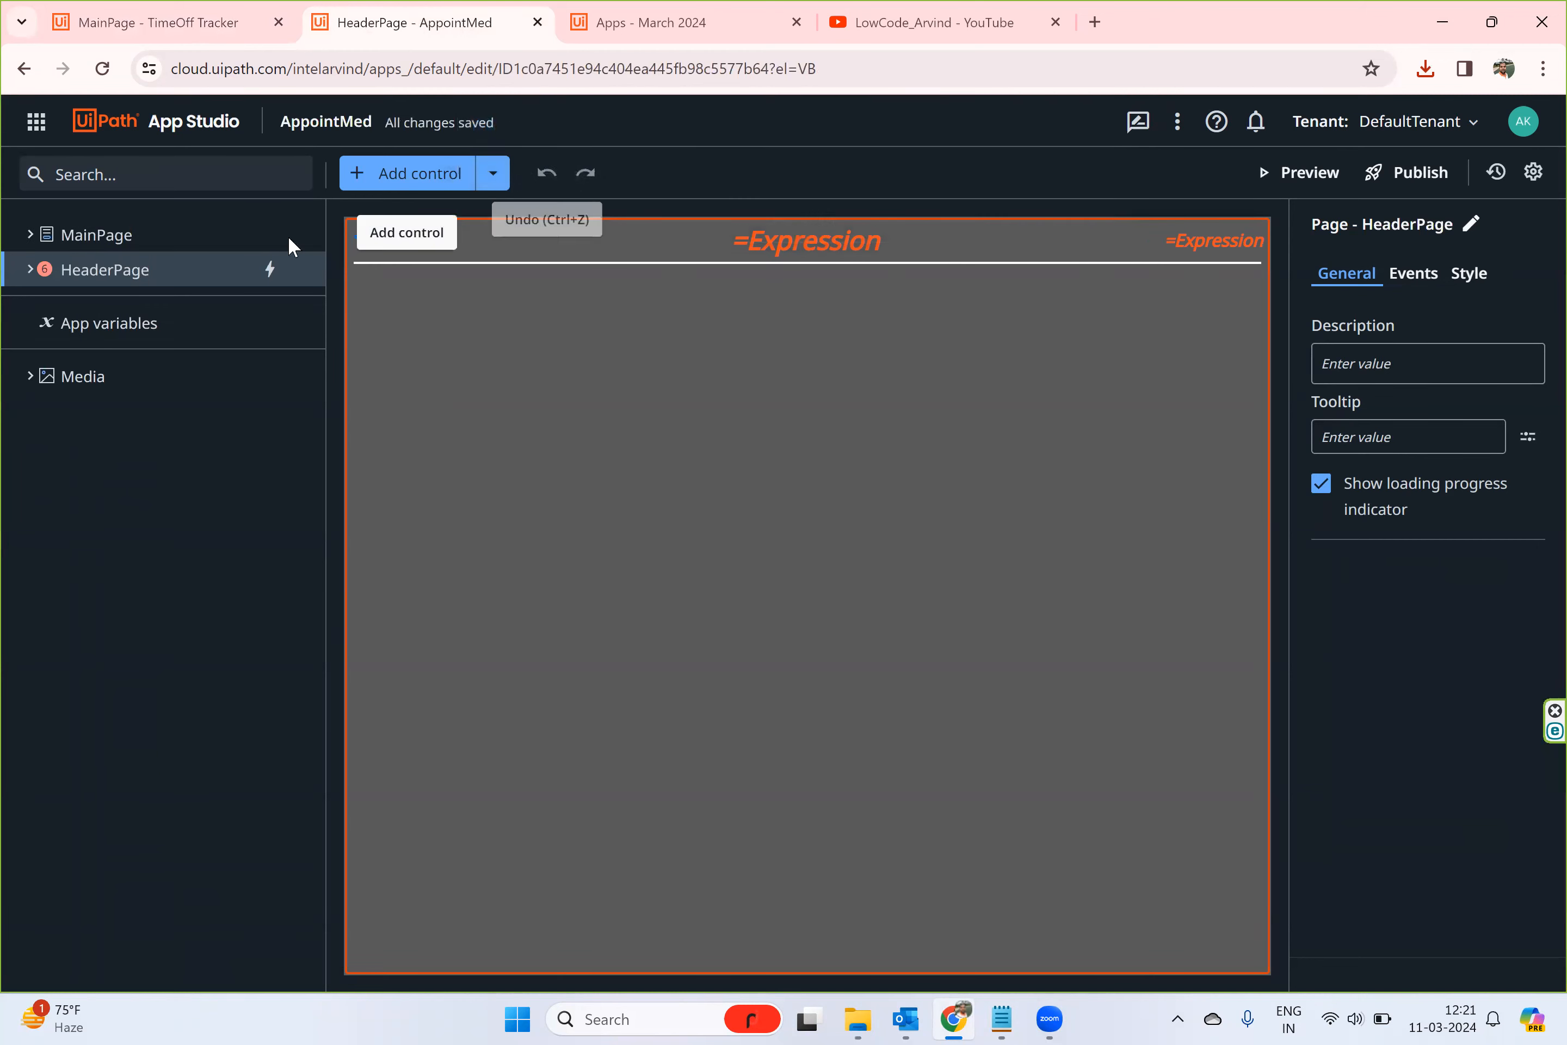
- Import NewRequestPage.uipage from the Downloads folder into AppointMed as another page
click(493, 177)
click(572, 293)
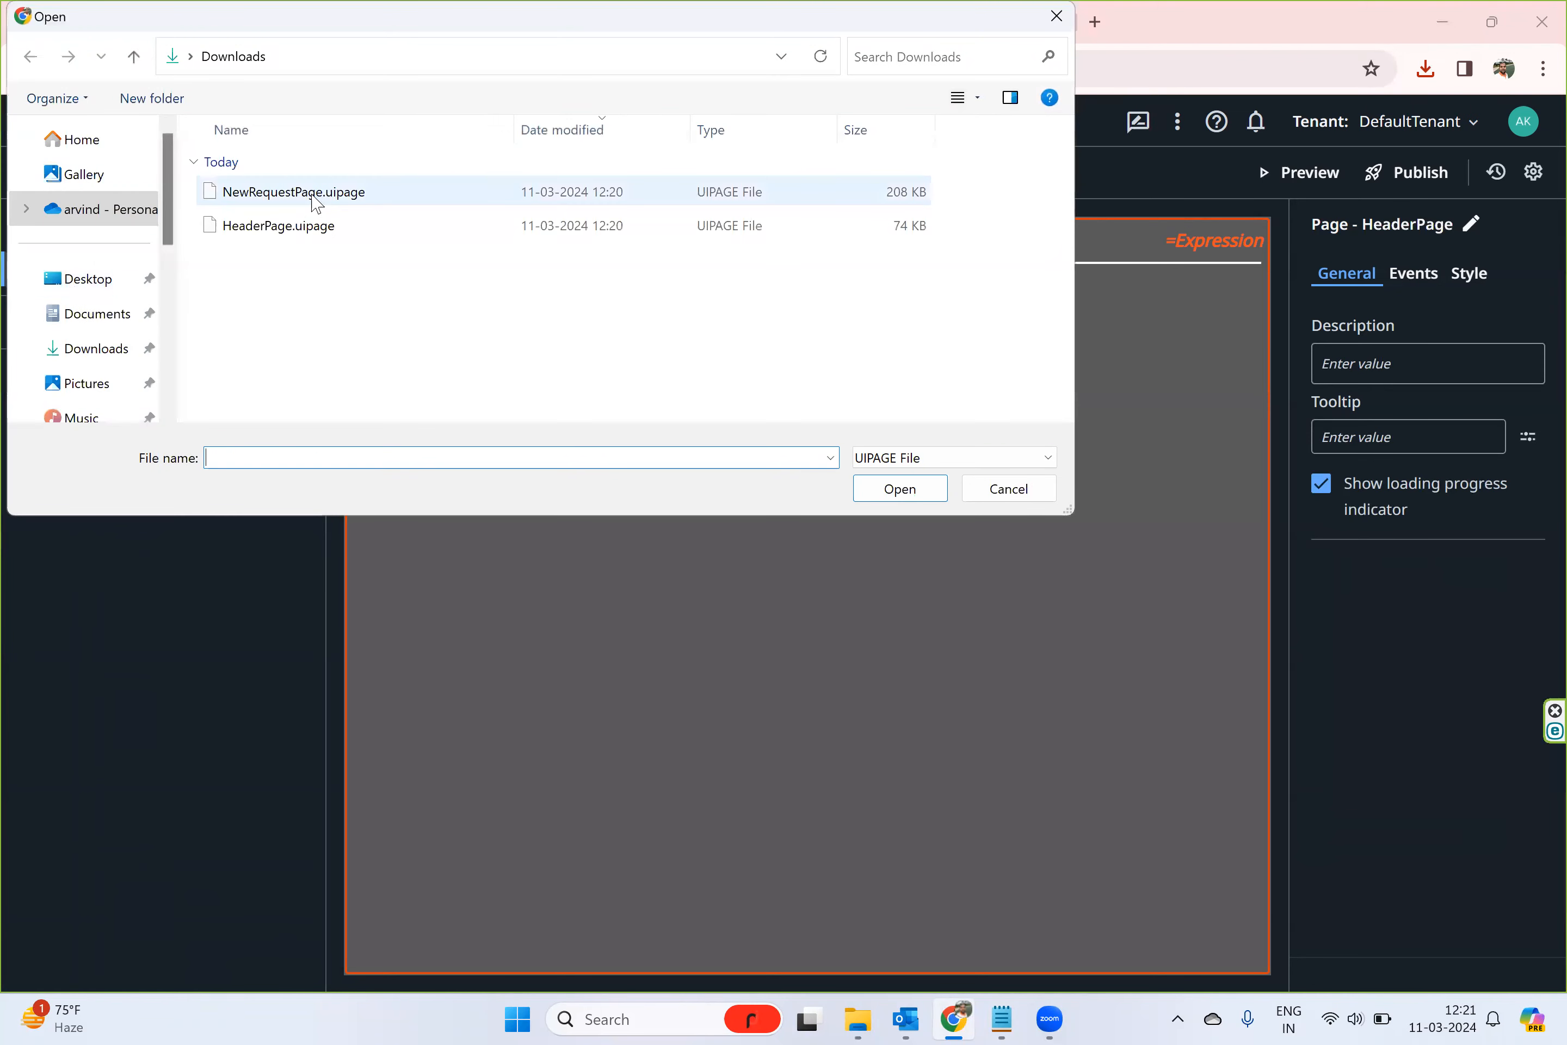
double_click(313, 197)
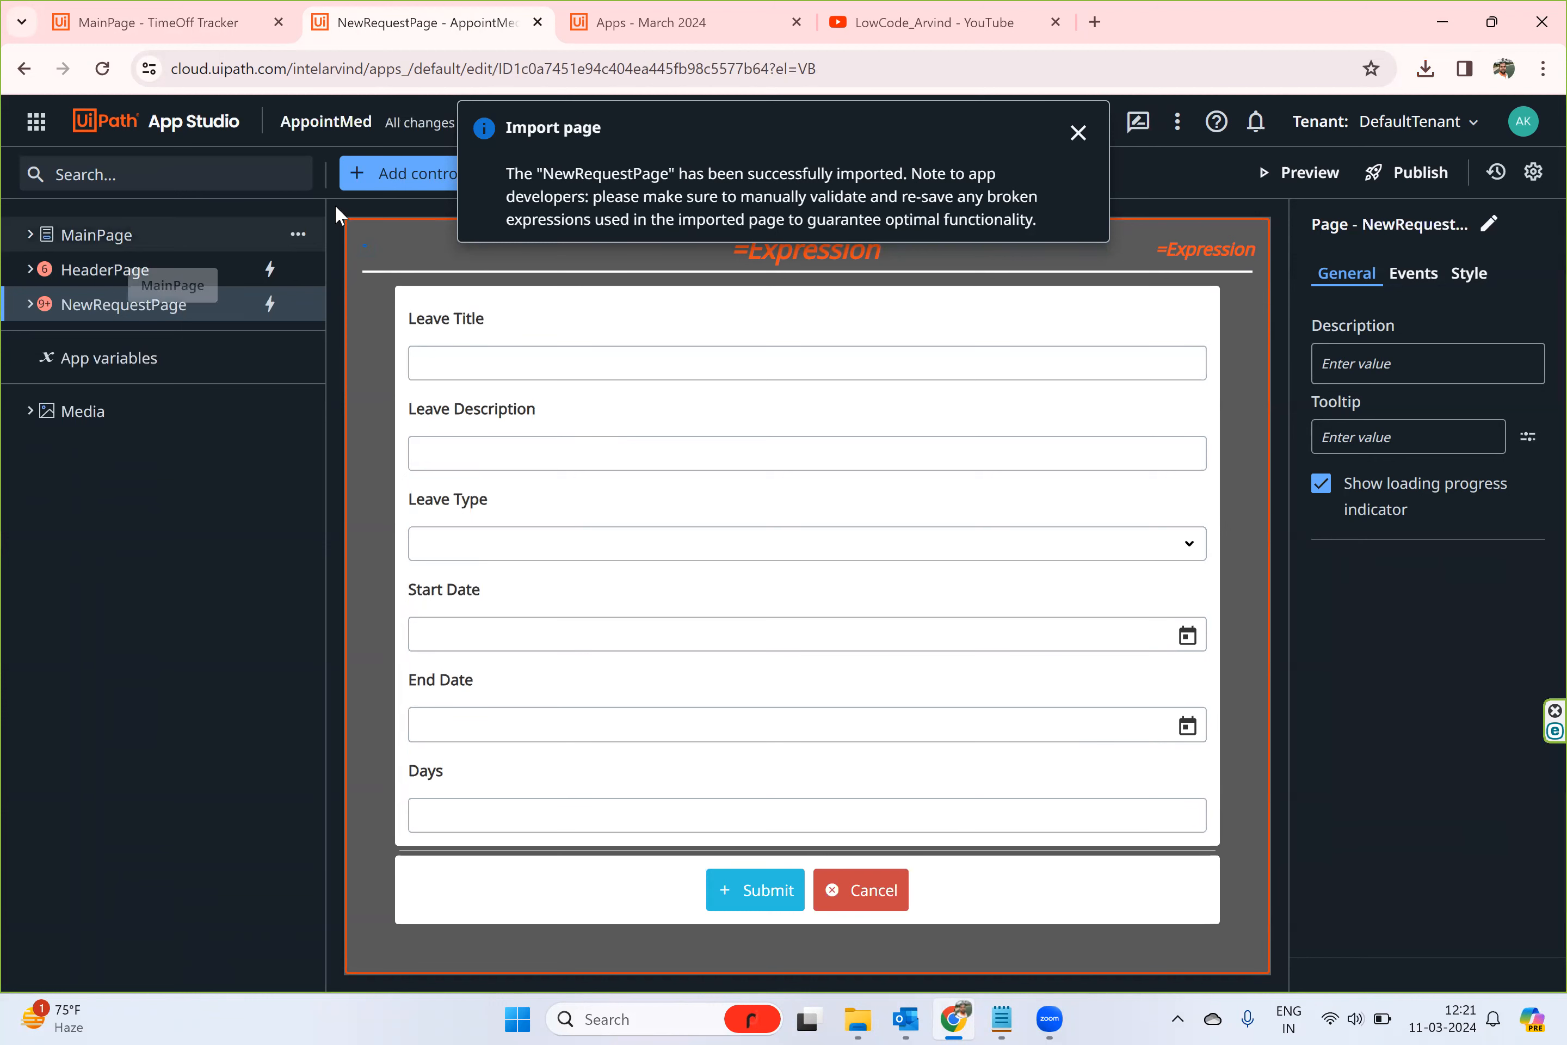
- Expand the imported NewRequestPage in the page tree and inspect its ContainerButton for binding errors
click(29, 307)
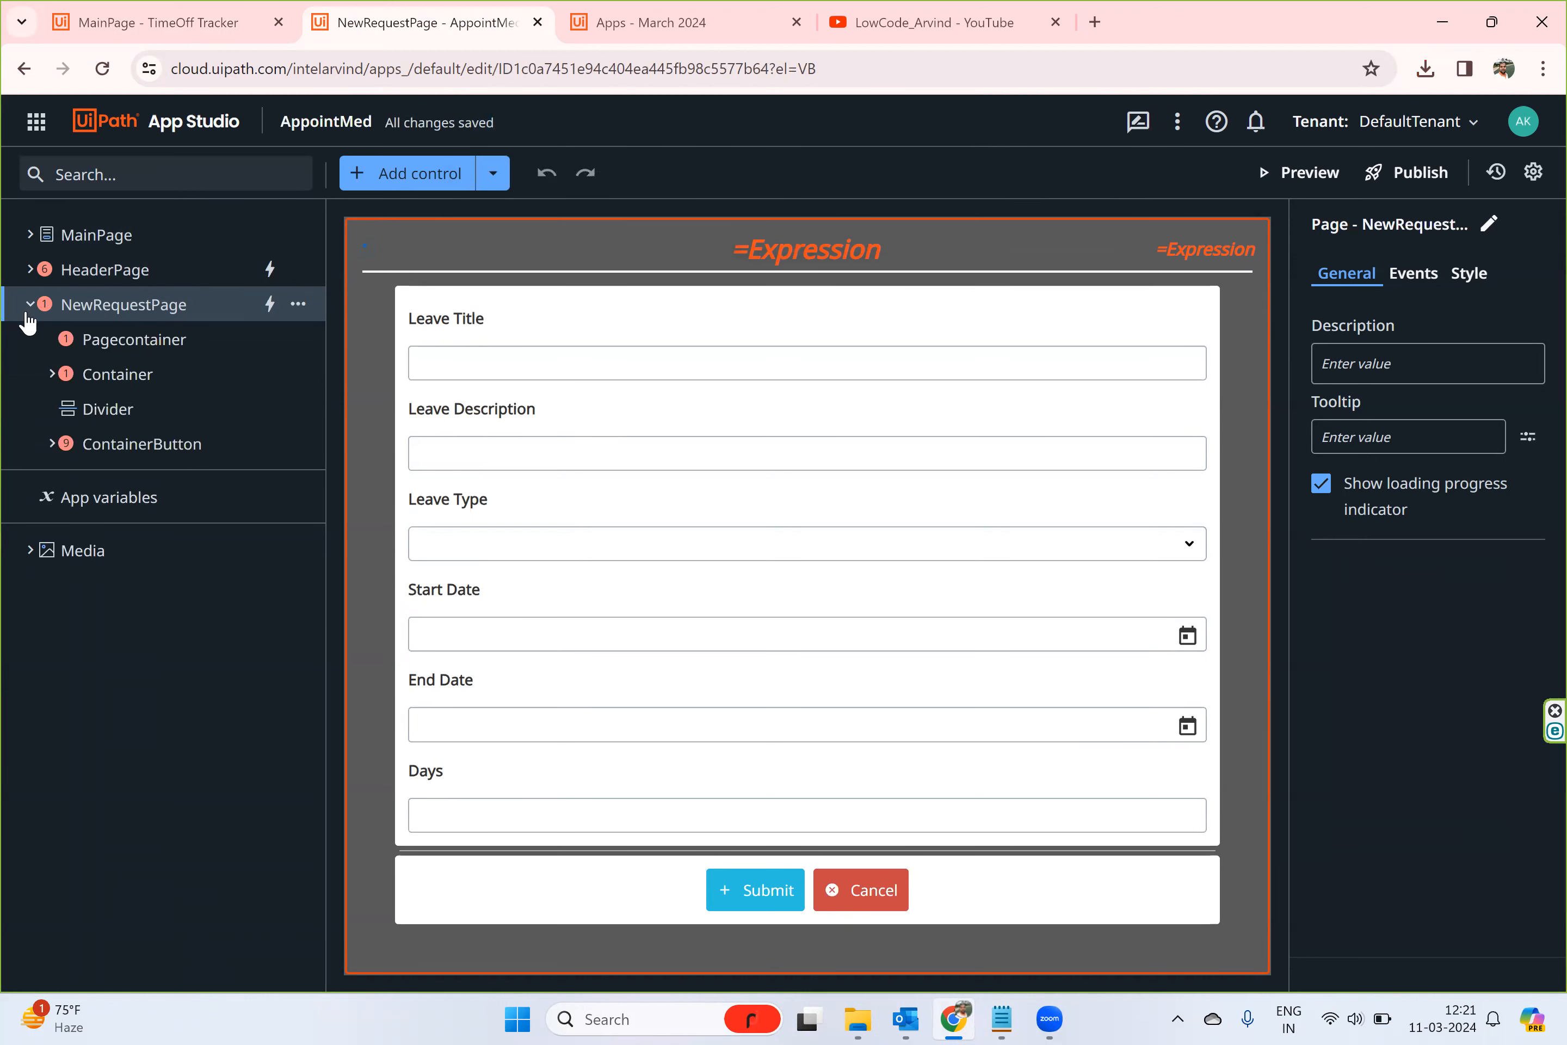
click(53, 445)
click(53, 444)
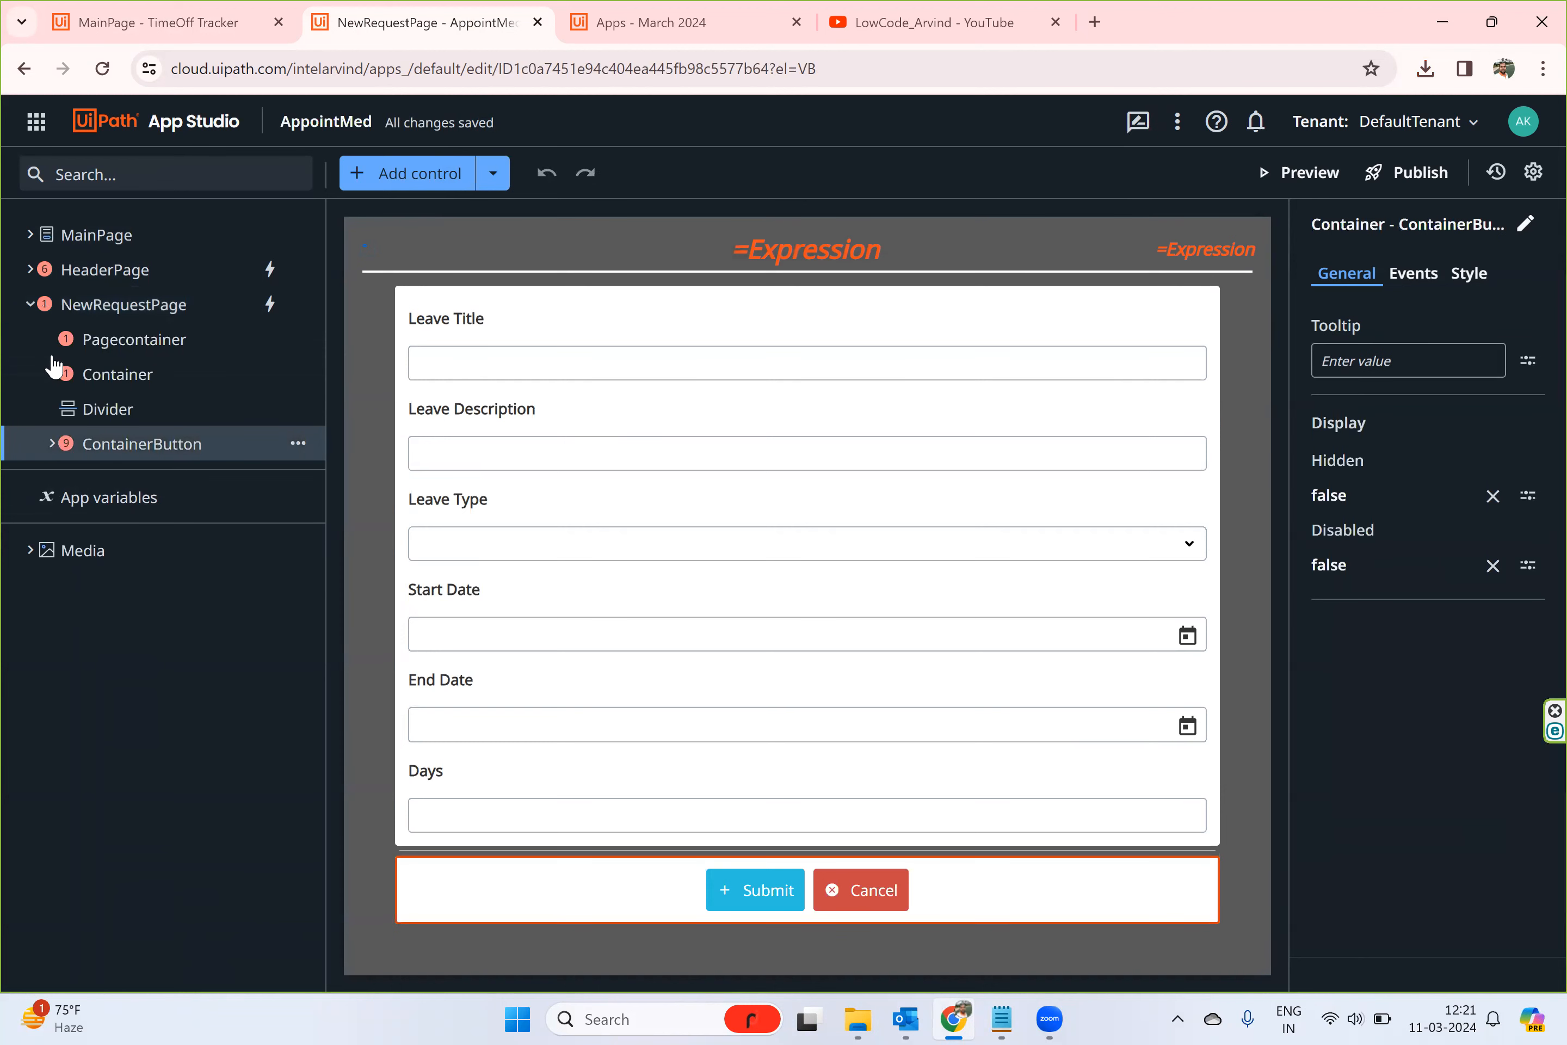
- Collapse NewRequestPage, expand HeaderPage down to ContainerLeft, and inspect the source binding of its Image control
click(32, 296)
click(32, 275)
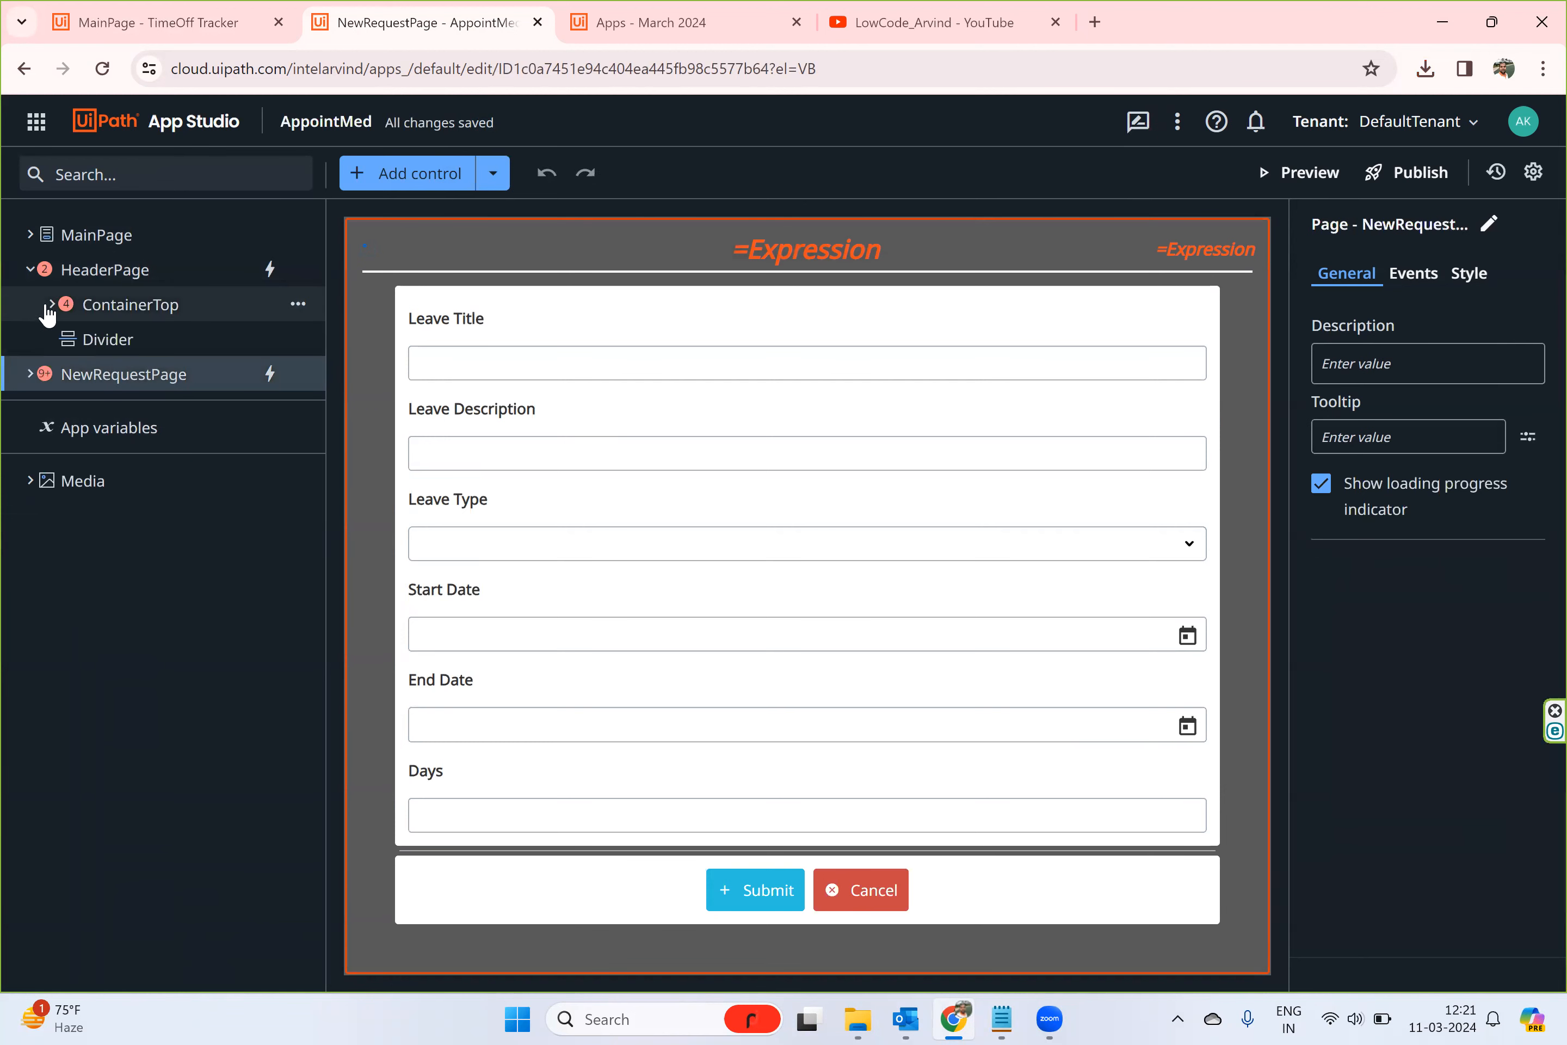
click(48, 309)
click(183, 342)
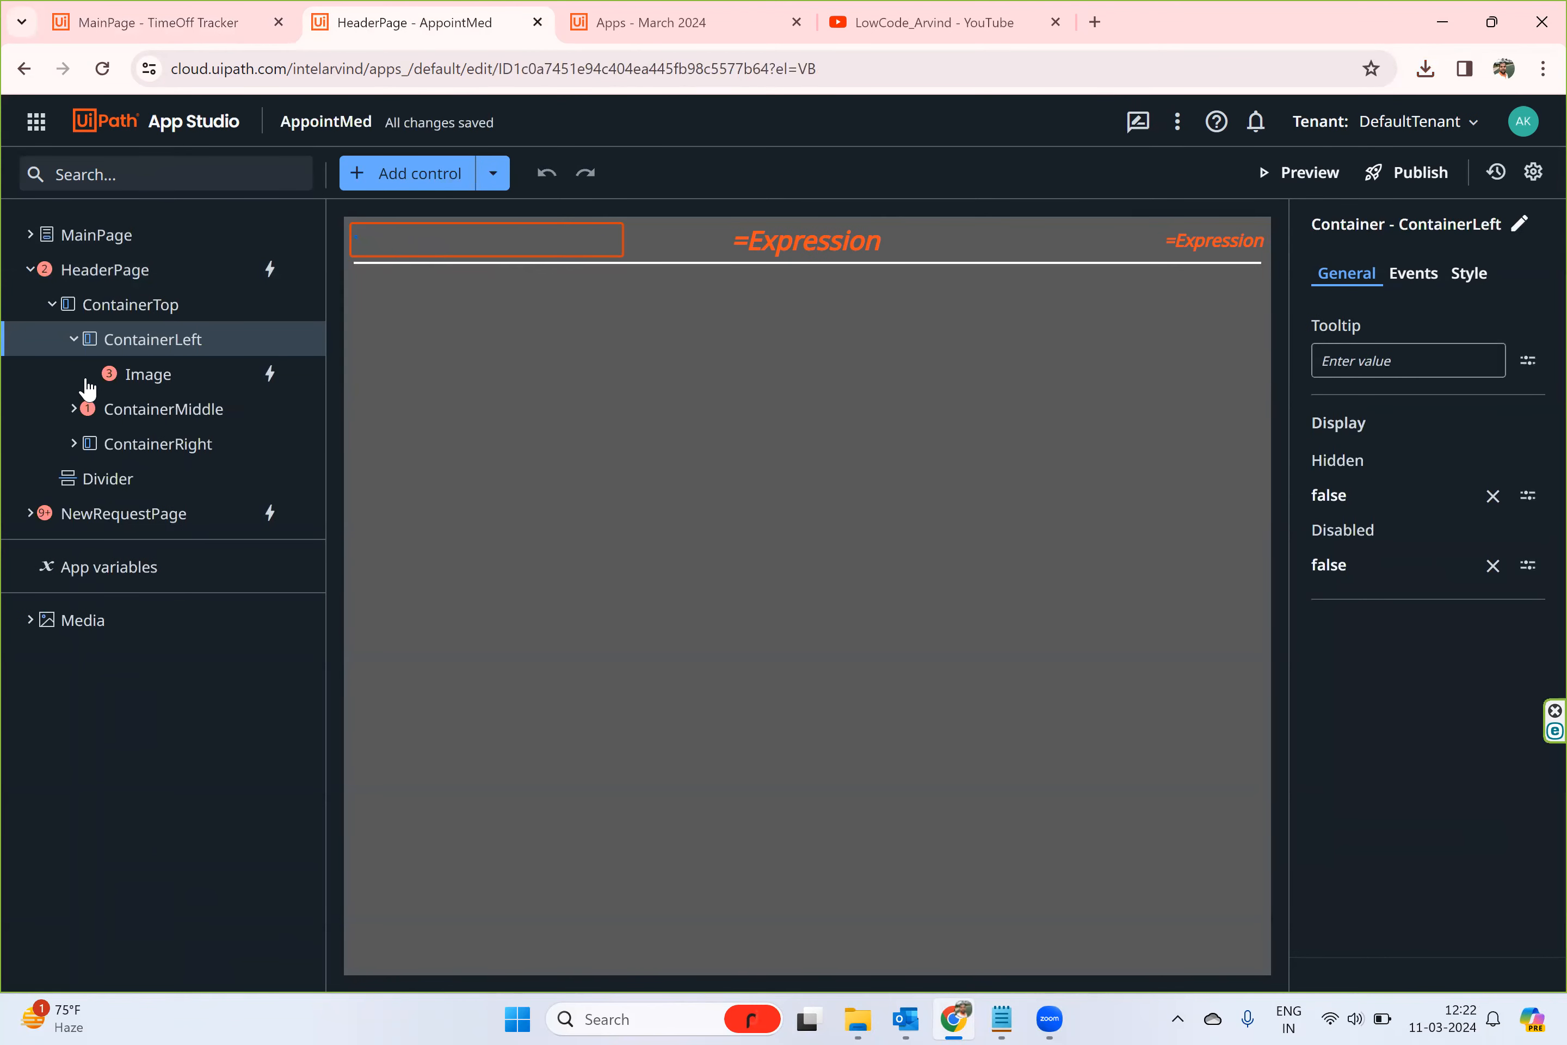
click(133, 375)
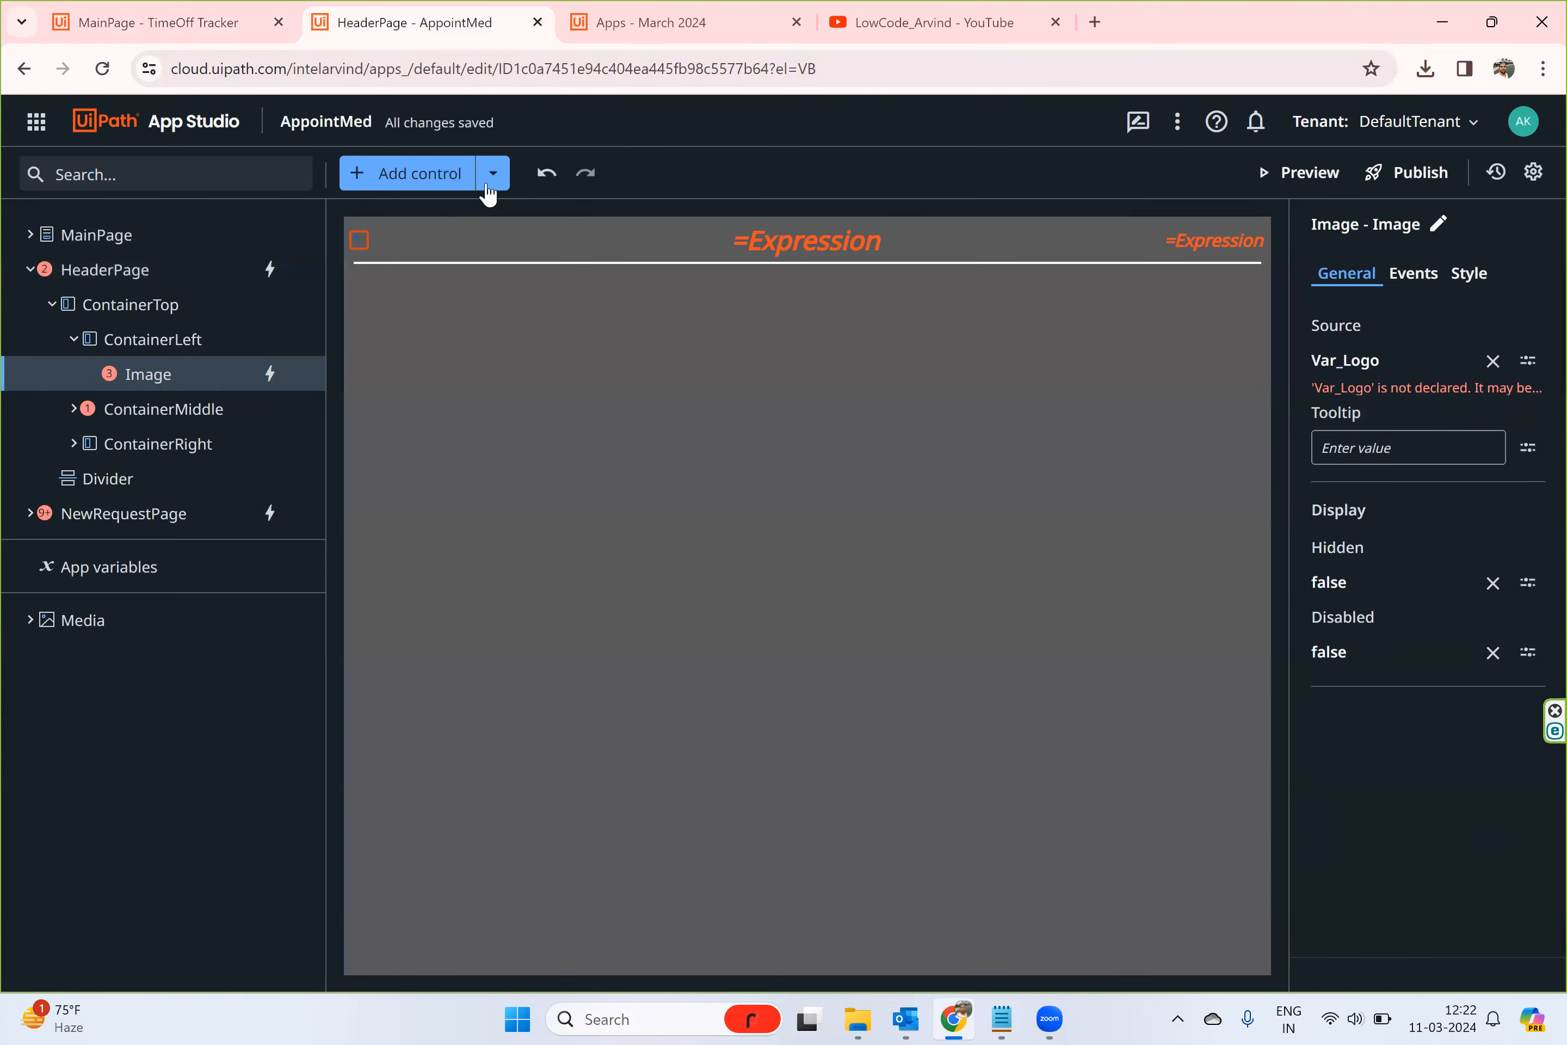
- Review the rule behind HeaderPage's Loaded event, close it, and expand the app's Media list
click(115, 270)
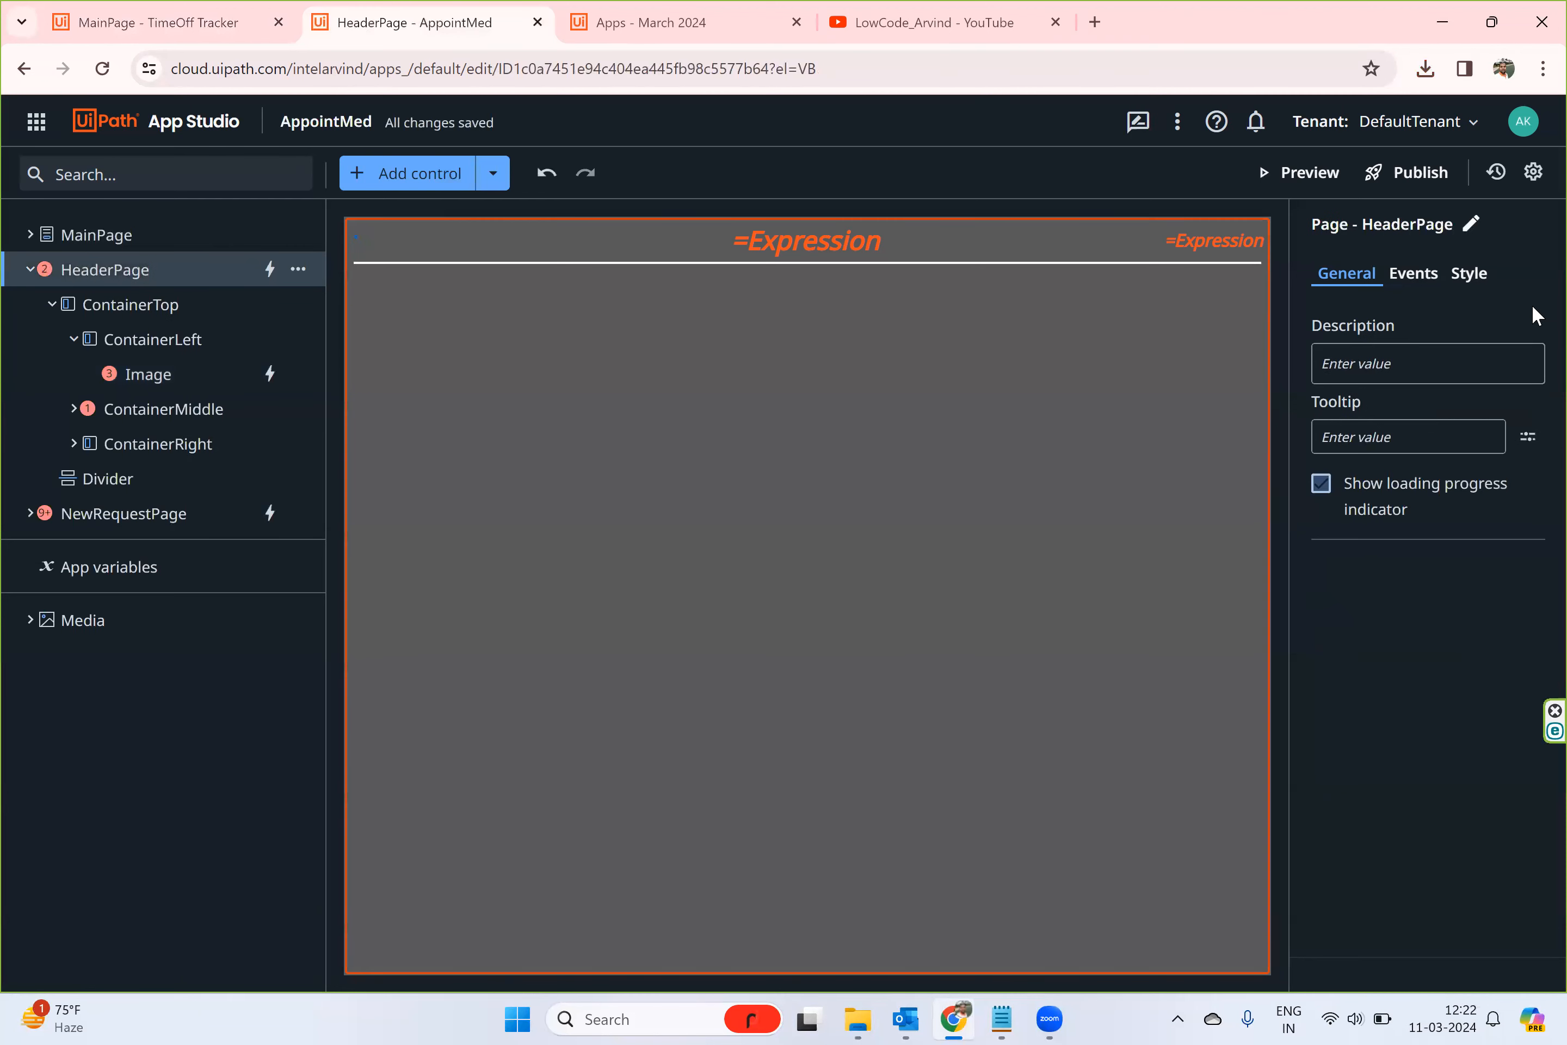
click(1421, 281)
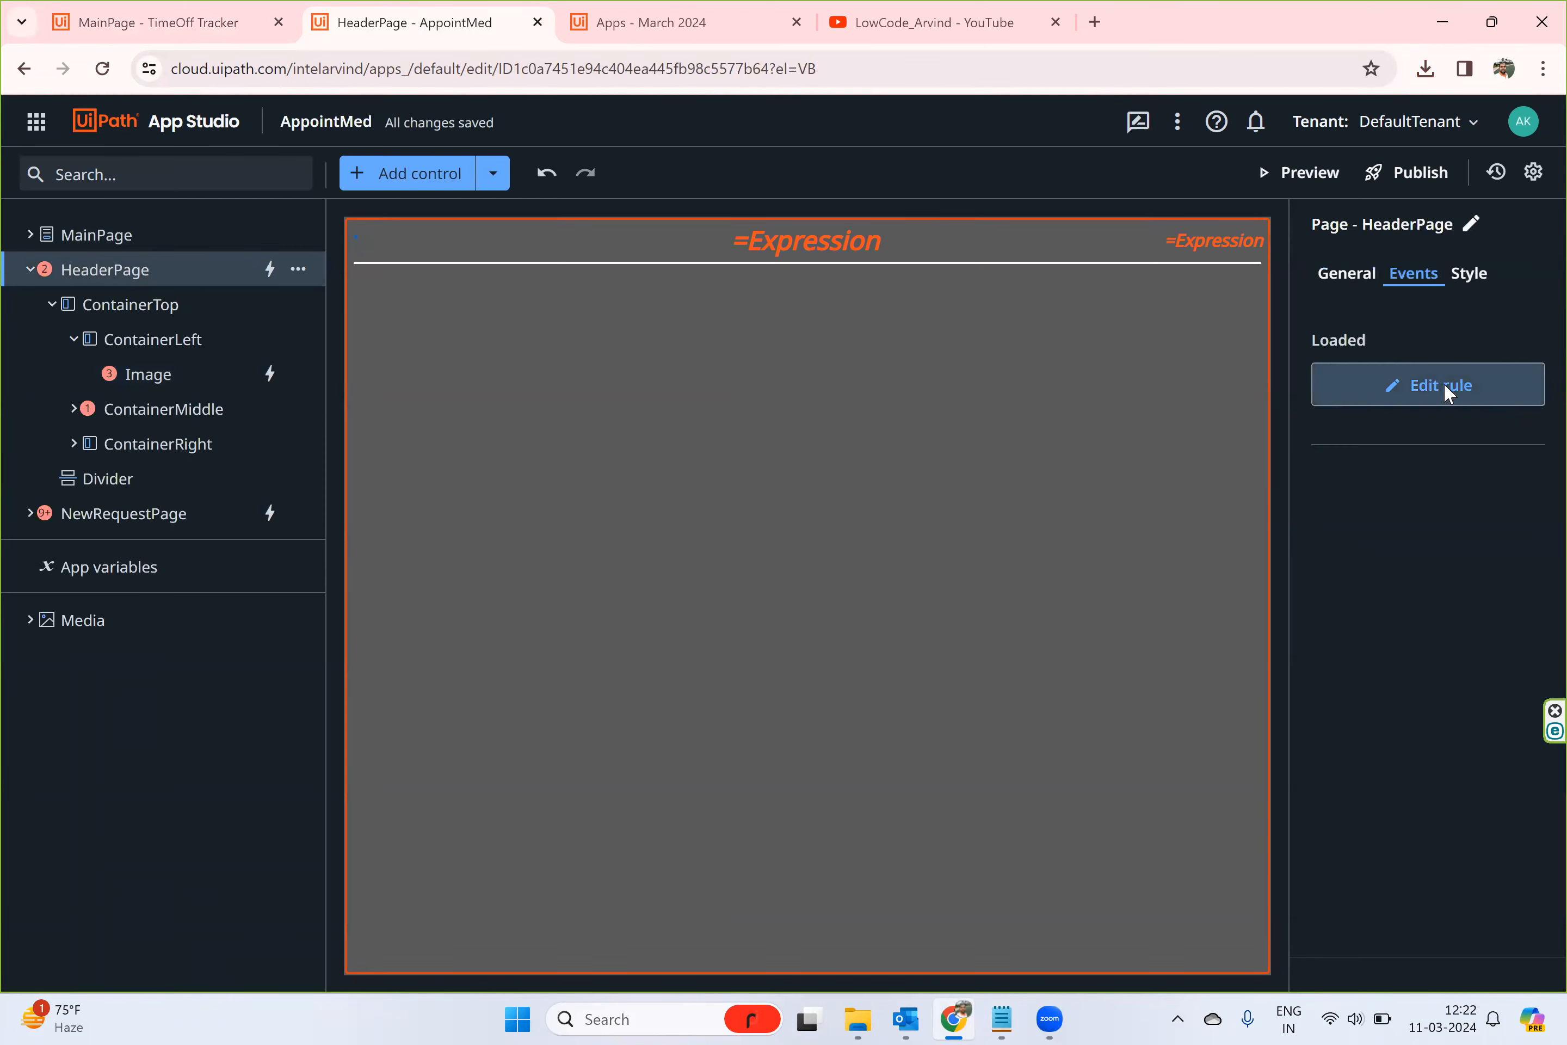
click(1447, 392)
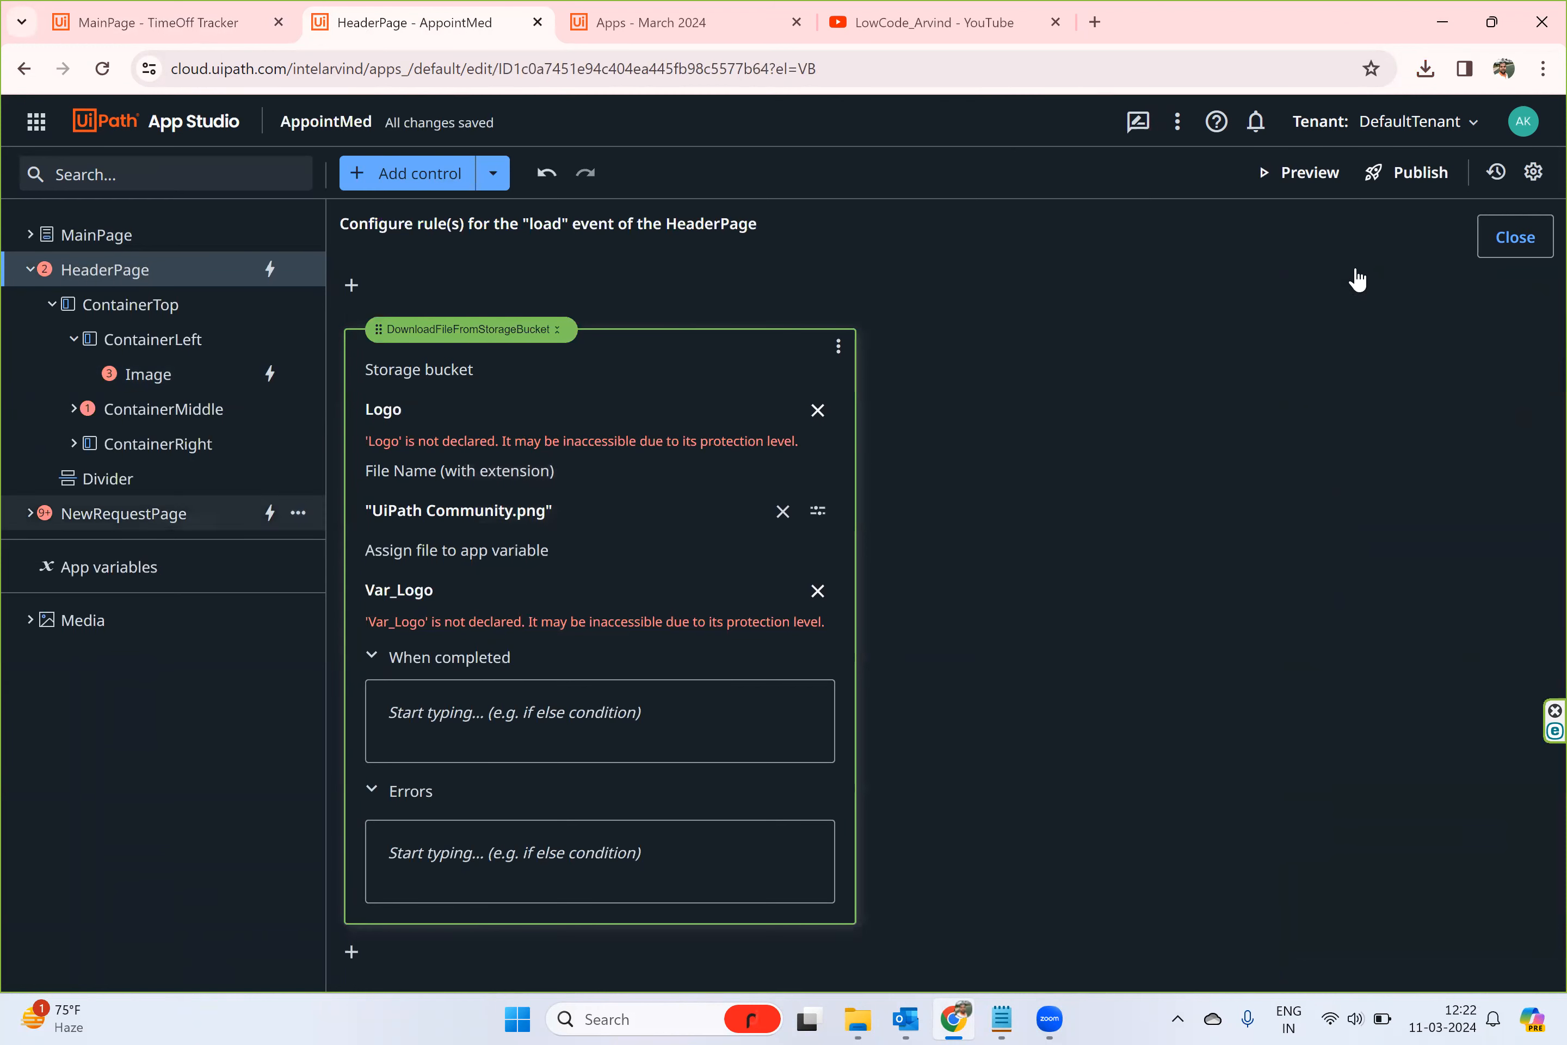
click(1513, 243)
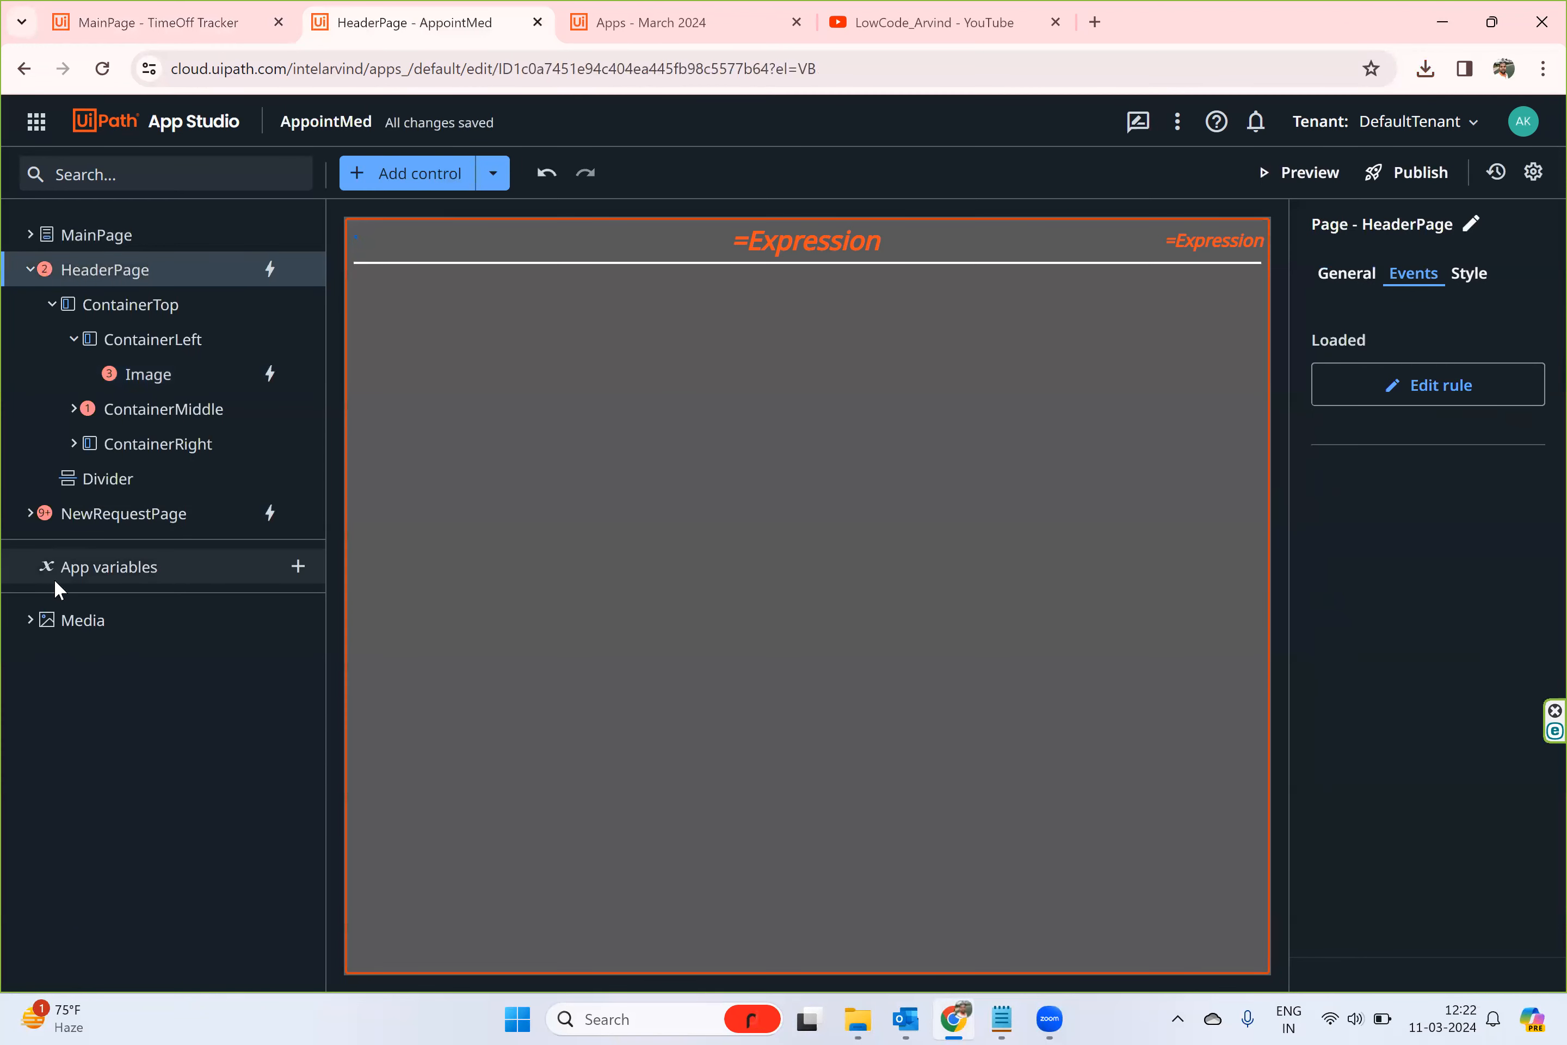
click(31, 629)
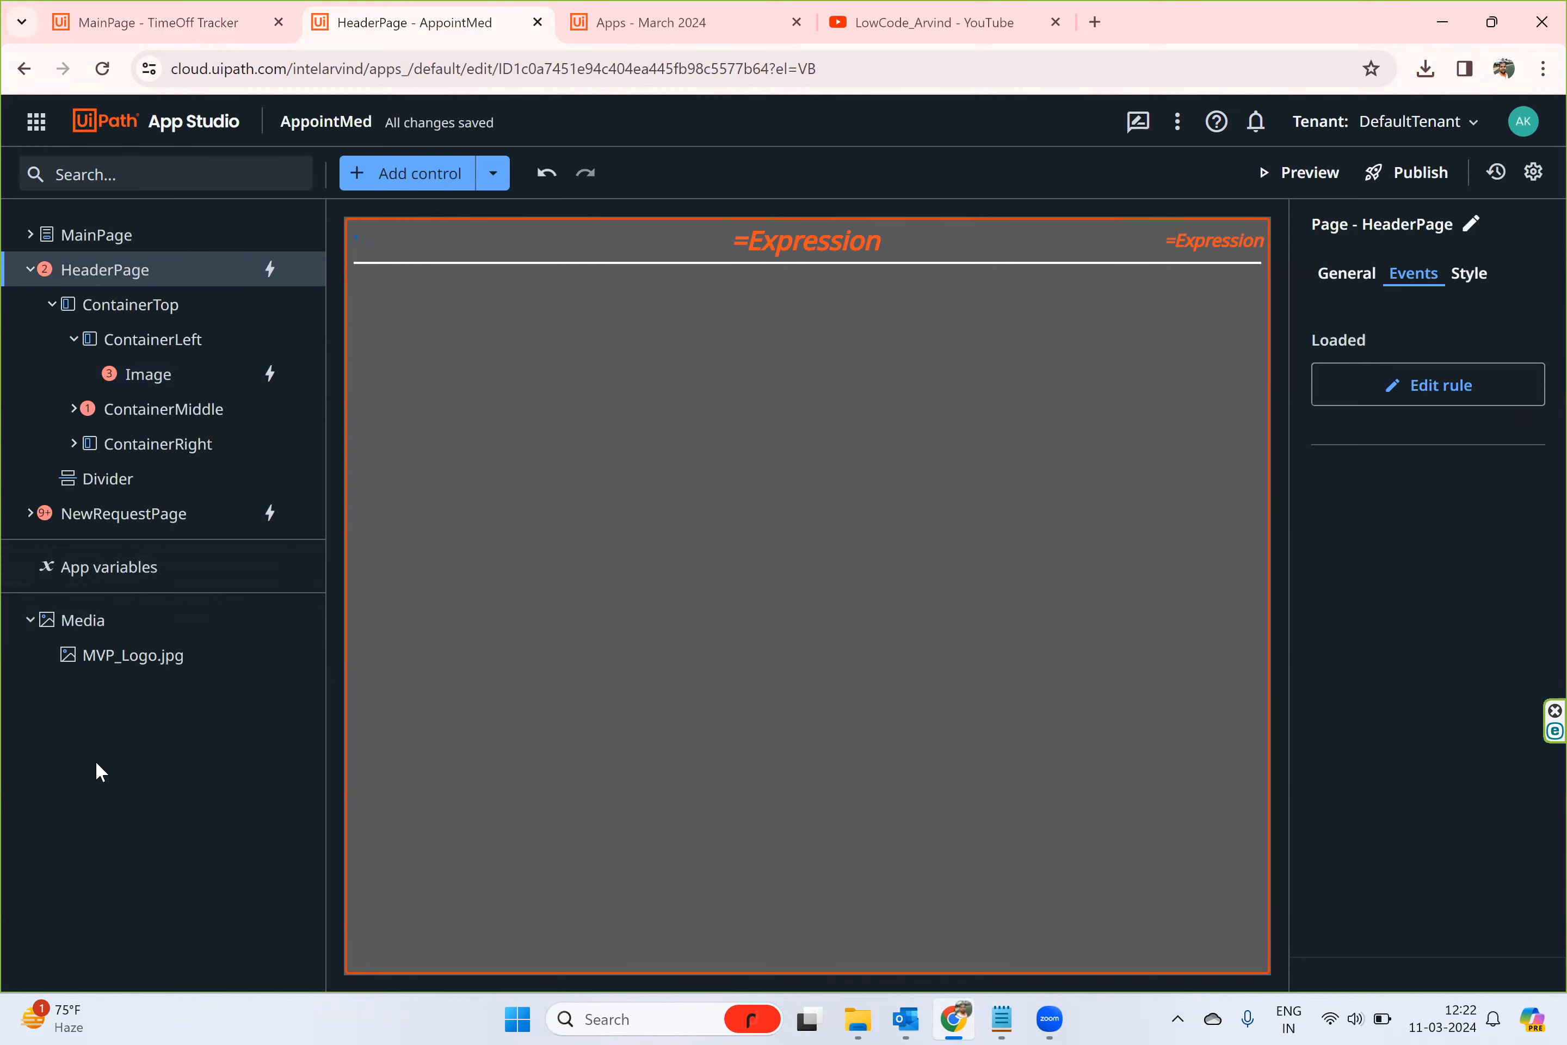
- Review the CreateEntityRecord rule on NewRequestPage's ButtonSubmit click event, close it, and collapse both imported pages in the tree
click(126, 524)
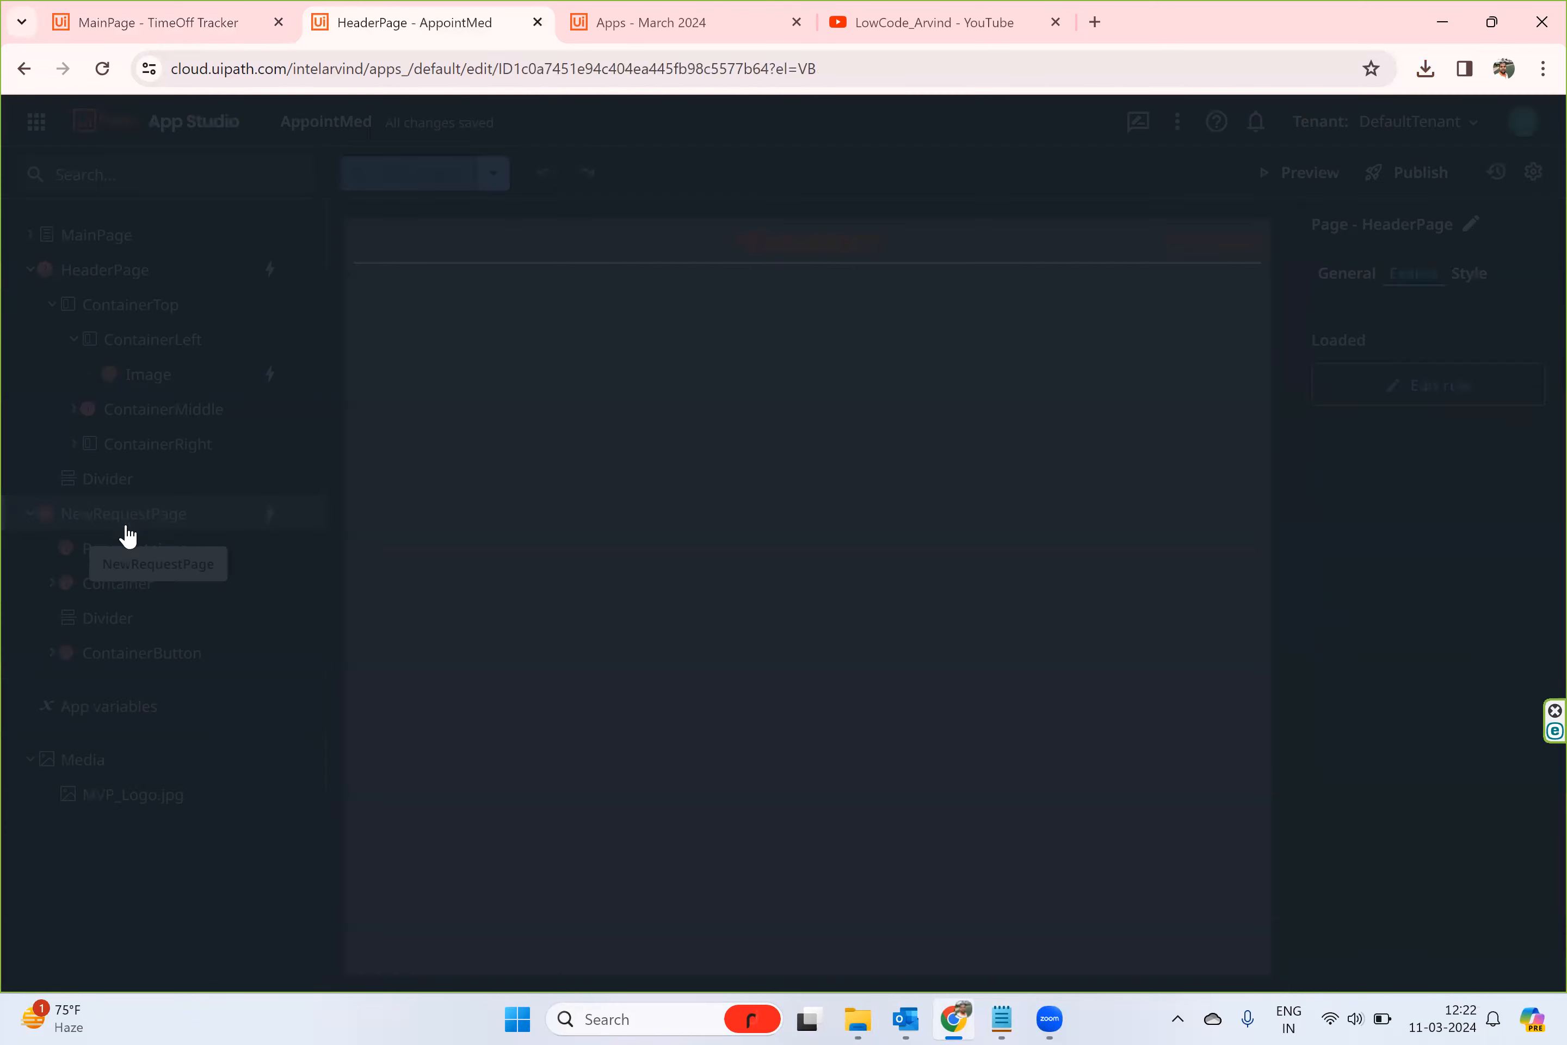
click(755, 889)
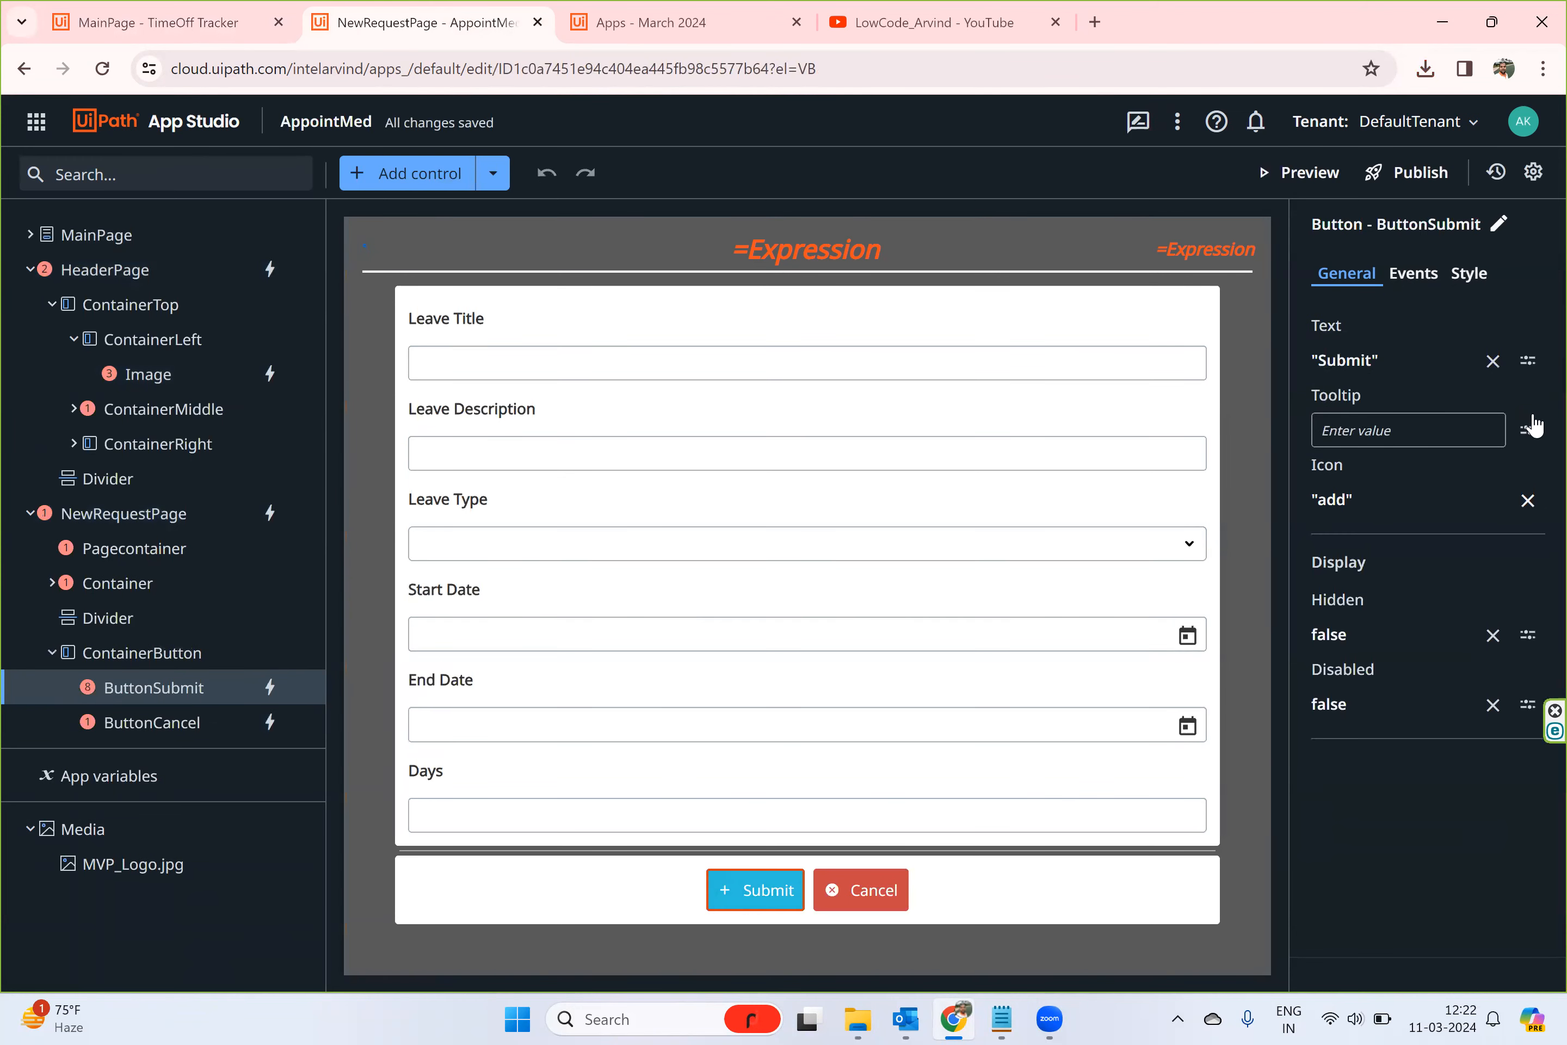
click(1432, 286)
click(1321, 387)
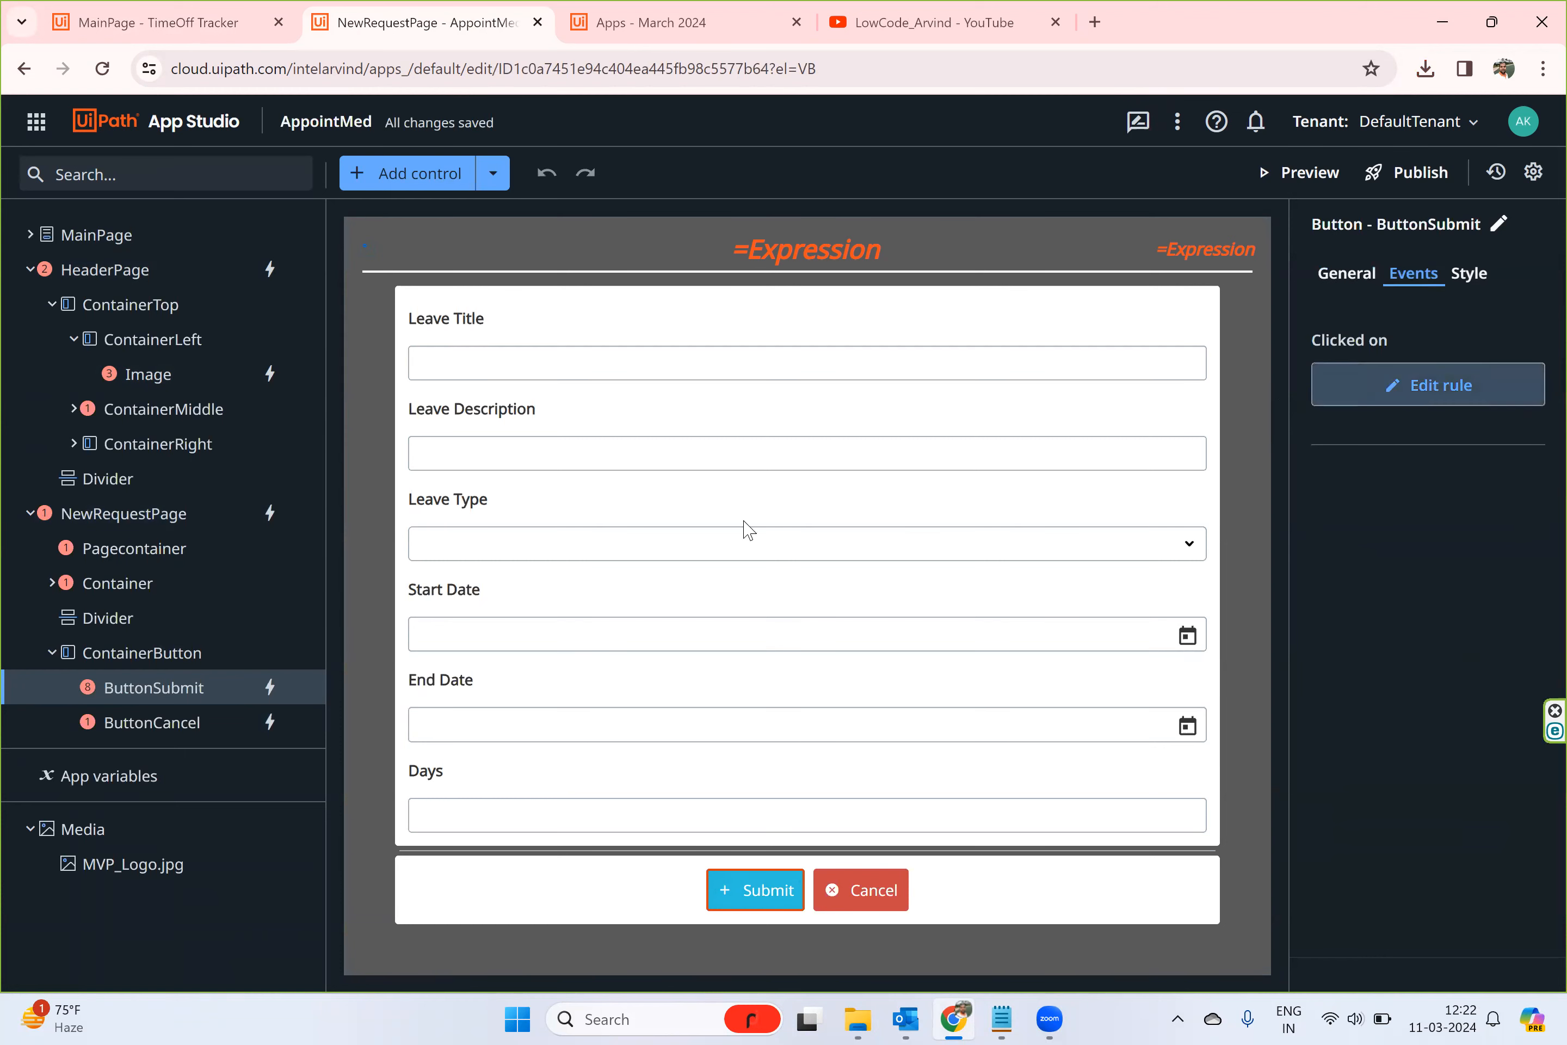
scroll(627, 766, down, 2)
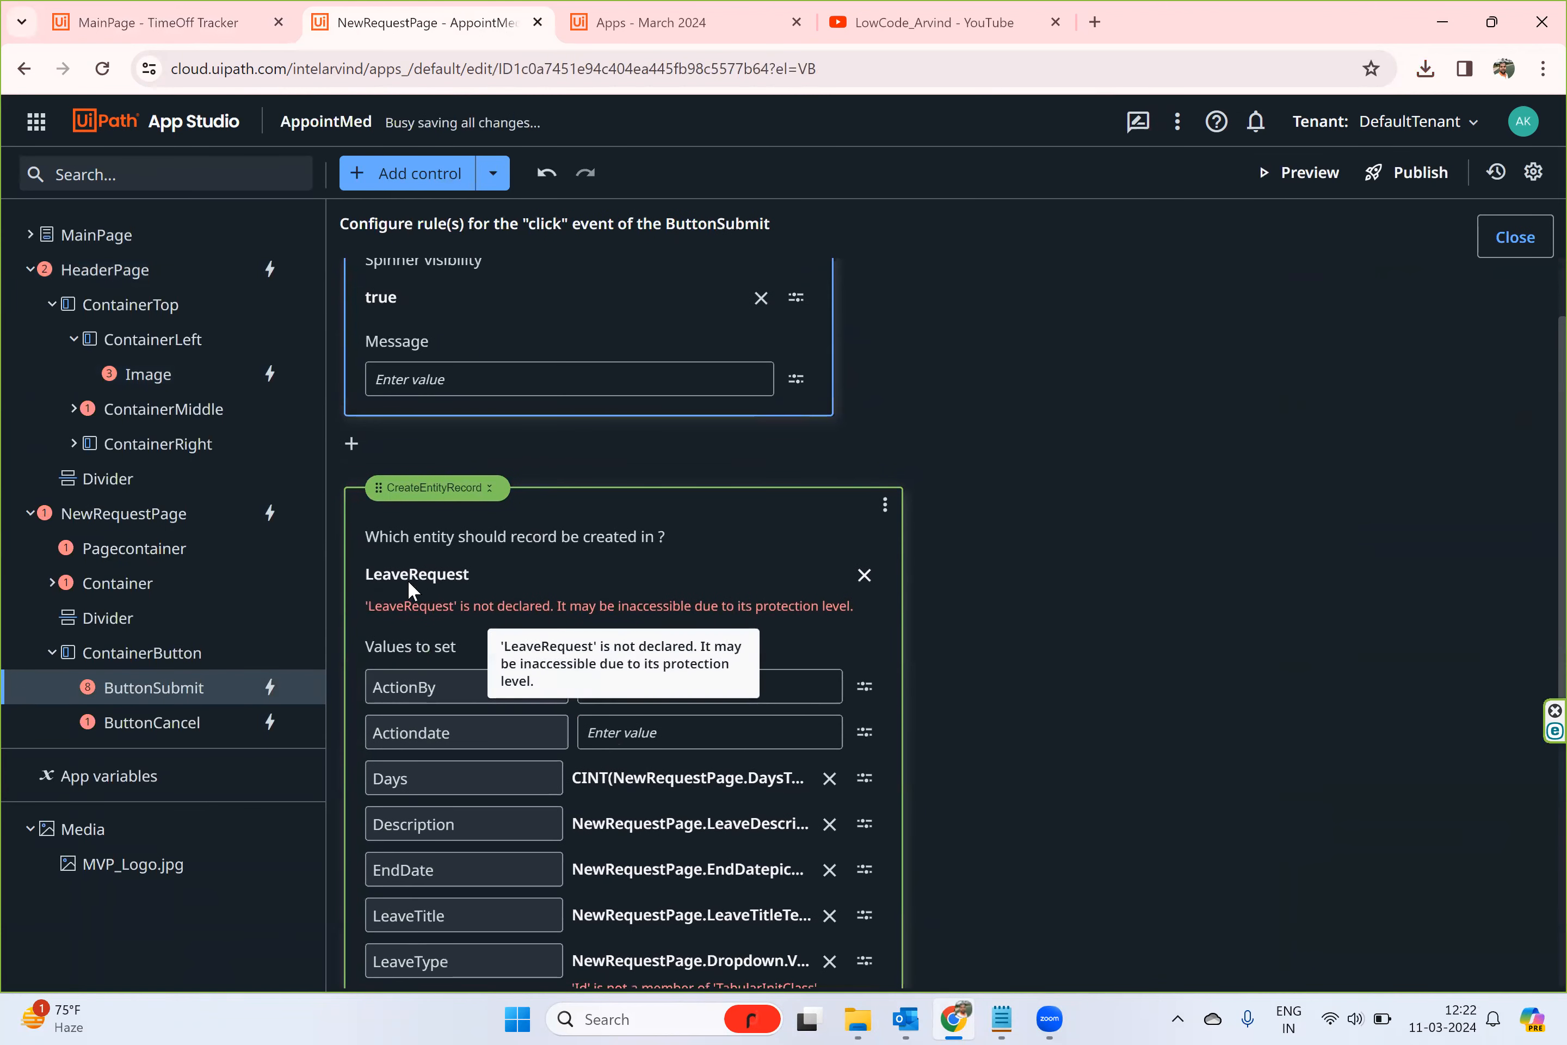
click(1525, 251)
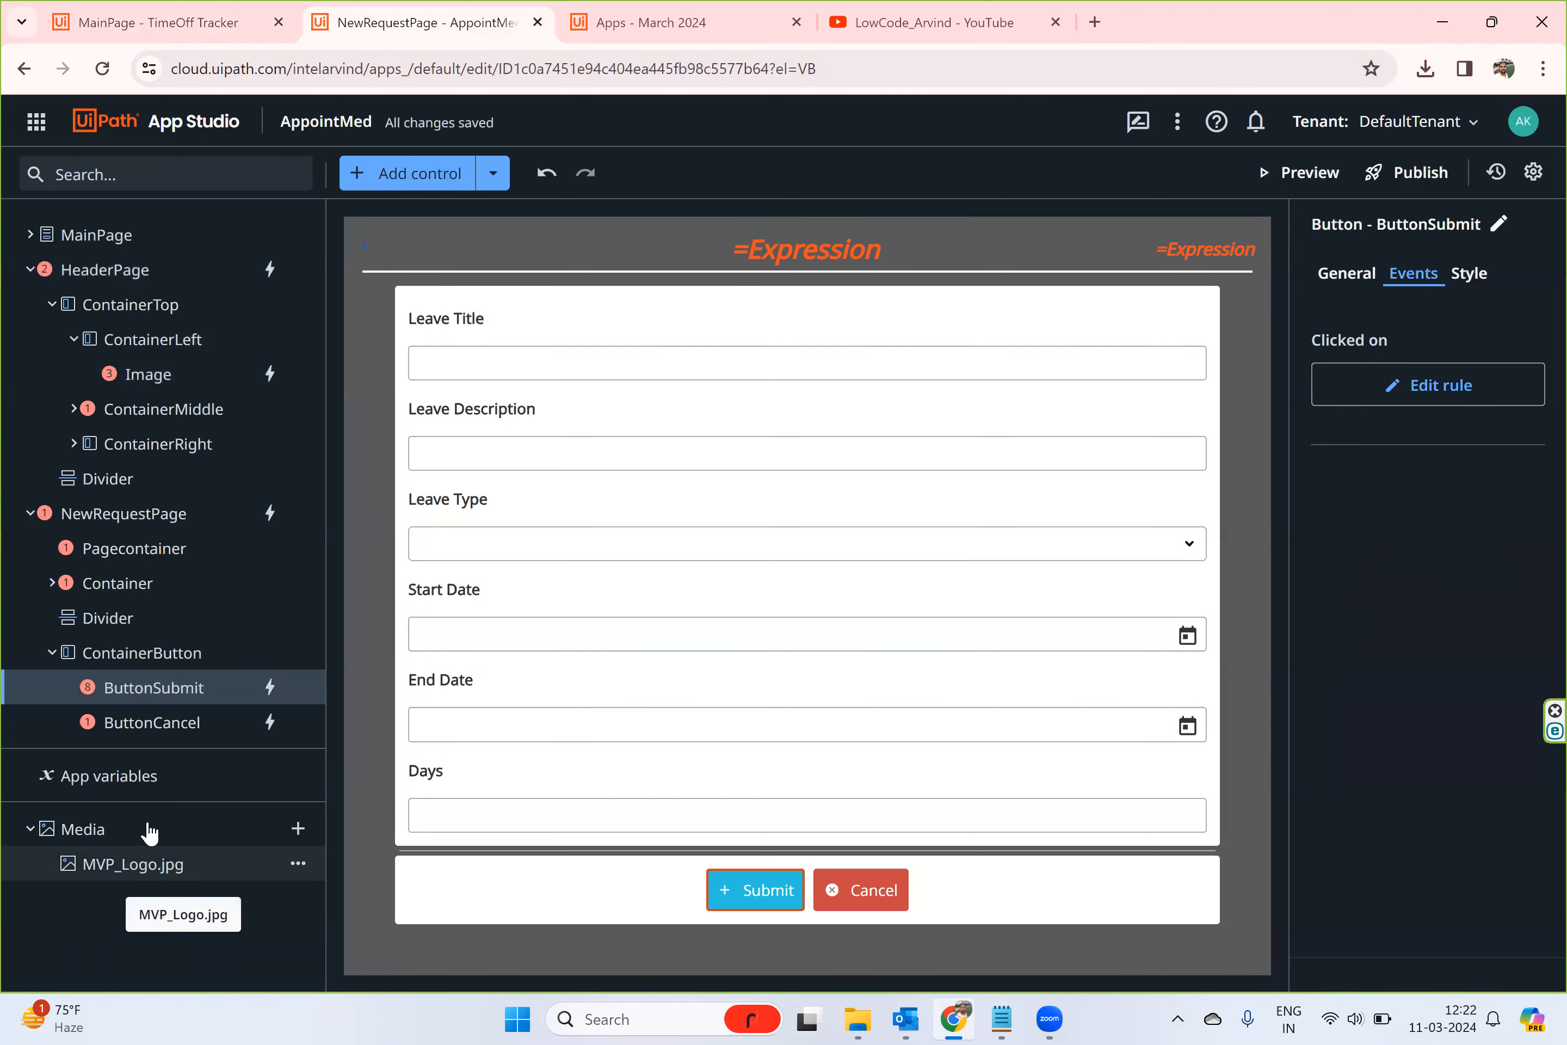
click(31, 514)
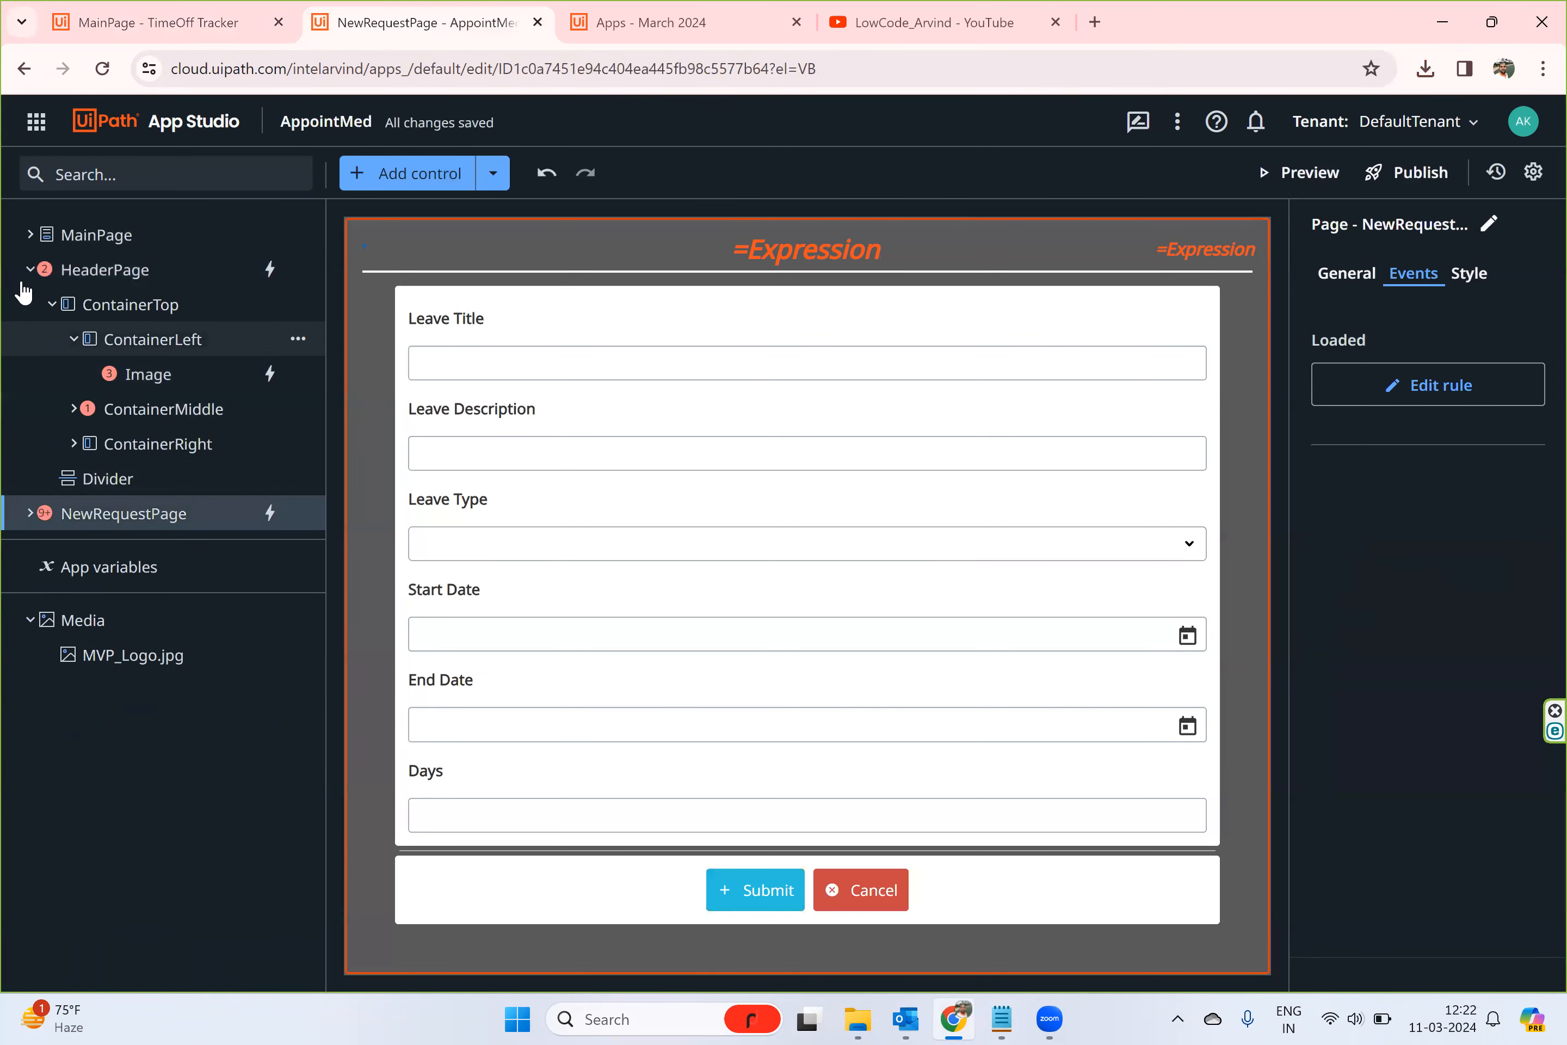
click(29, 270)
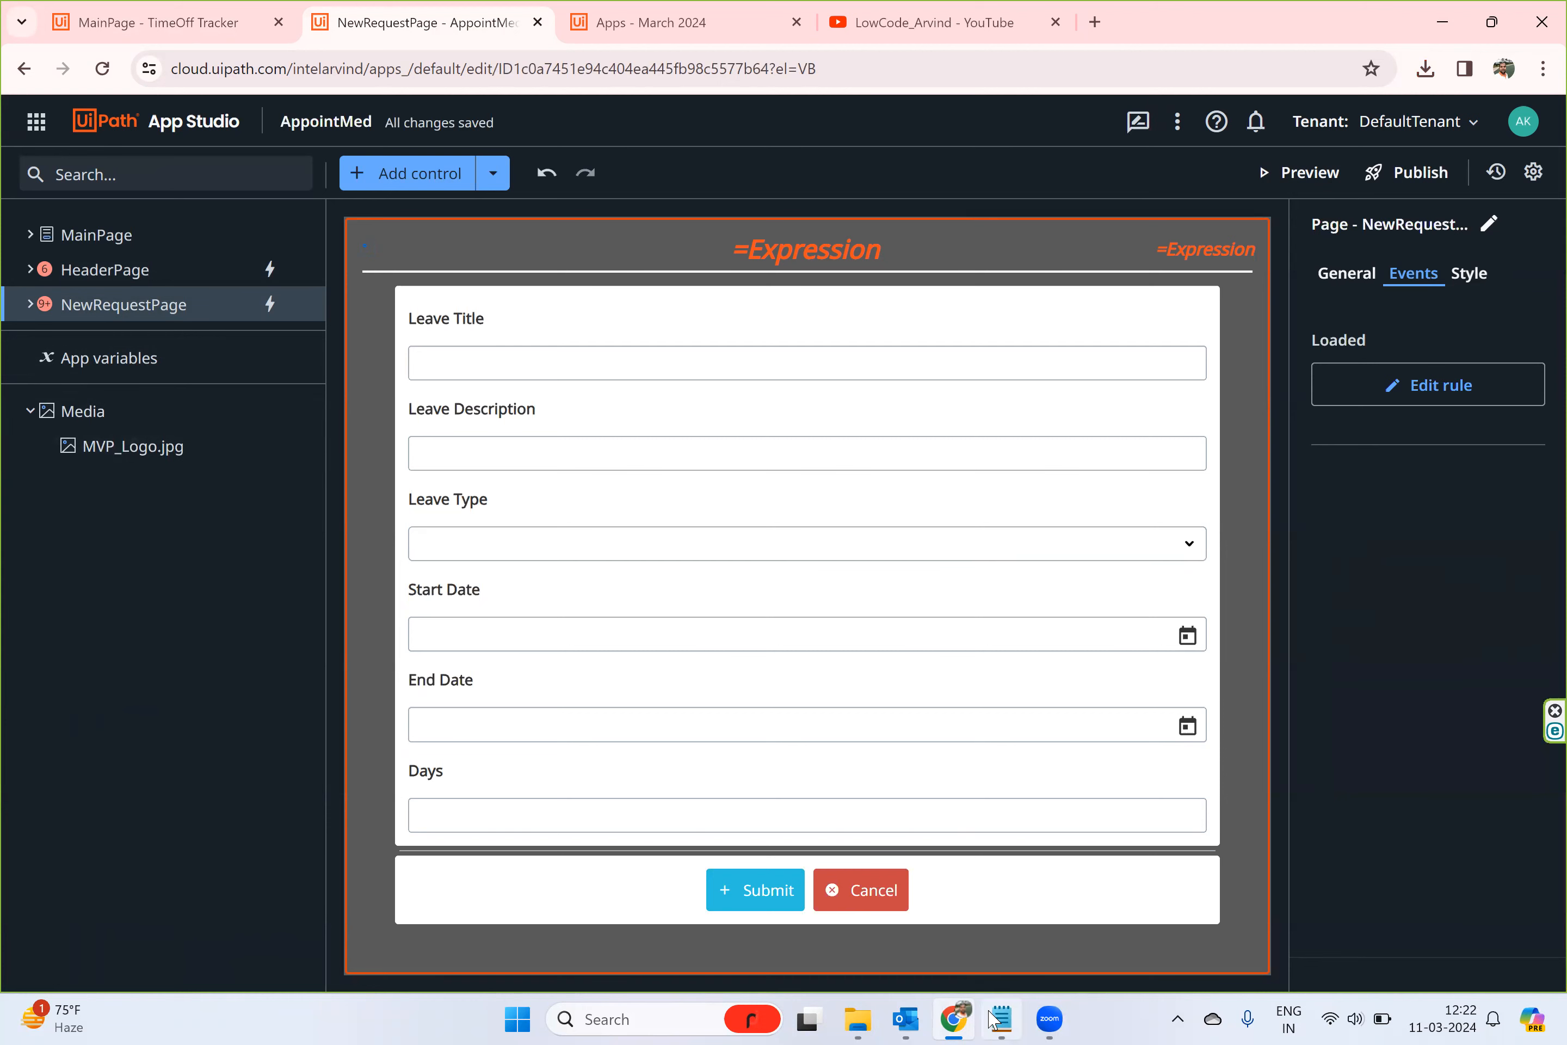
- Switch to the Notepad notes, highlight the lines on exporting and importing pages, and check AppointMed's option for importing a page from file
click(992, 1019)
click(372, 478)
drag(212, 349, 591, 364)
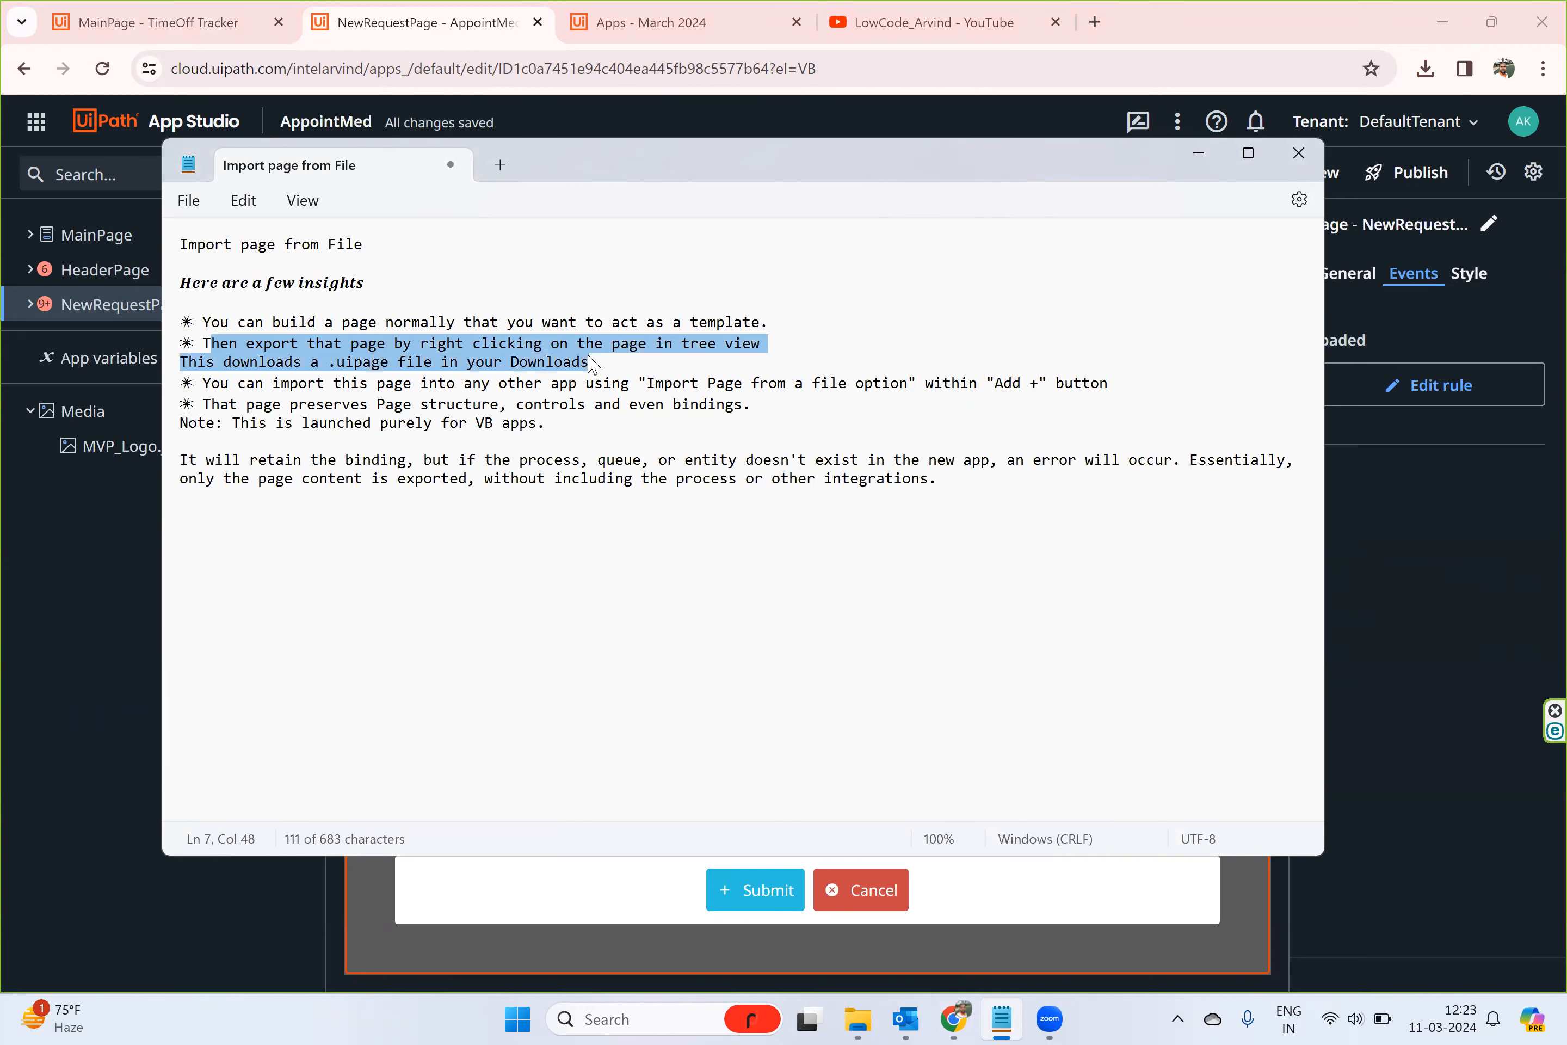
click(238, 398)
drag(238, 383, 1105, 390)
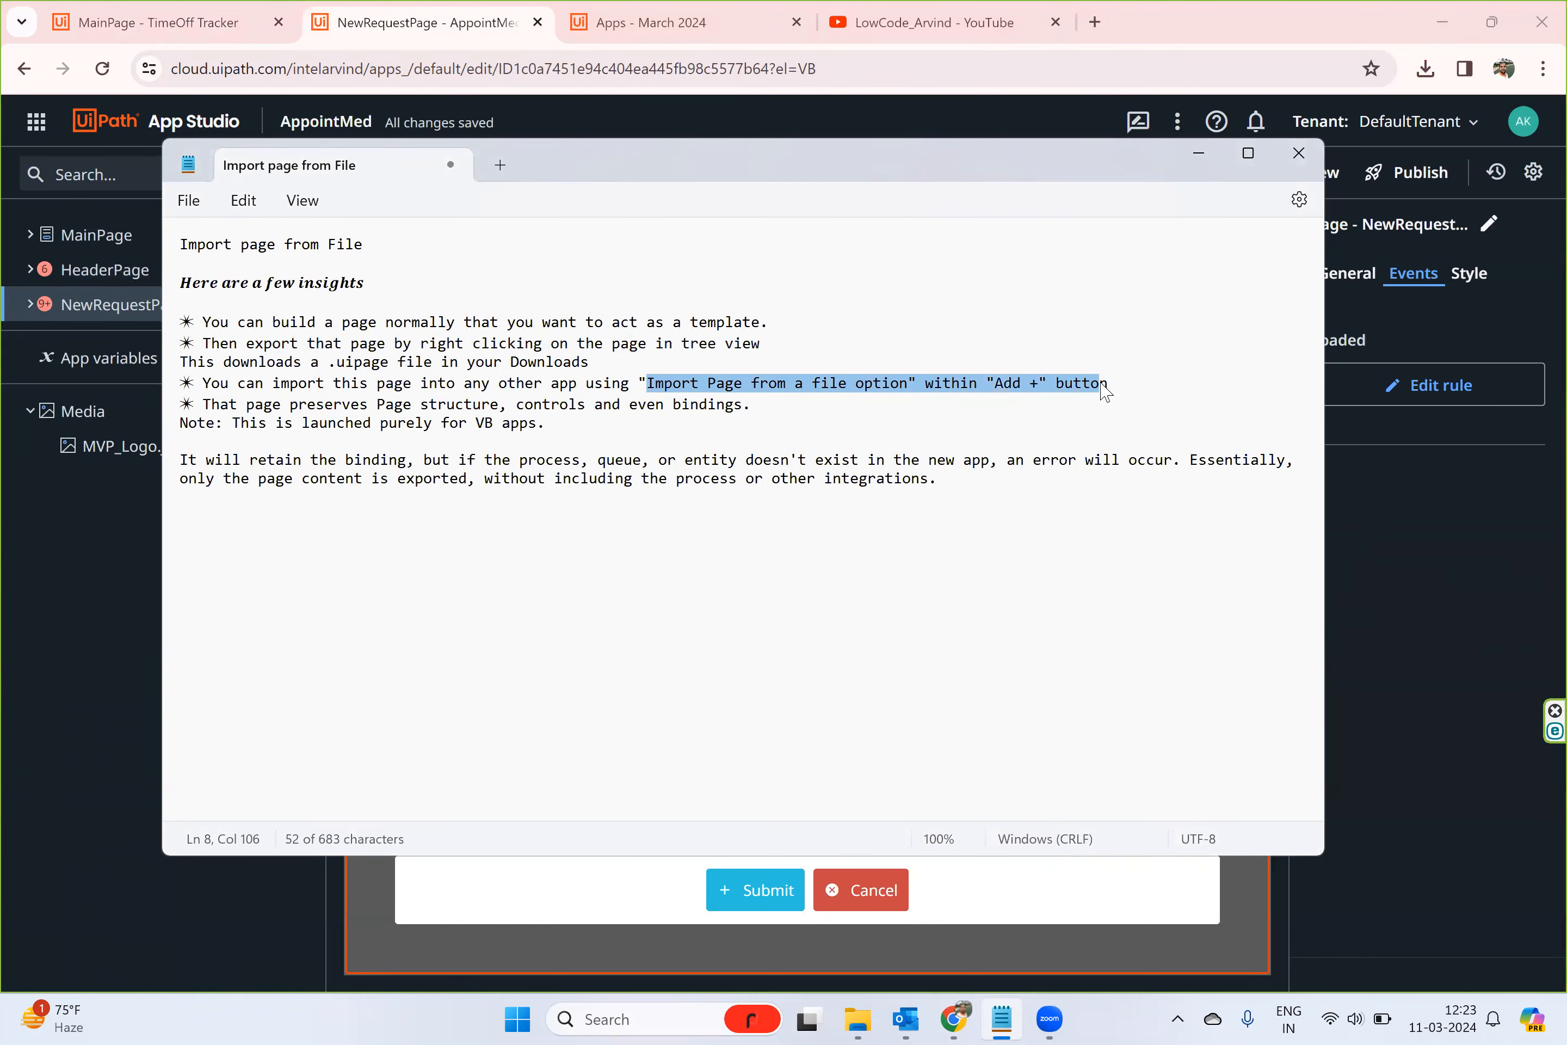
click(1534, 551)
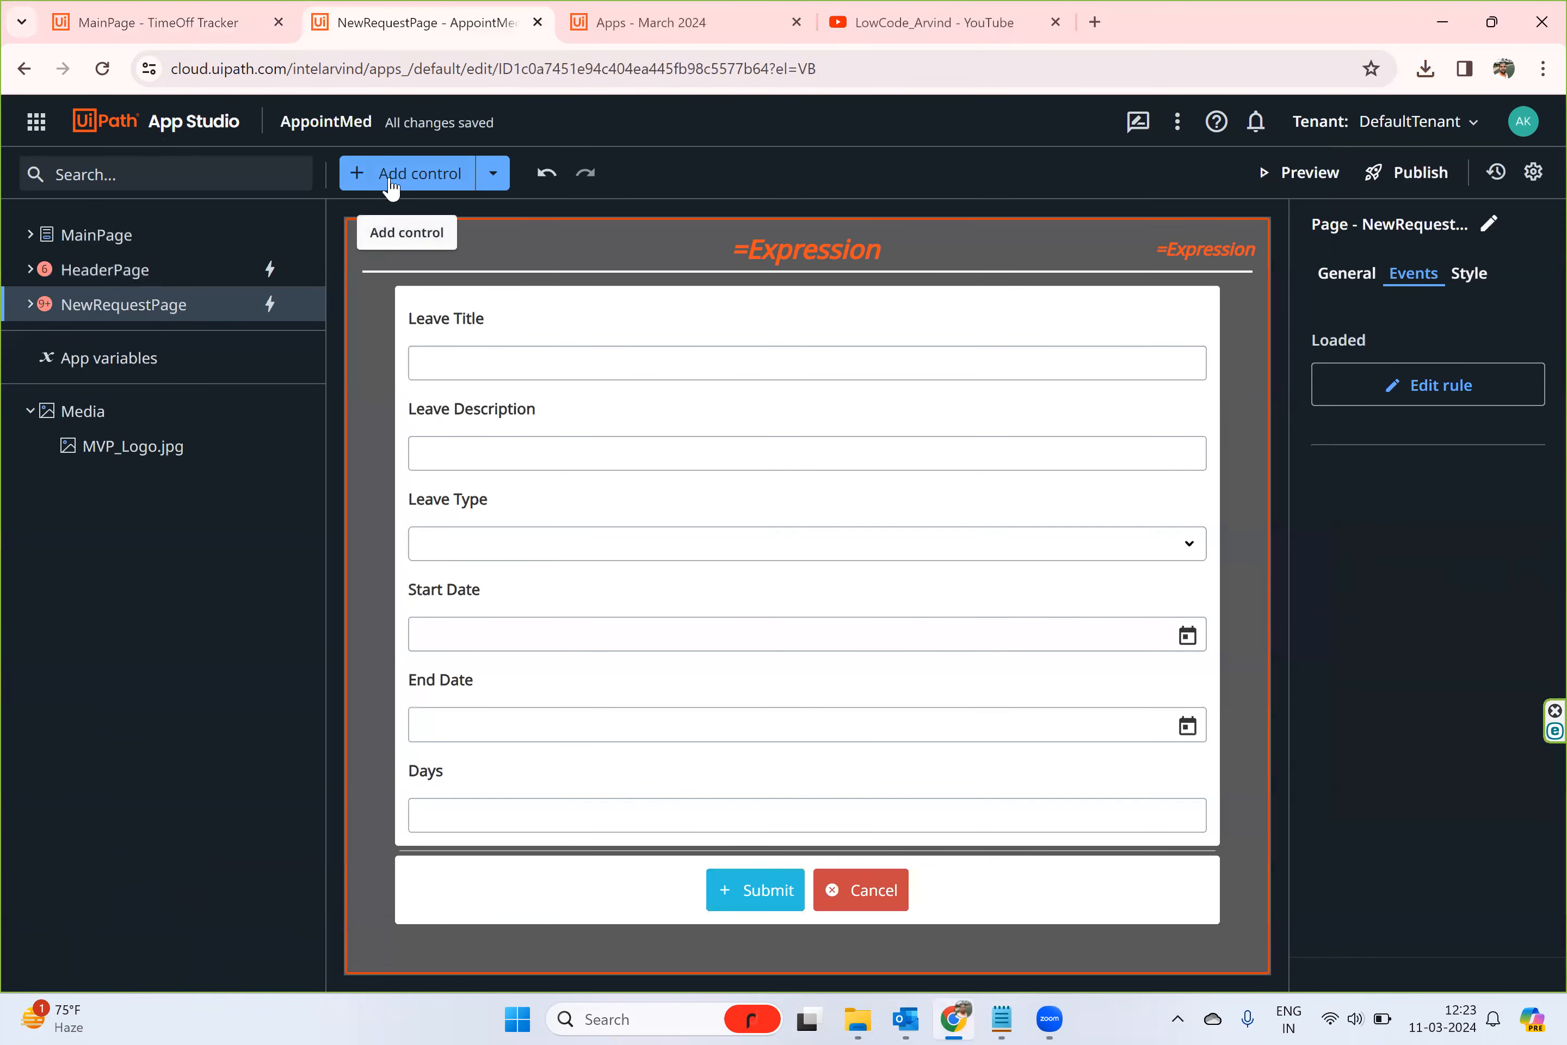
click(493, 175)
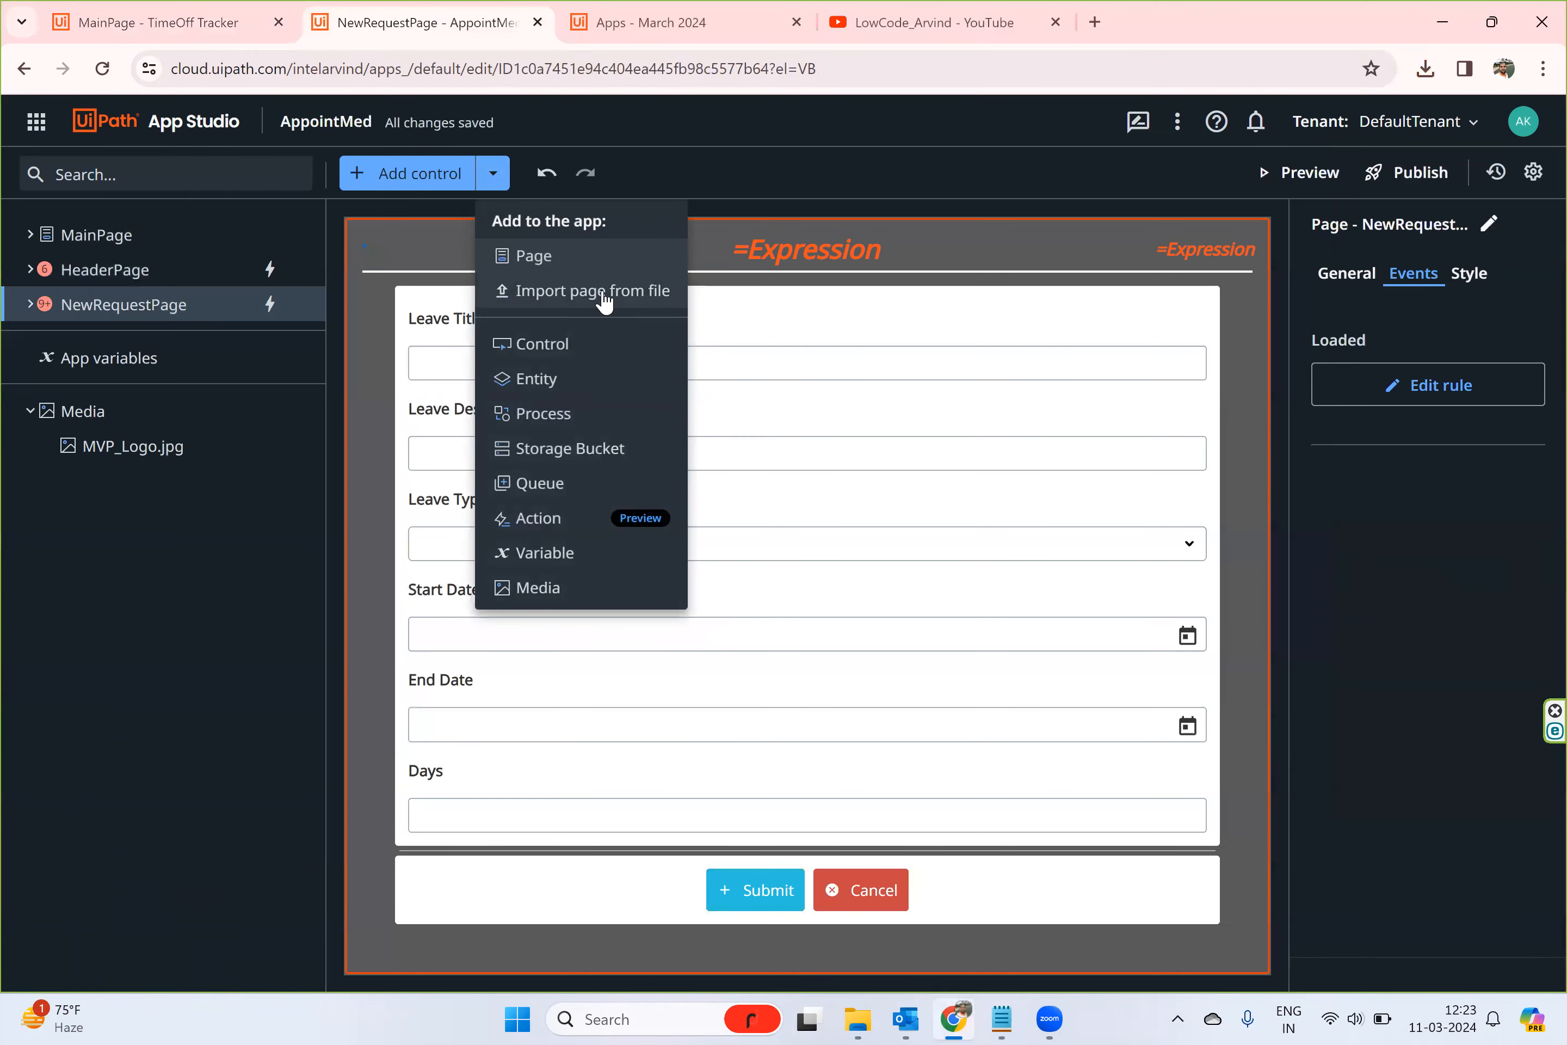
- Return to the Notepad notes and review the points on preserved bindings, VB-only support and missing entities, finishing back in AppointMed
click(1001, 1019)
click(377, 563)
click(377, 564)
drag(202, 405, 743, 410)
drag(276, 430, 522, 434)
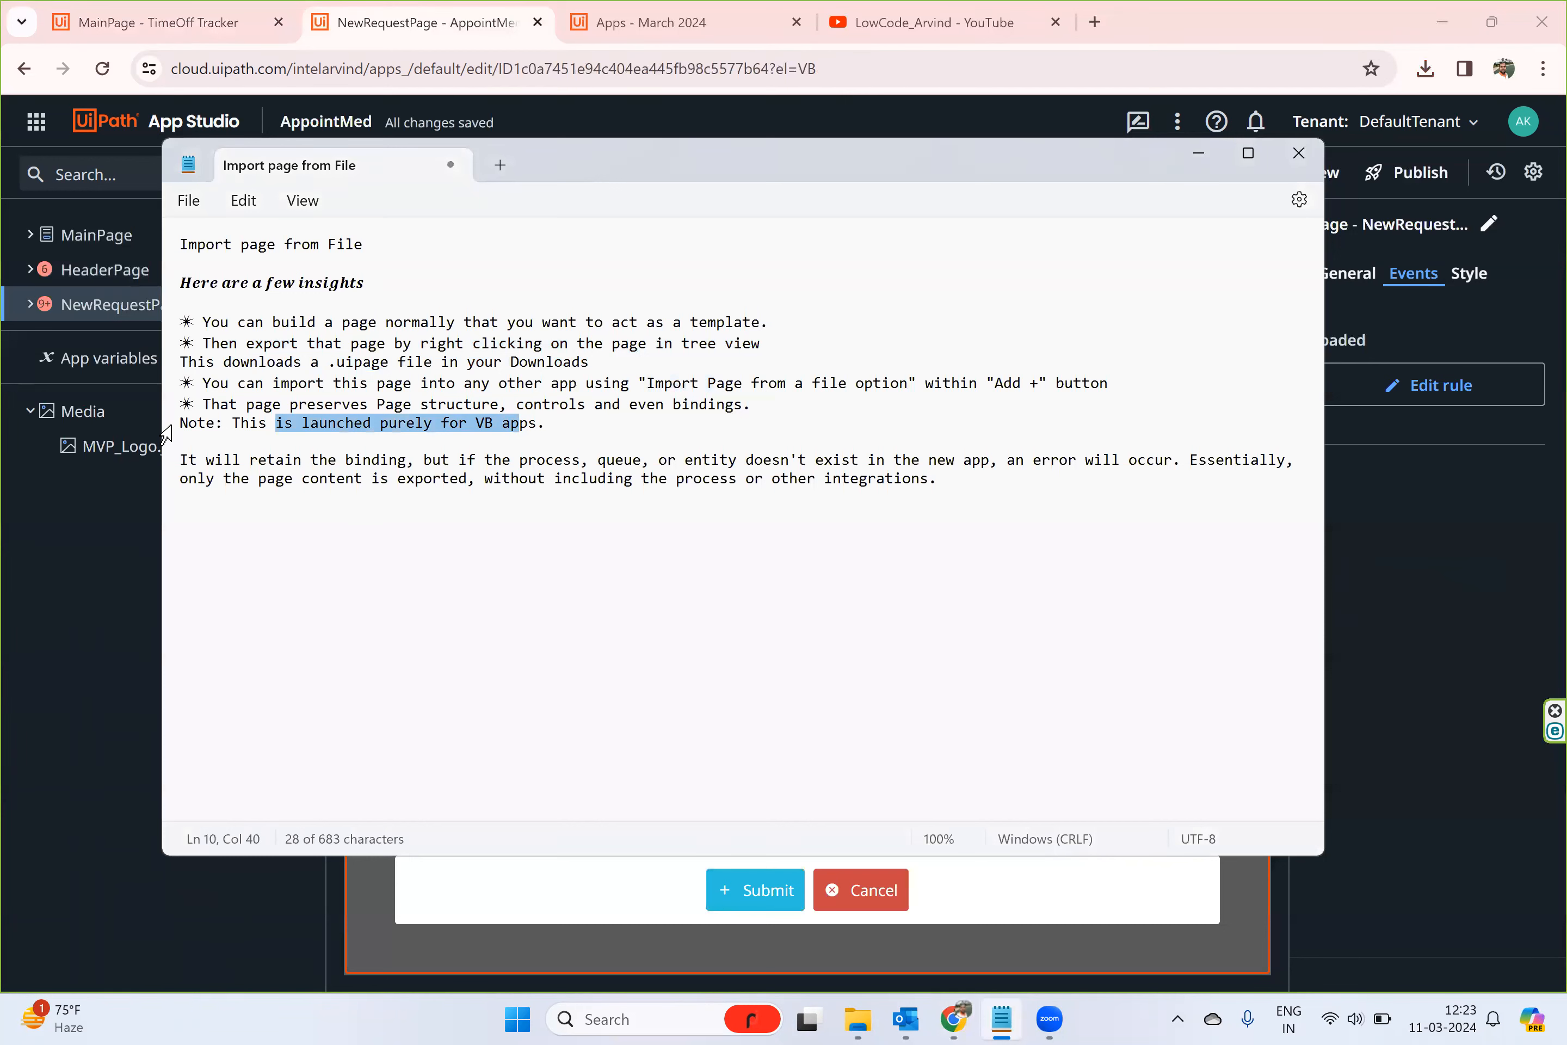
drag(224, 463, 410, 468)
click(486, 463)
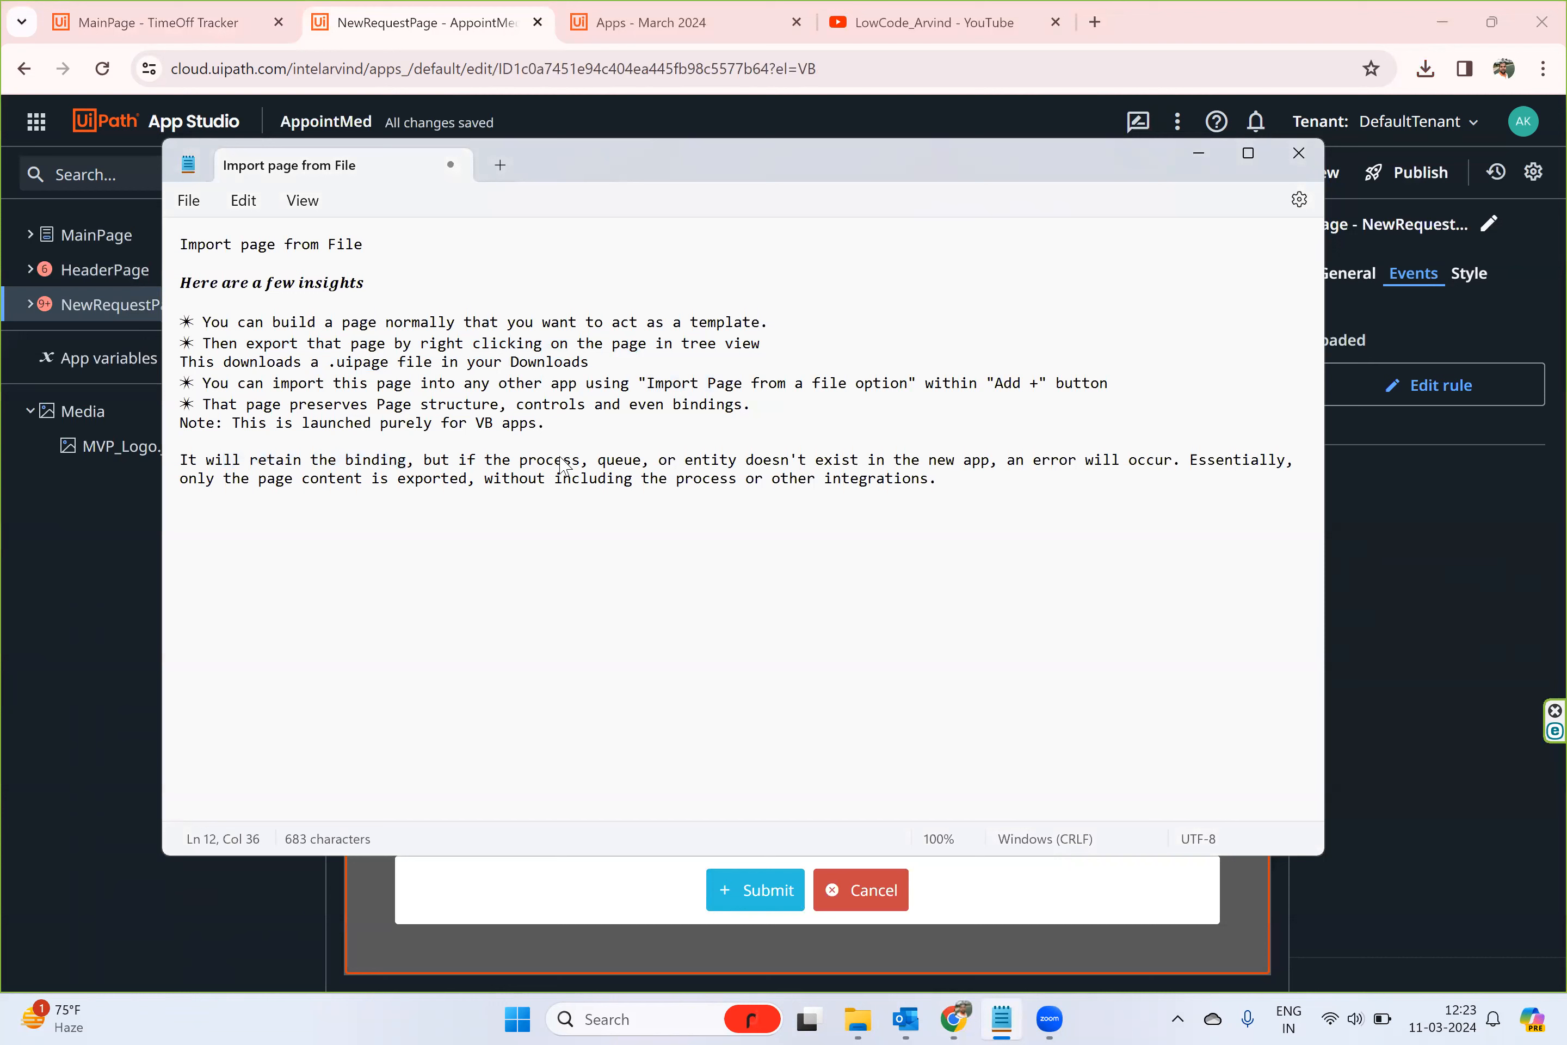
drag(808, 463, 993, 461)
drag(1096, 463, 1239, 464)
drag(981, 484, 939, 486)
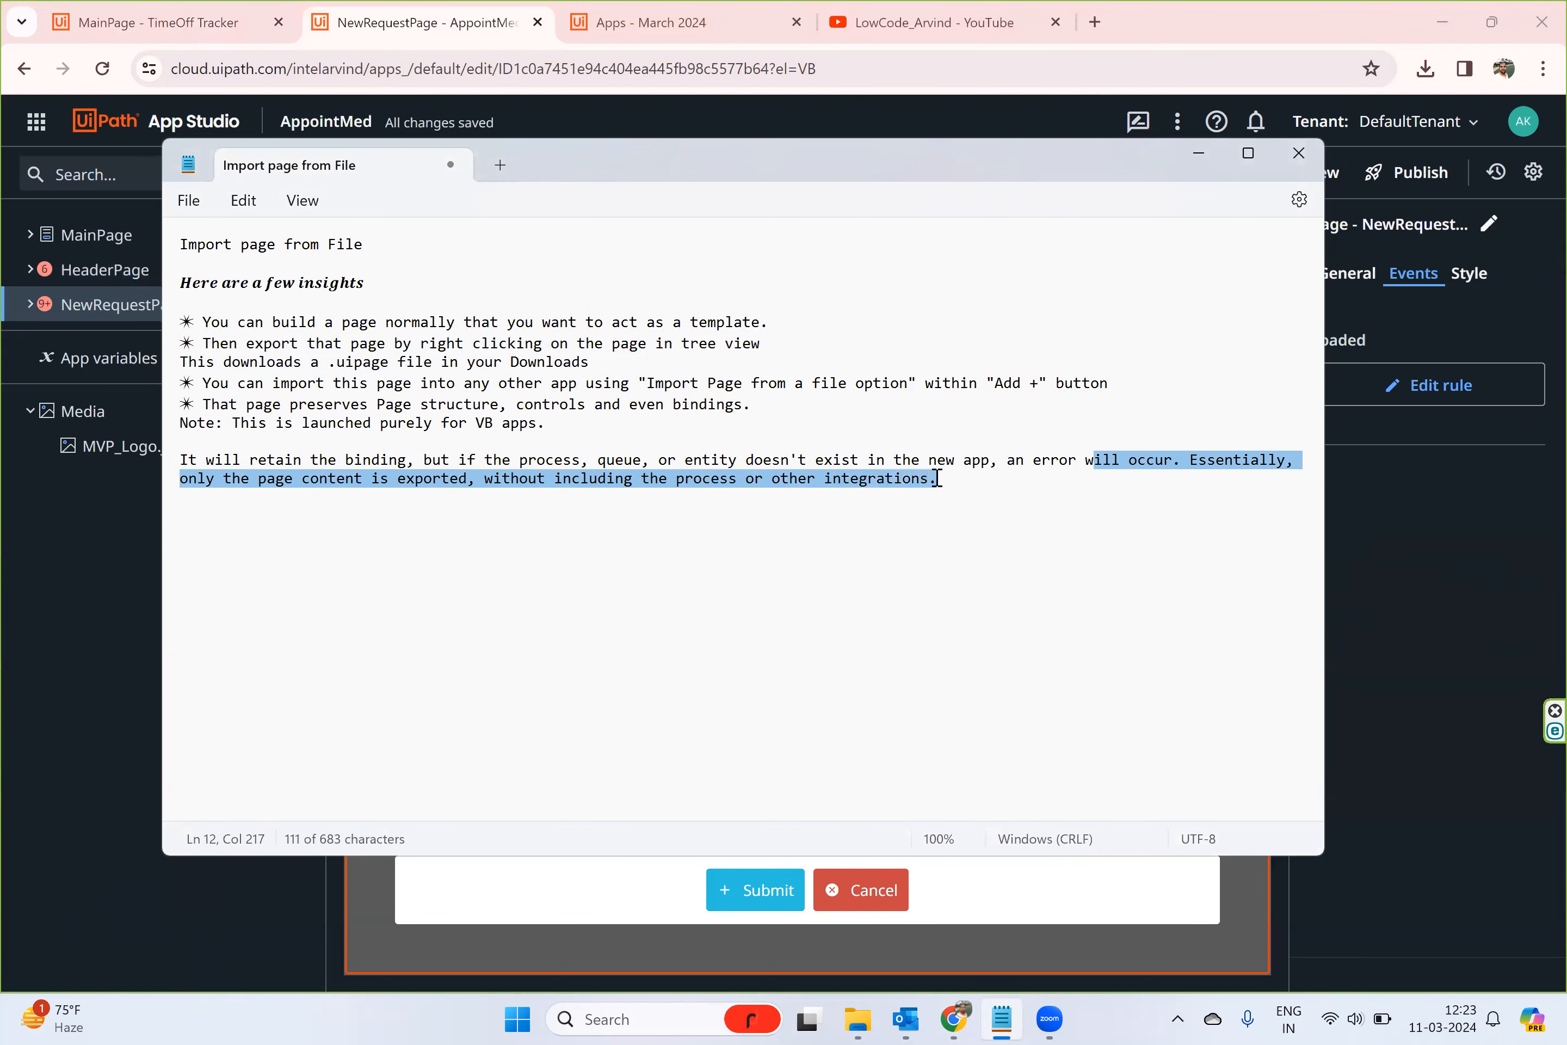
click(1065, 629)
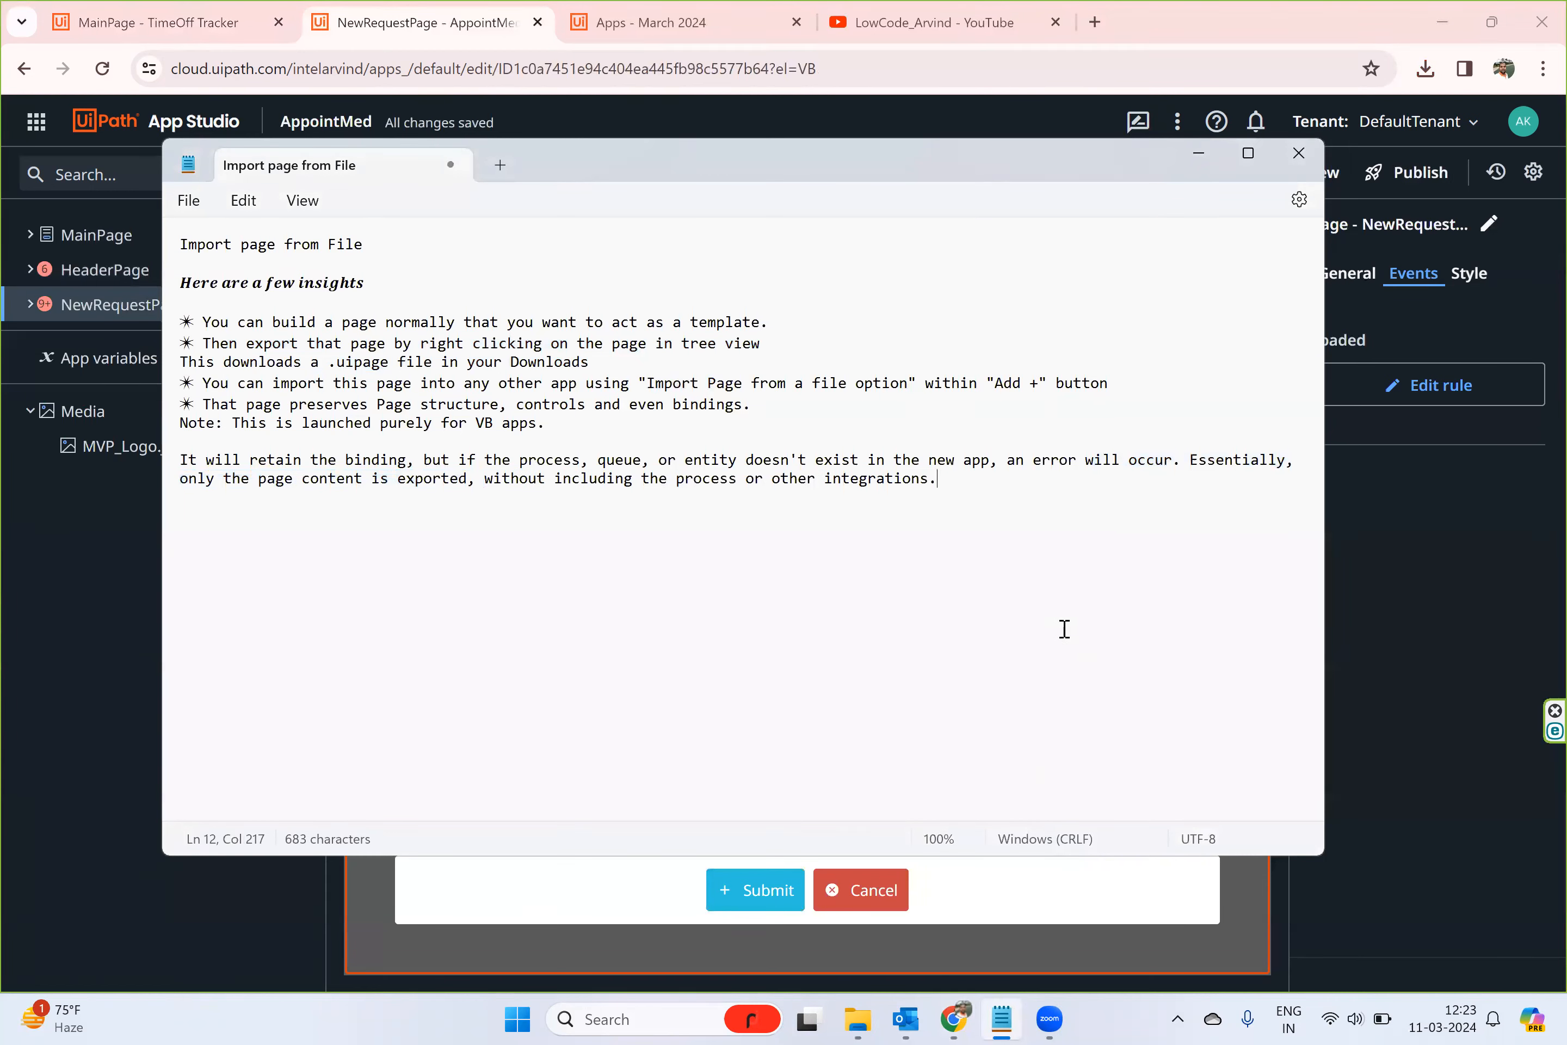
click(1454, 566)
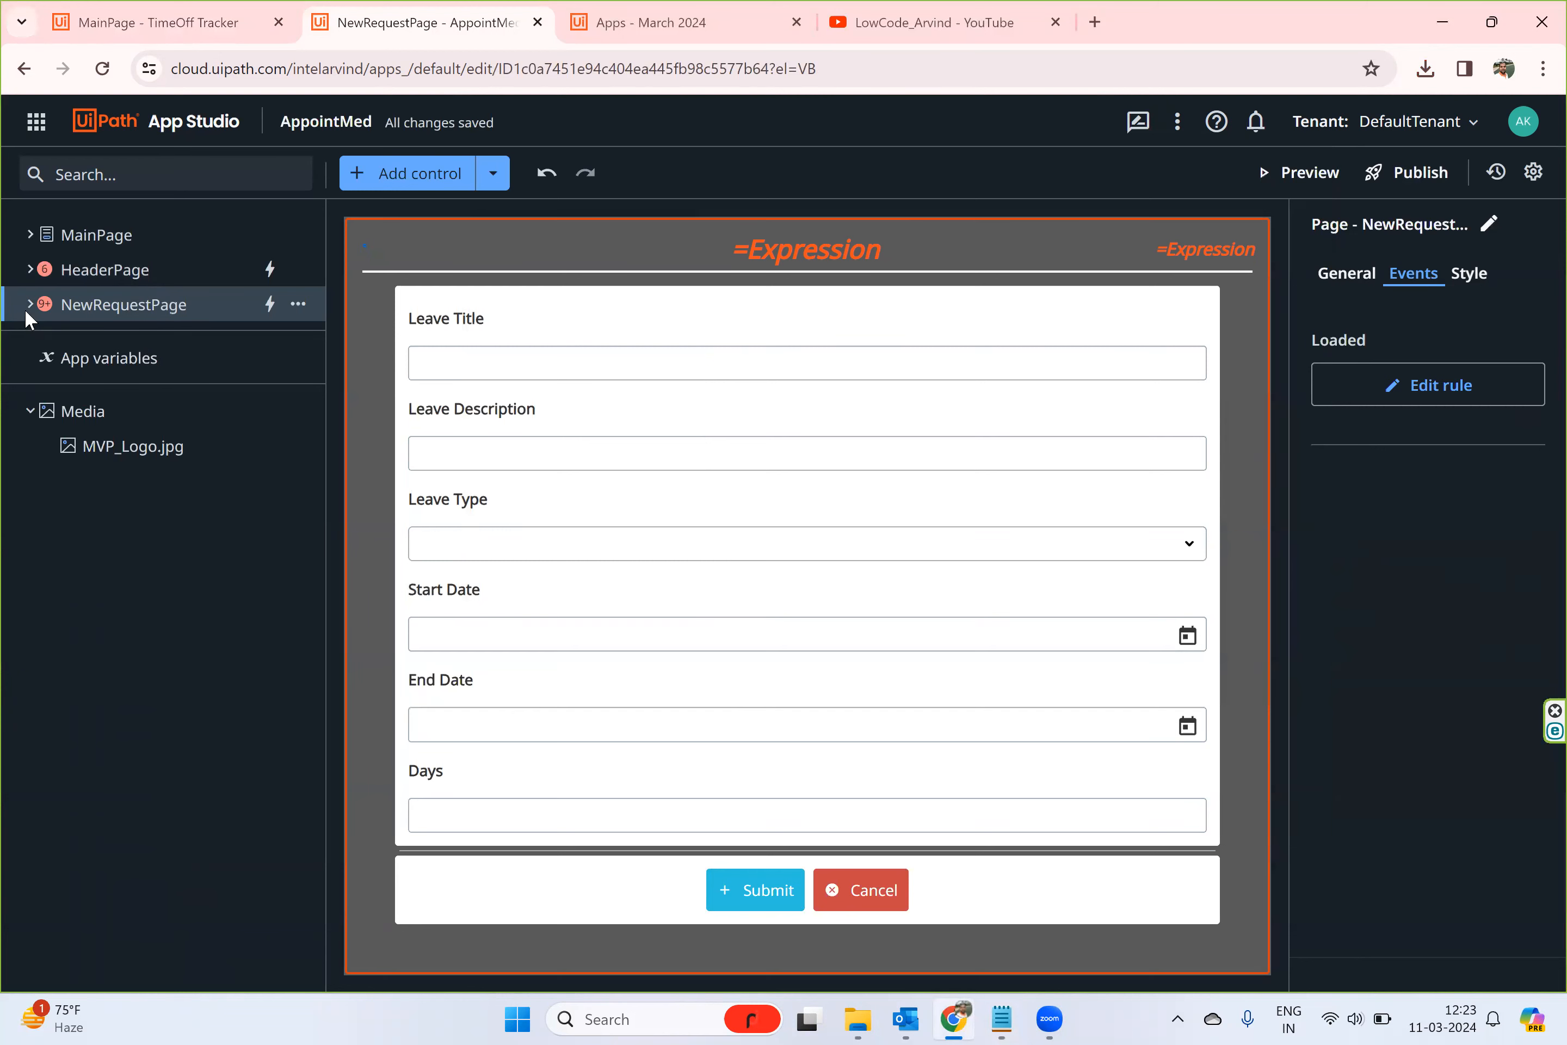
- Expand NewRequestPage and HeaderPage in the tree and add the LeaveRequest entity from DefaultTenant to the app
click(28, 306)
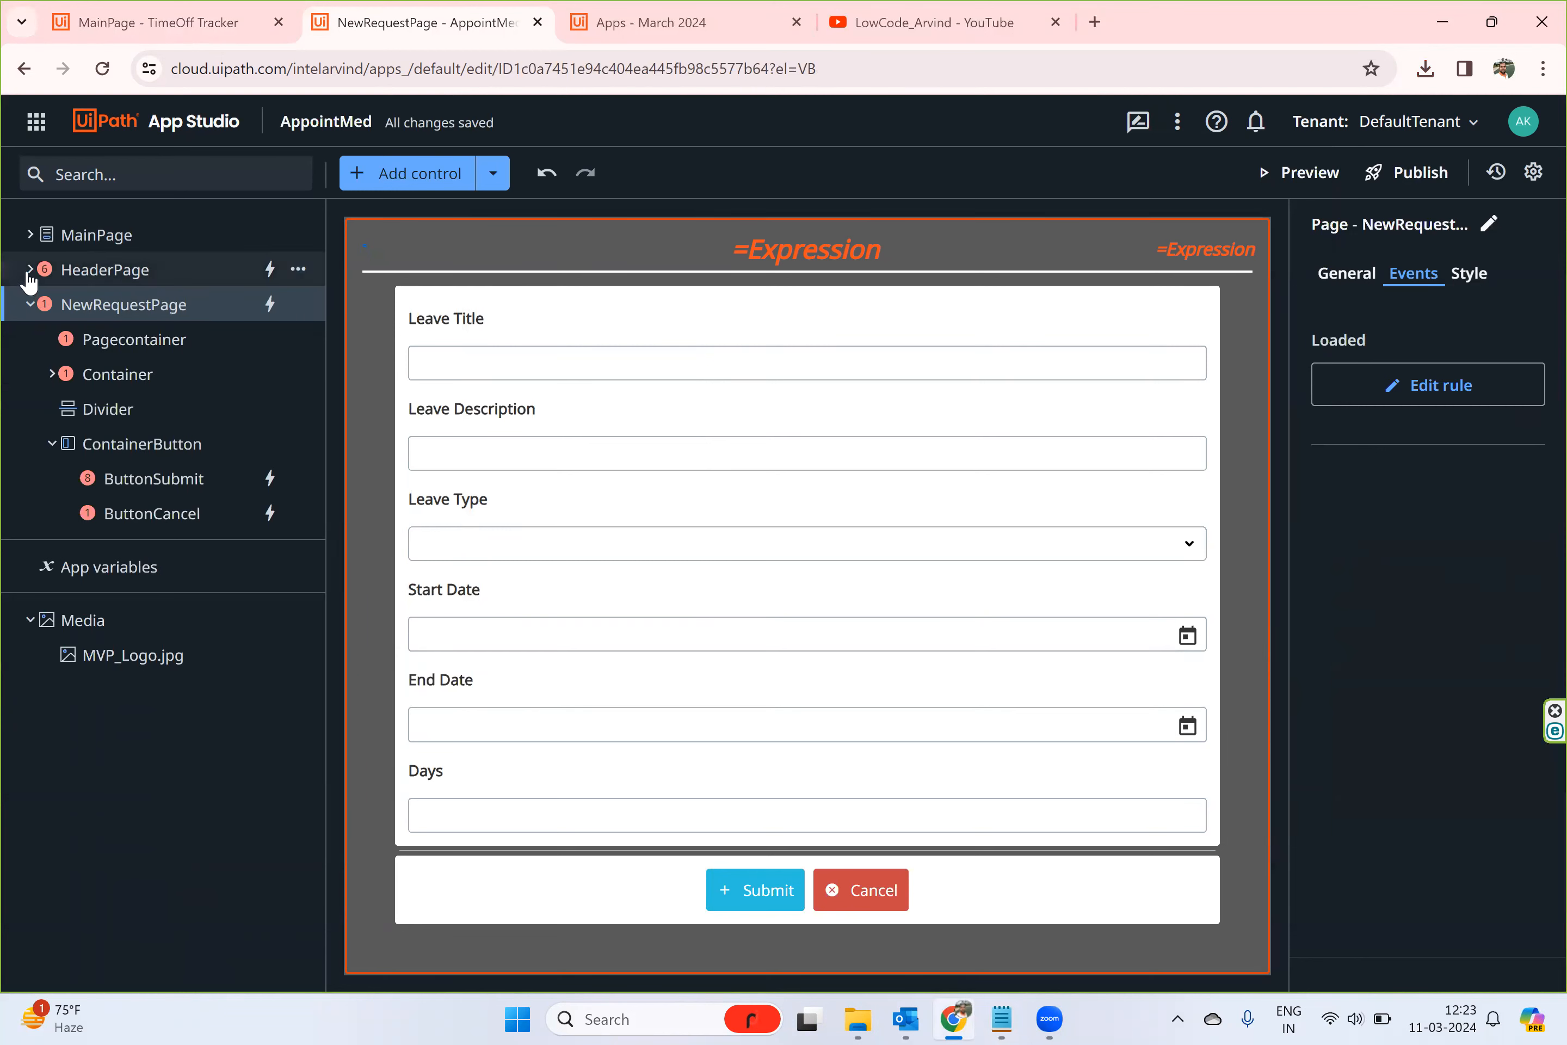
click(29, 271)
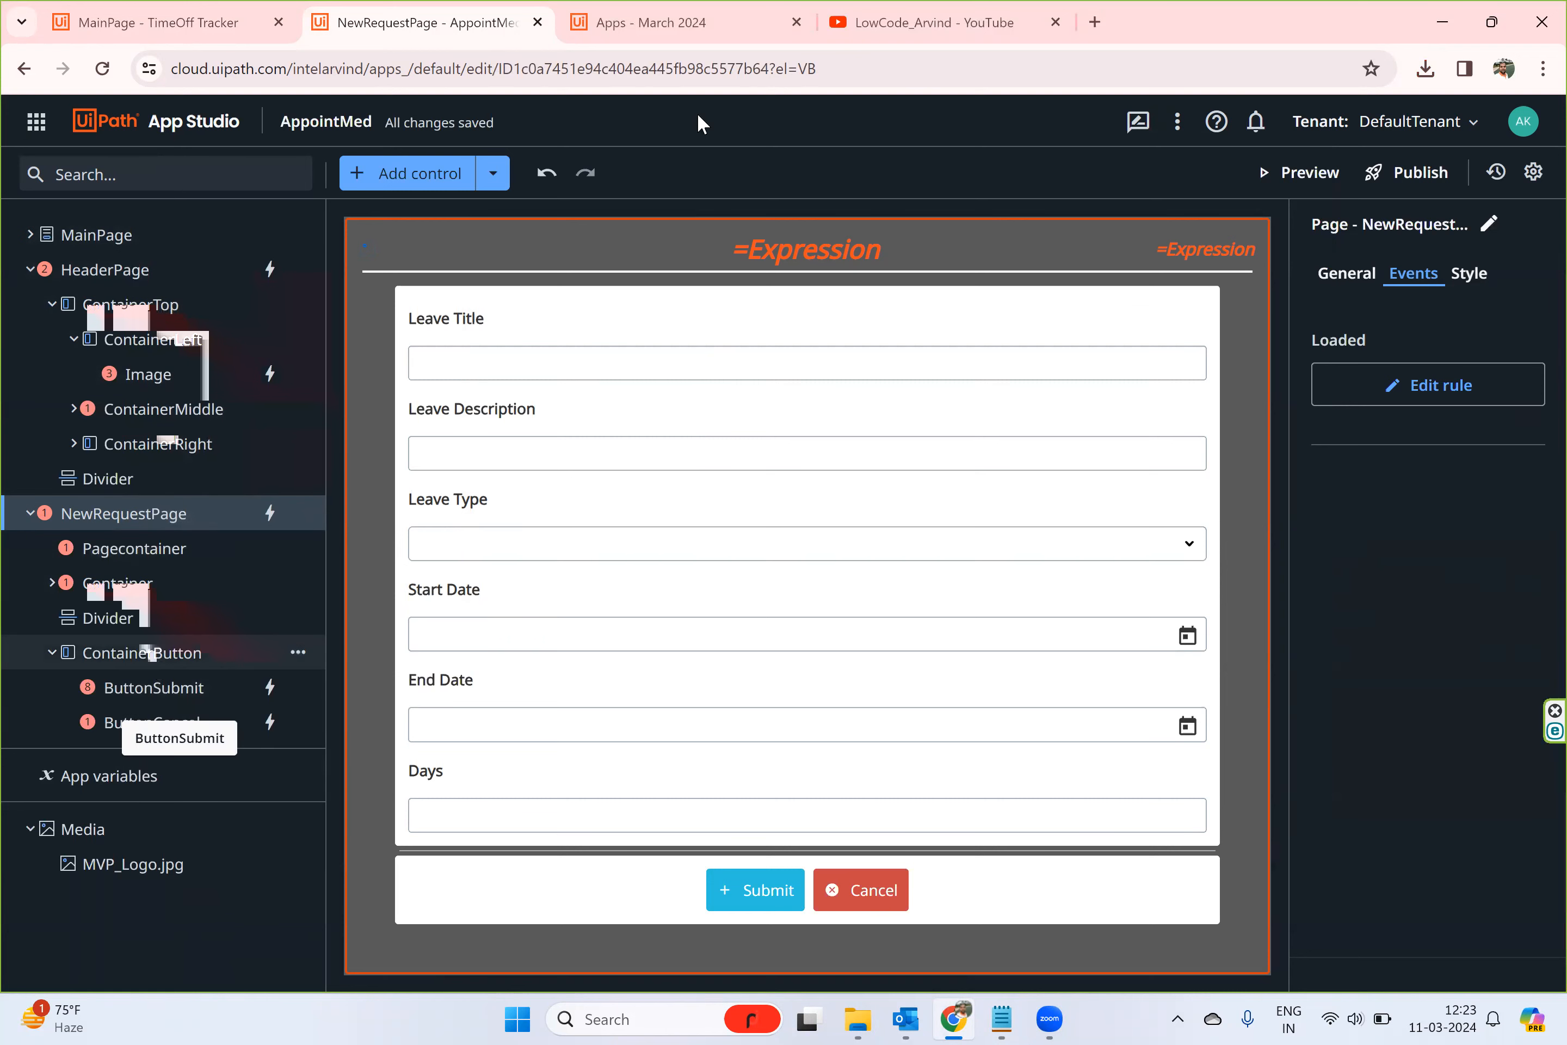
click(495, 178)
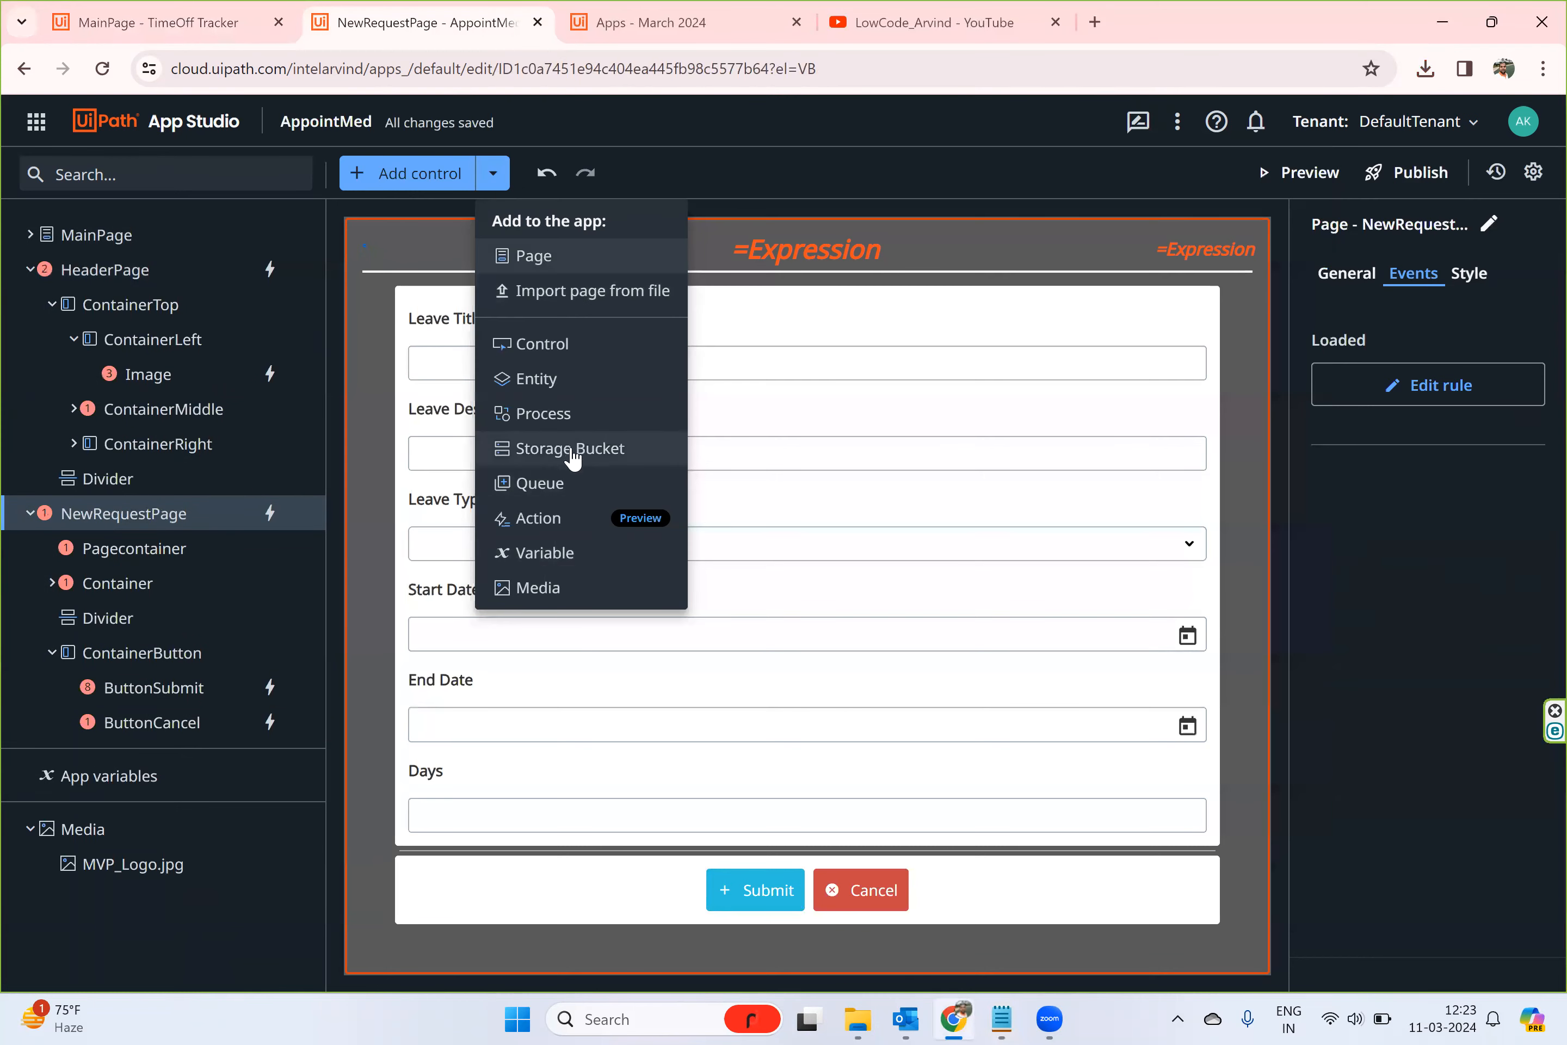
click(545, 378)
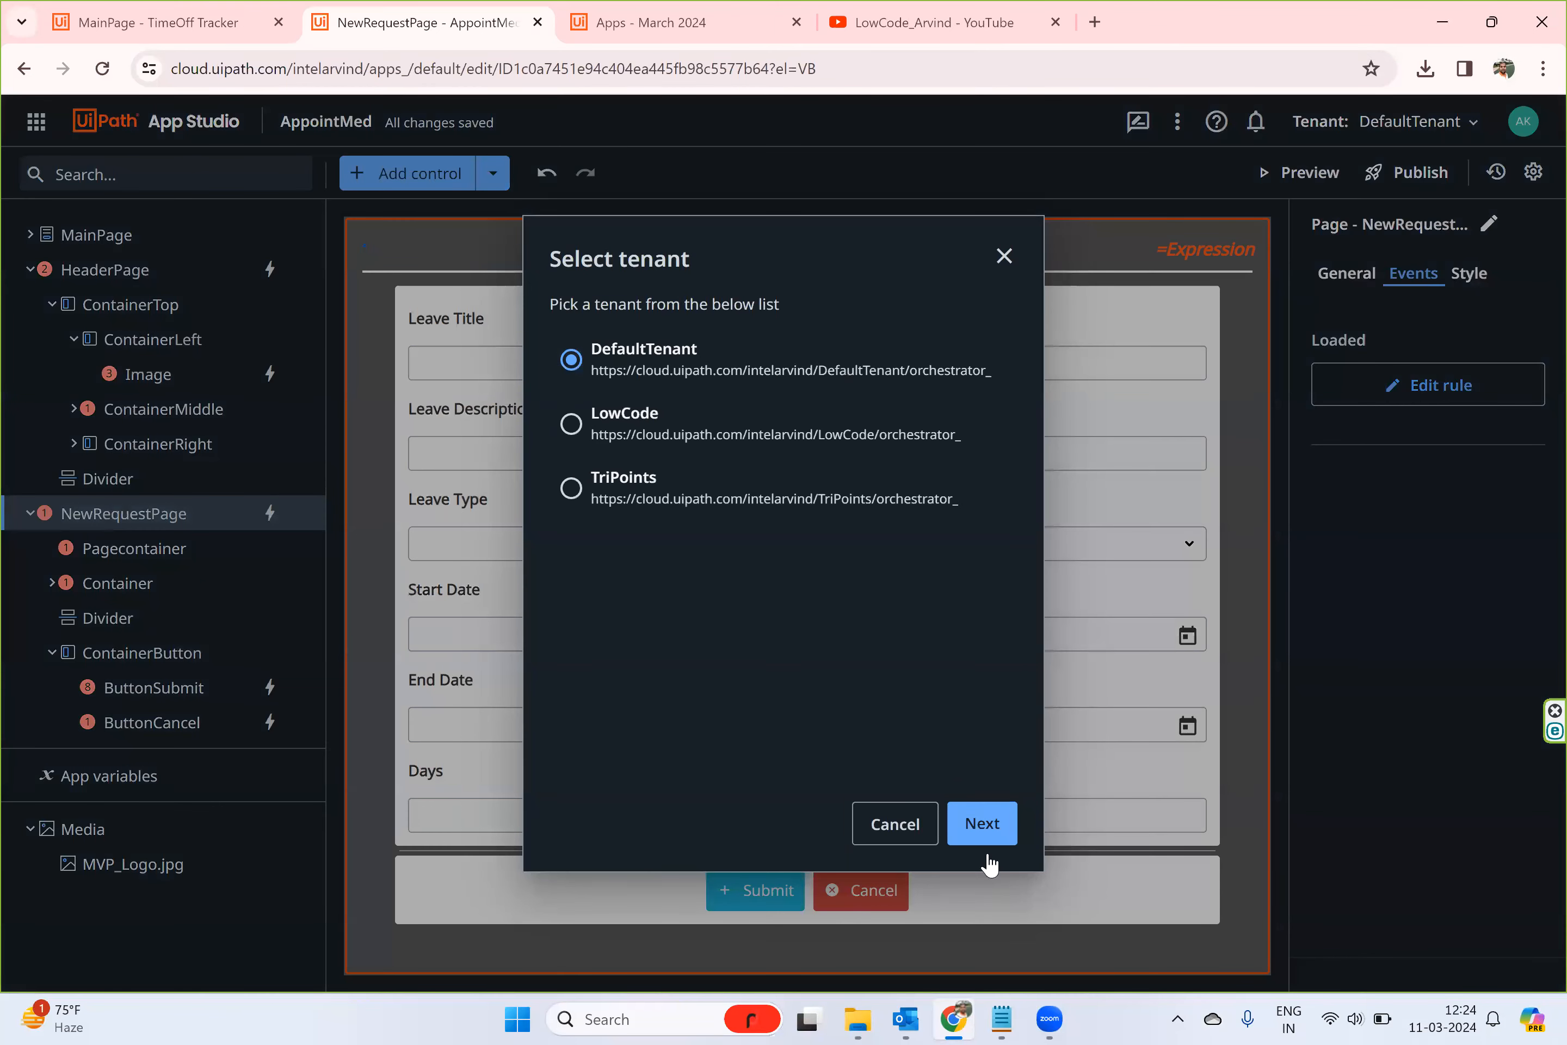
click(982, 827)
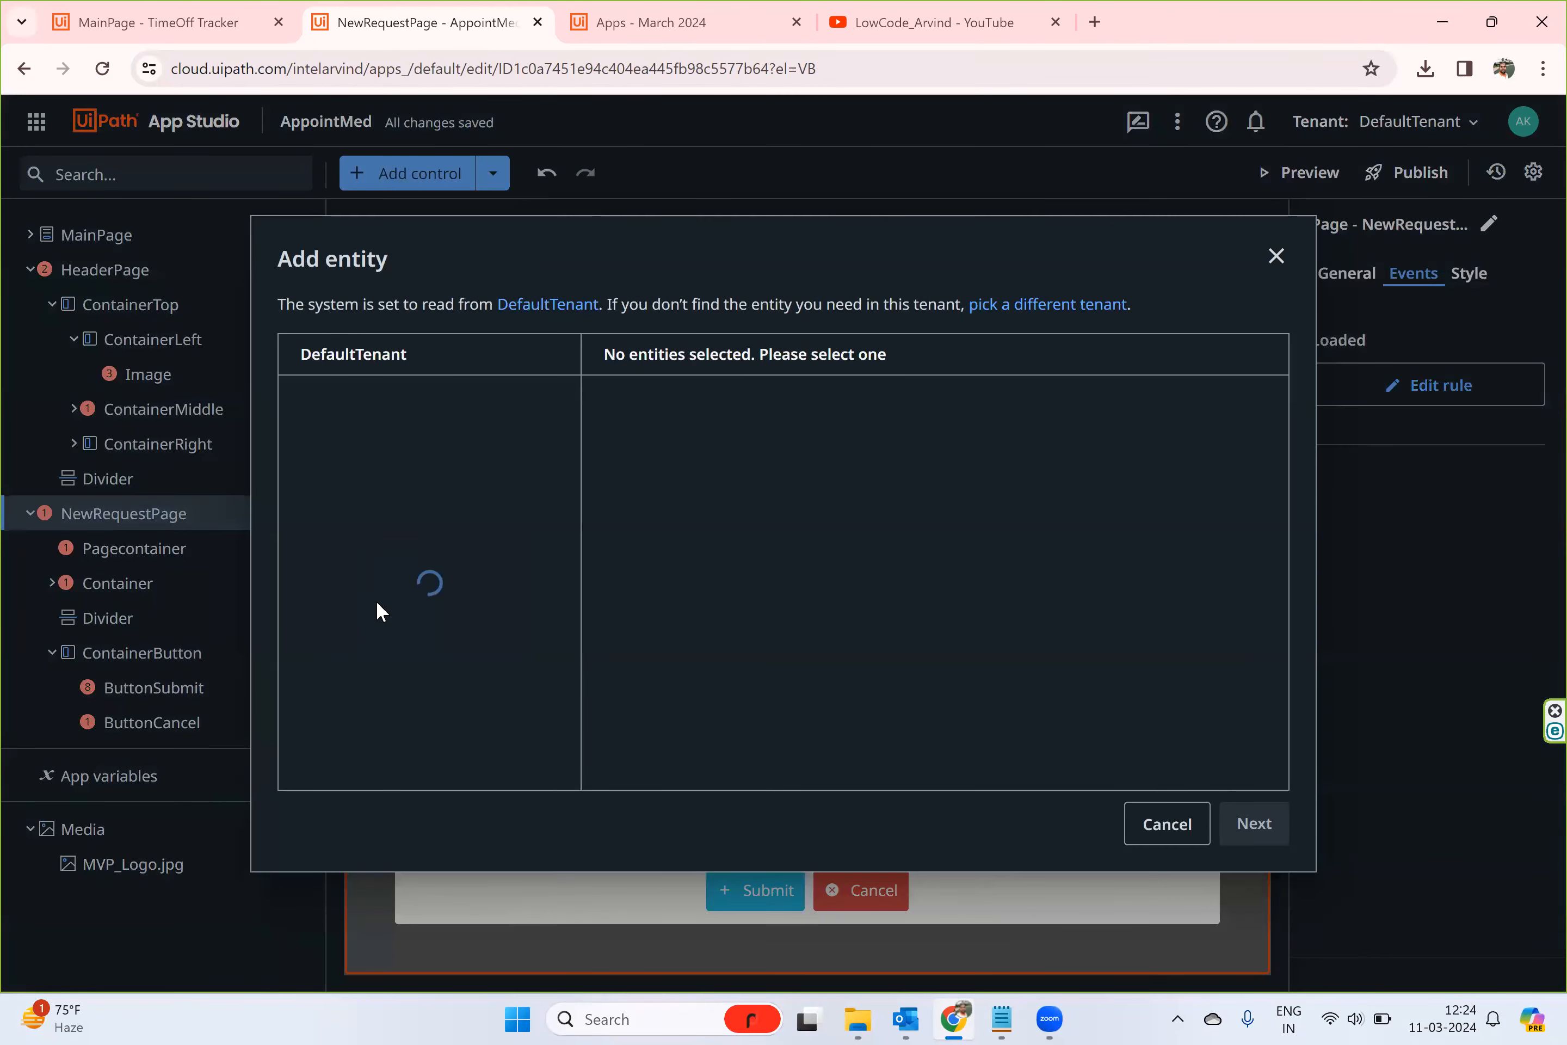
scroll(378, 603, down, 2)
scroll(380, 607, down, 10)
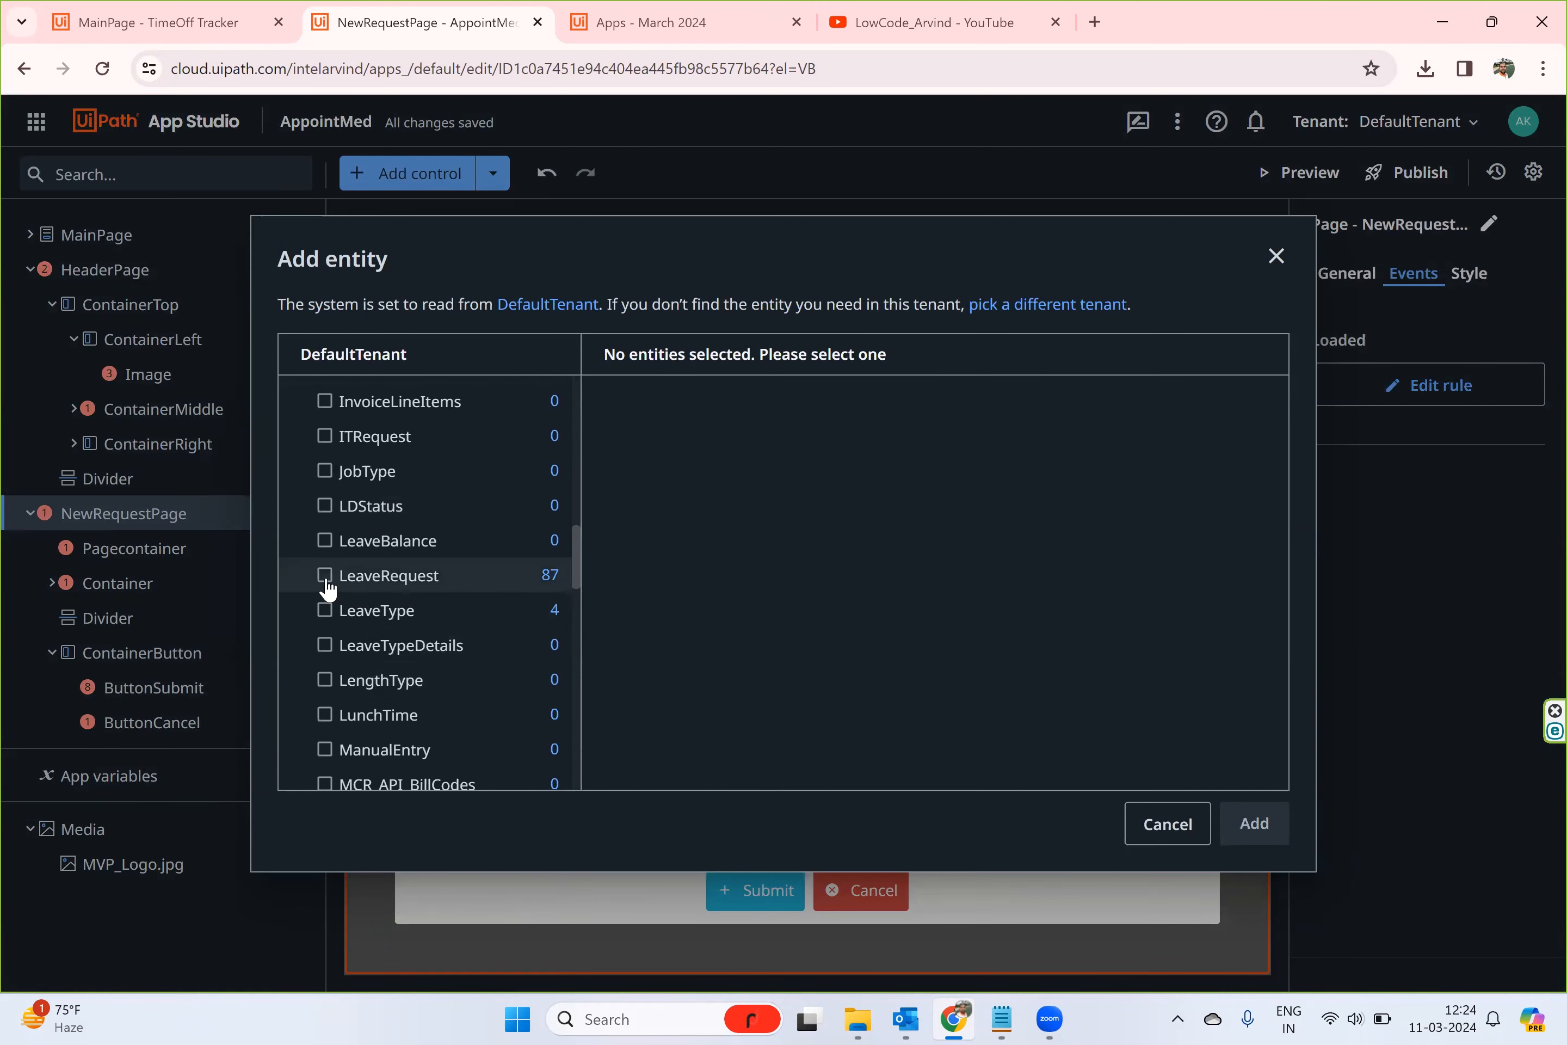
click(325, 577)
click(1254, 825)
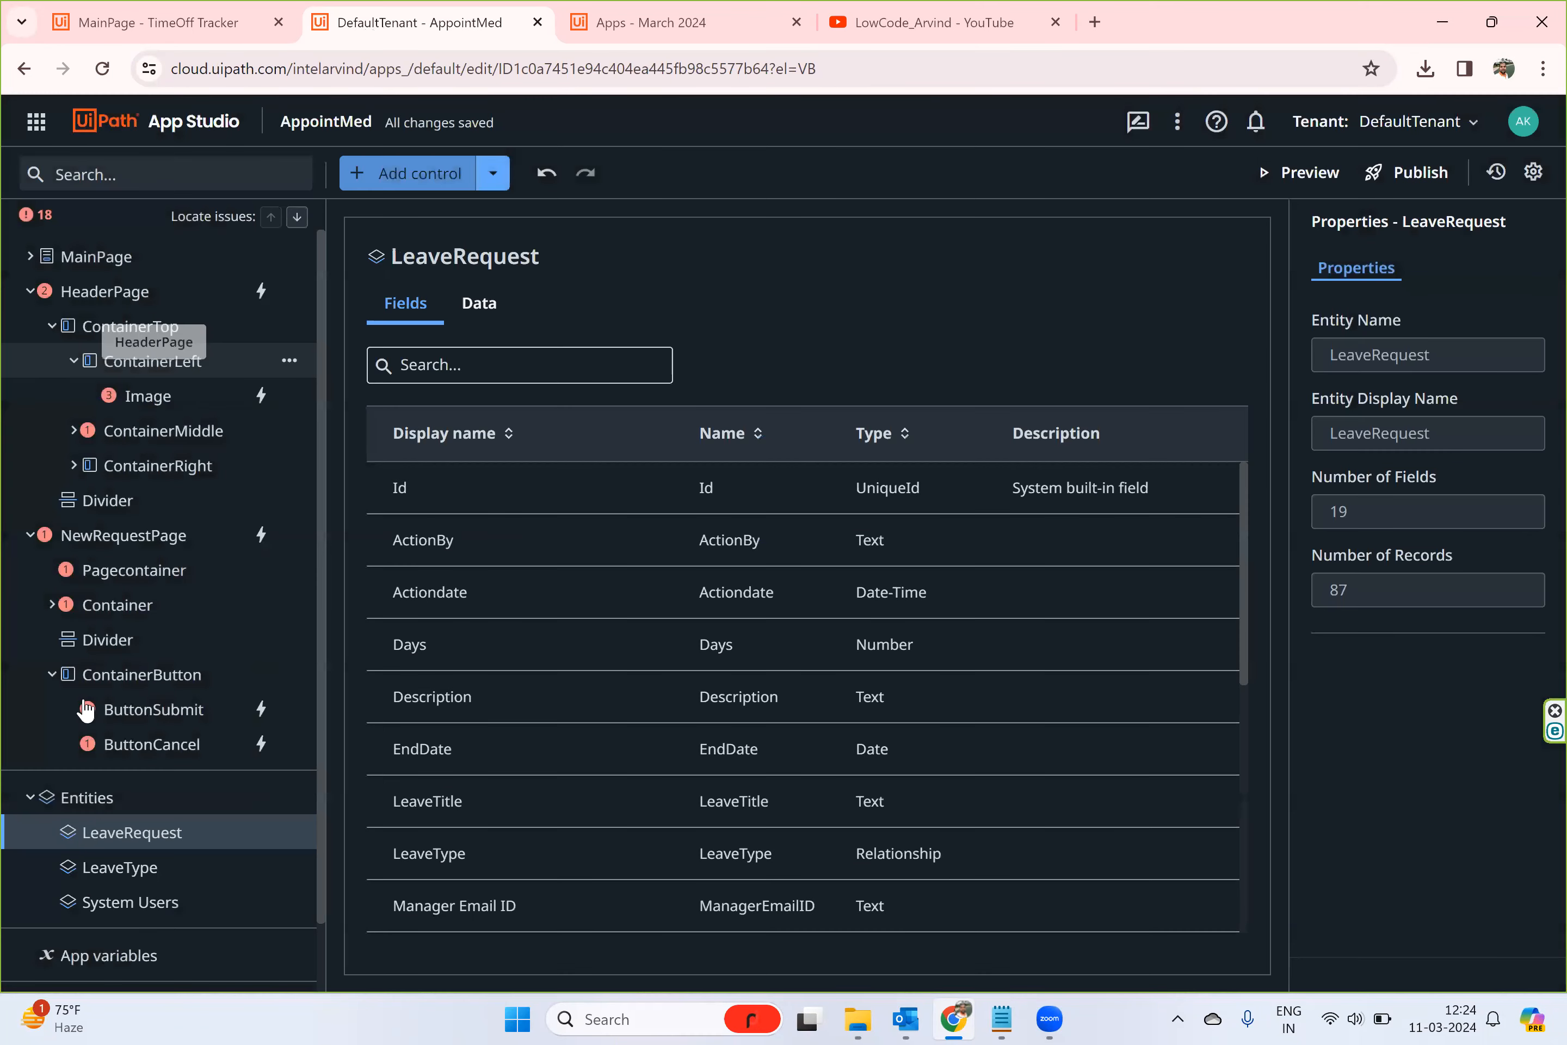
- In ButtonSubmit's click rule, replace the CreateEntityRecord entity with the added LeaveRequest entity and check its values to set
click(128, 715)
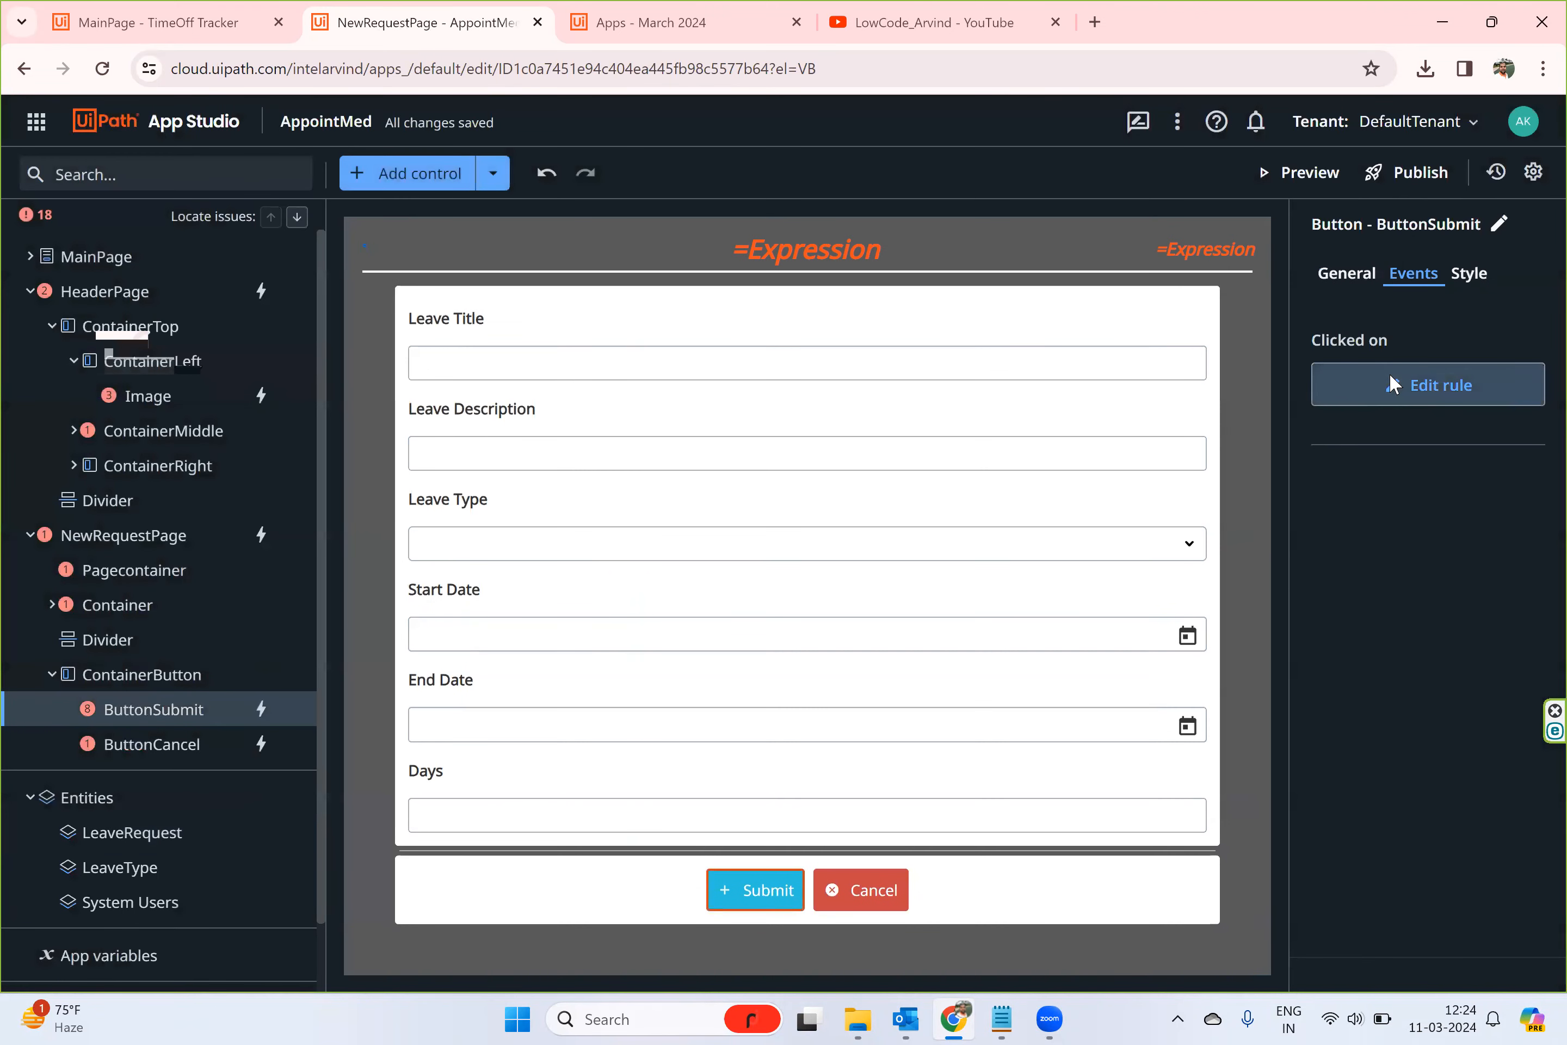
click(1386, 384)
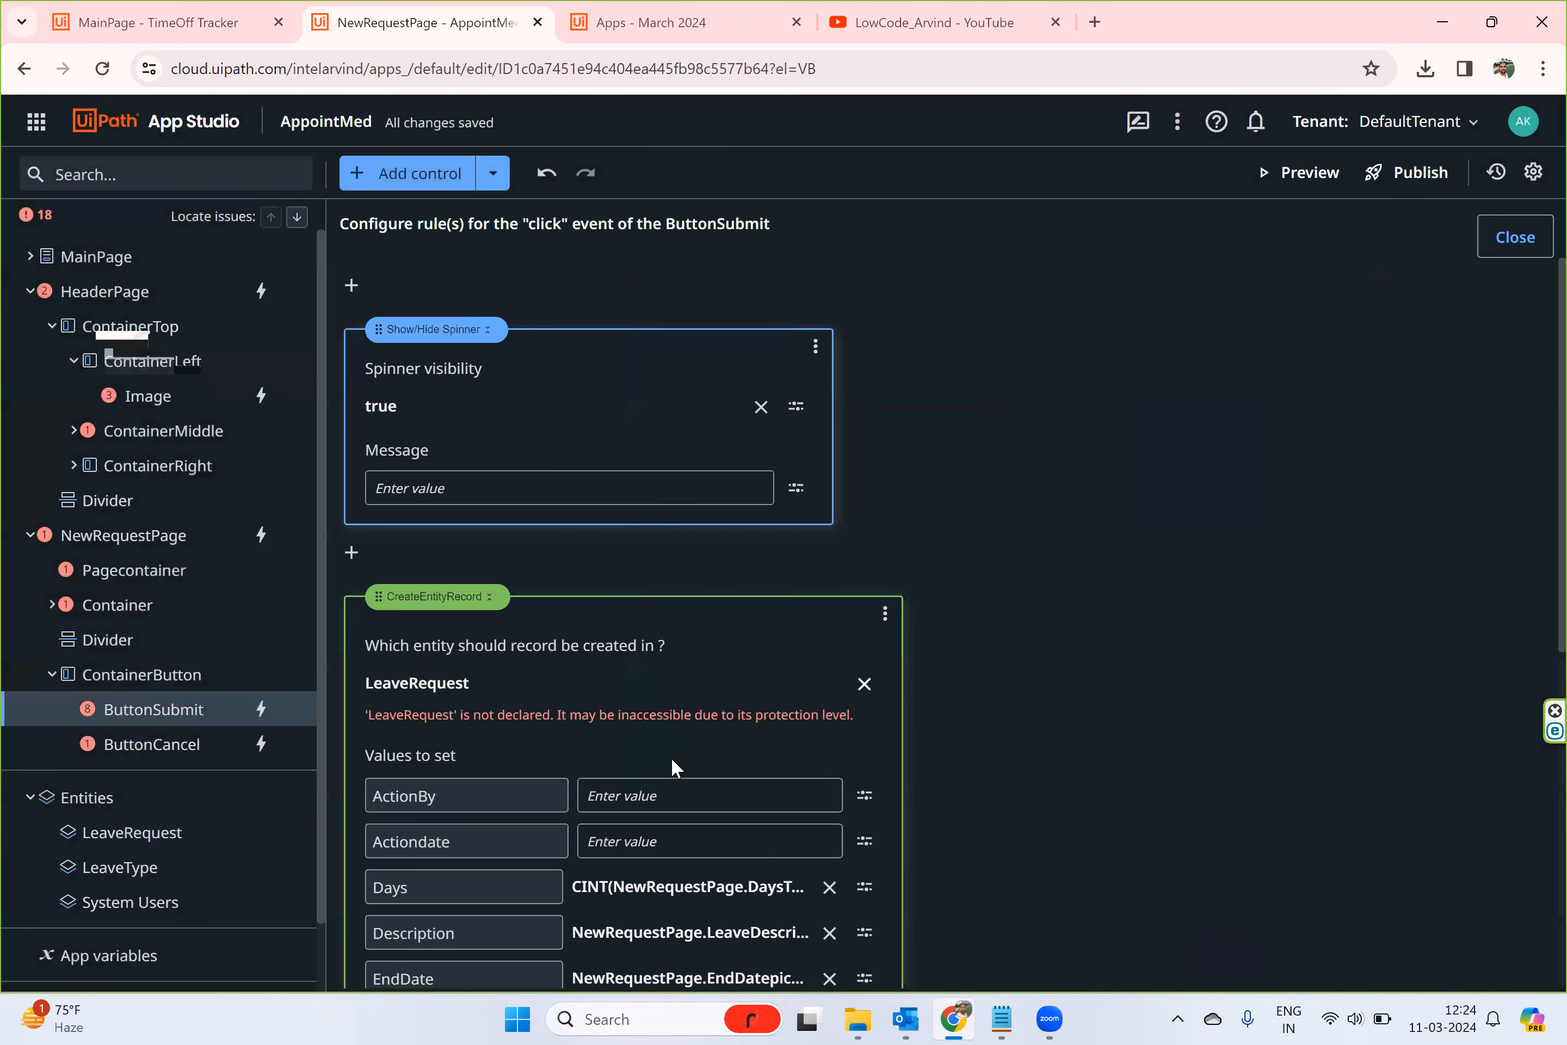
click(863, 683)
click(612, 686)
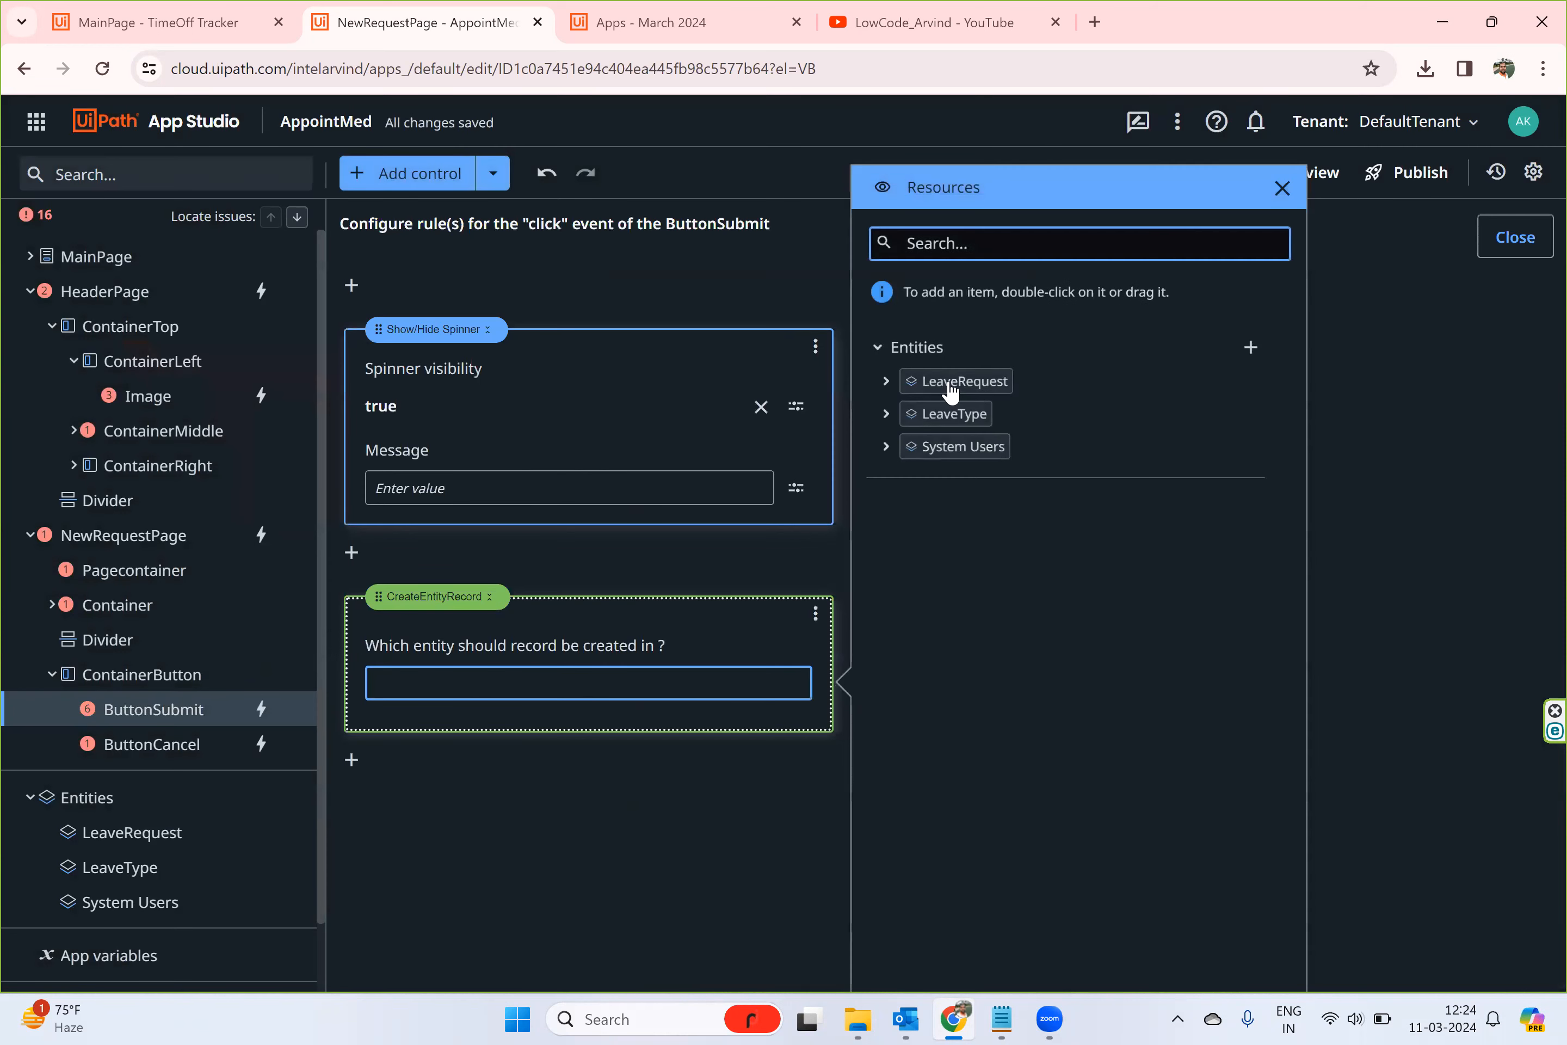
double_click(944, 391)
scroll(791, 553, down, 6)
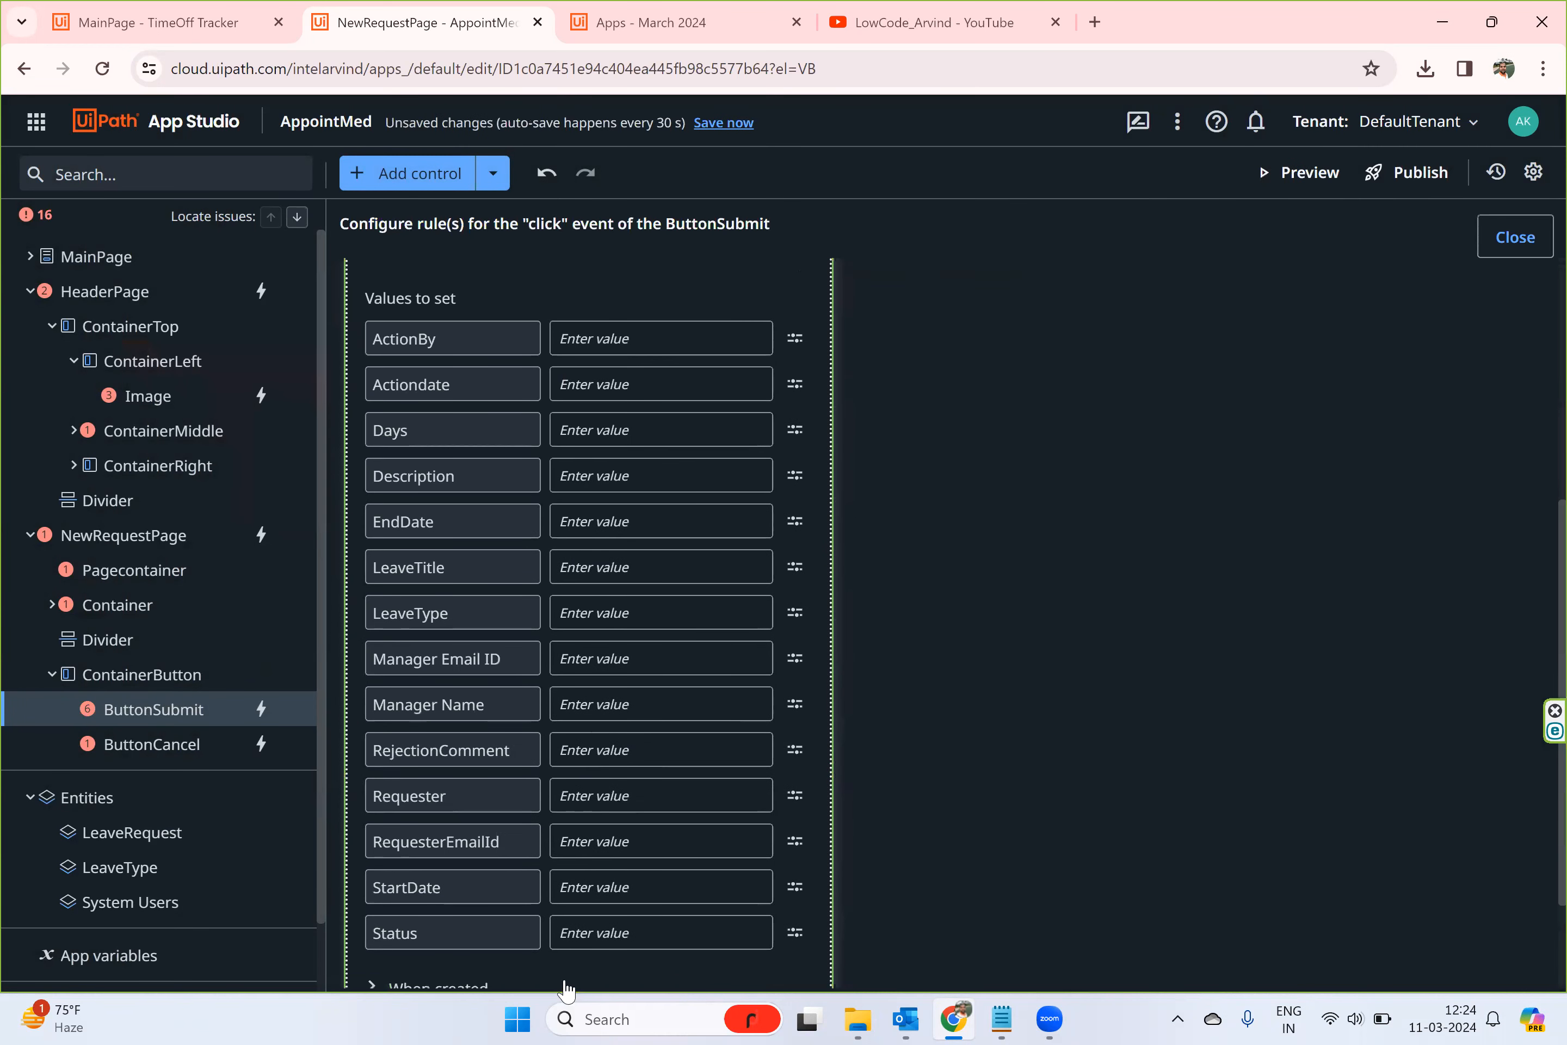
- Close ButtonSubmit's click rule configuration and collapse HeaderPage and NewRequestPage in the page tree
click(1532, 237)
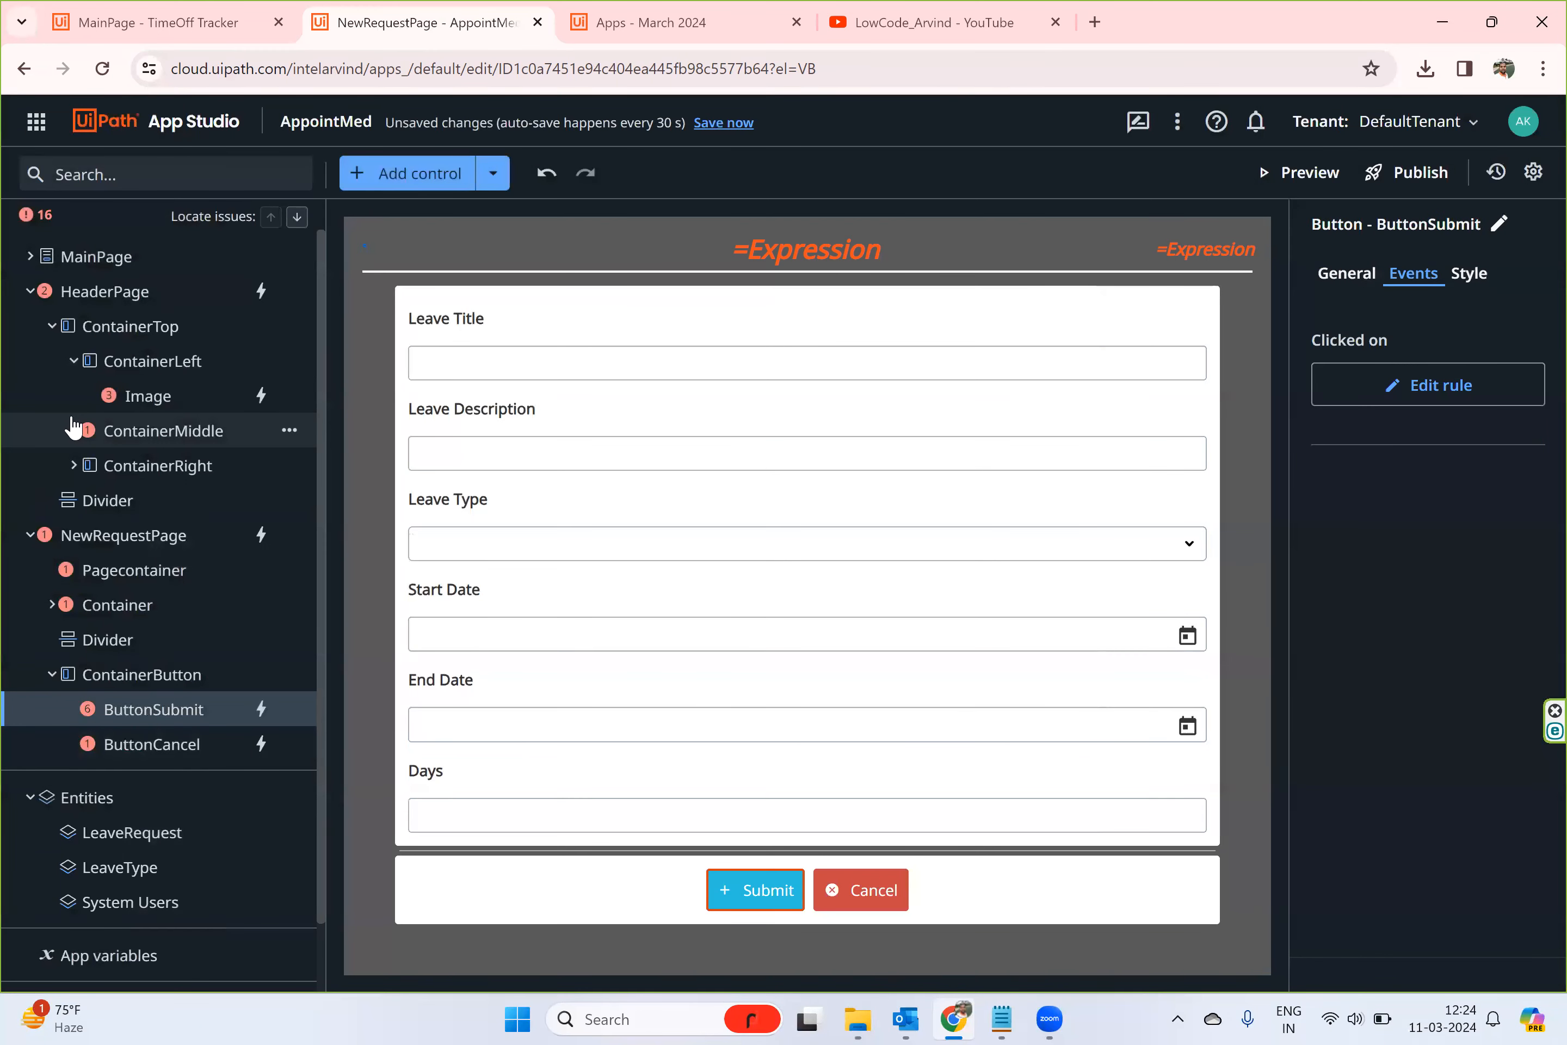
click(27, 294)
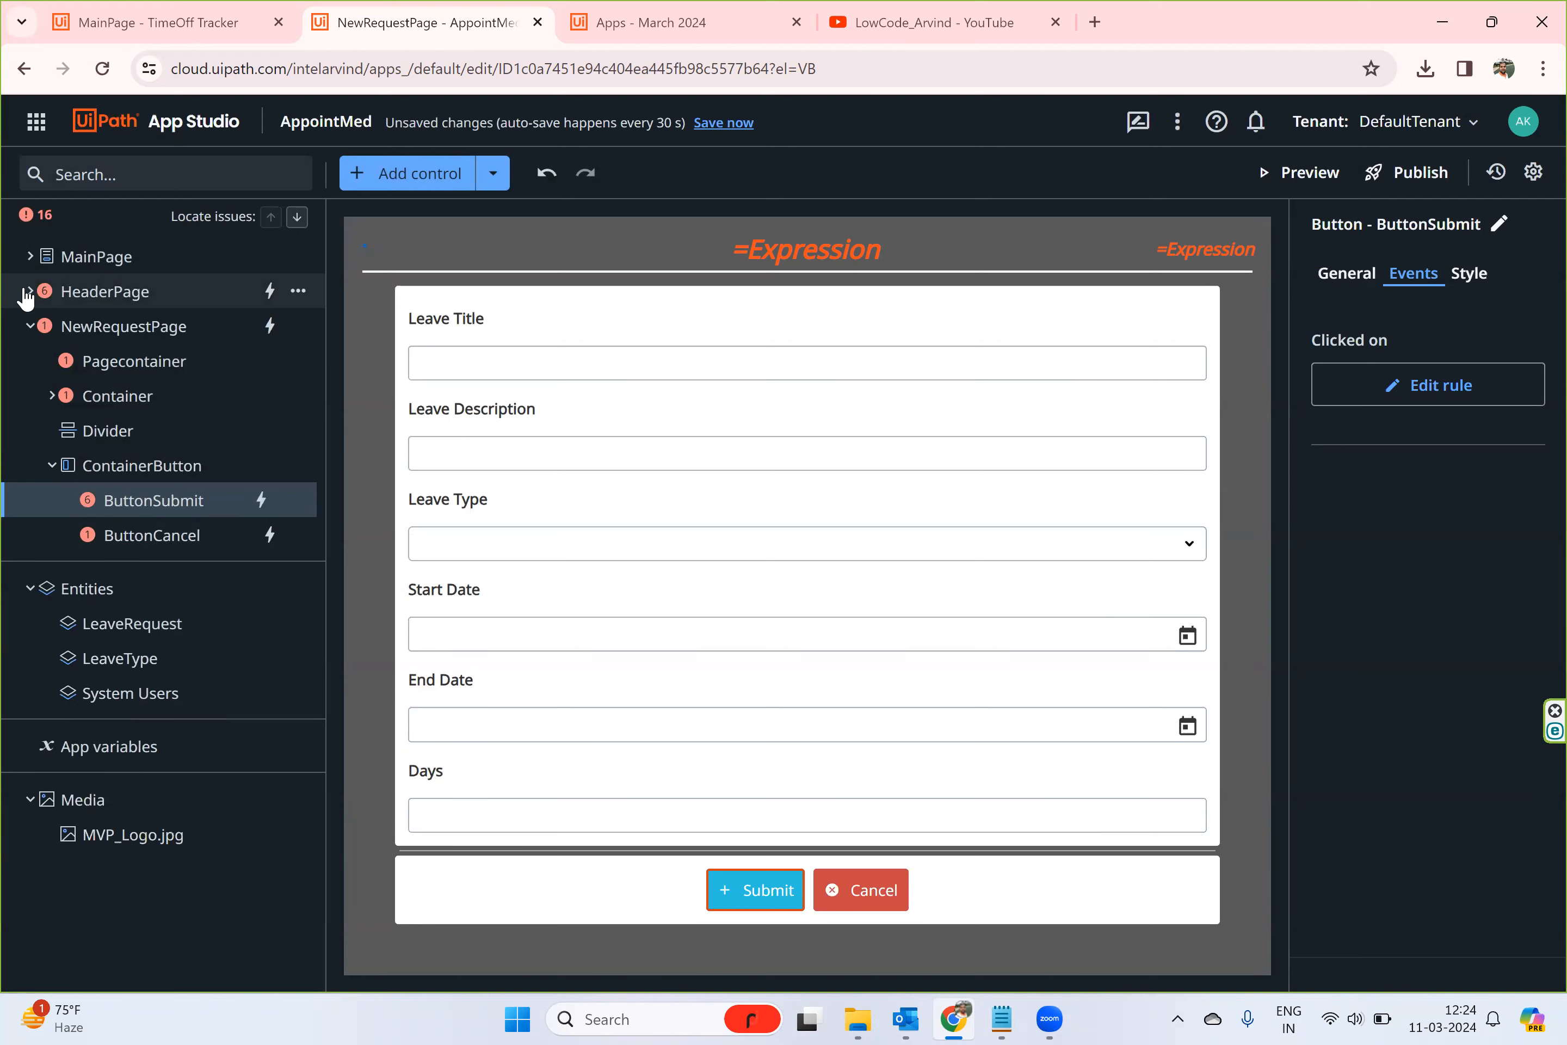
click(27, 328)
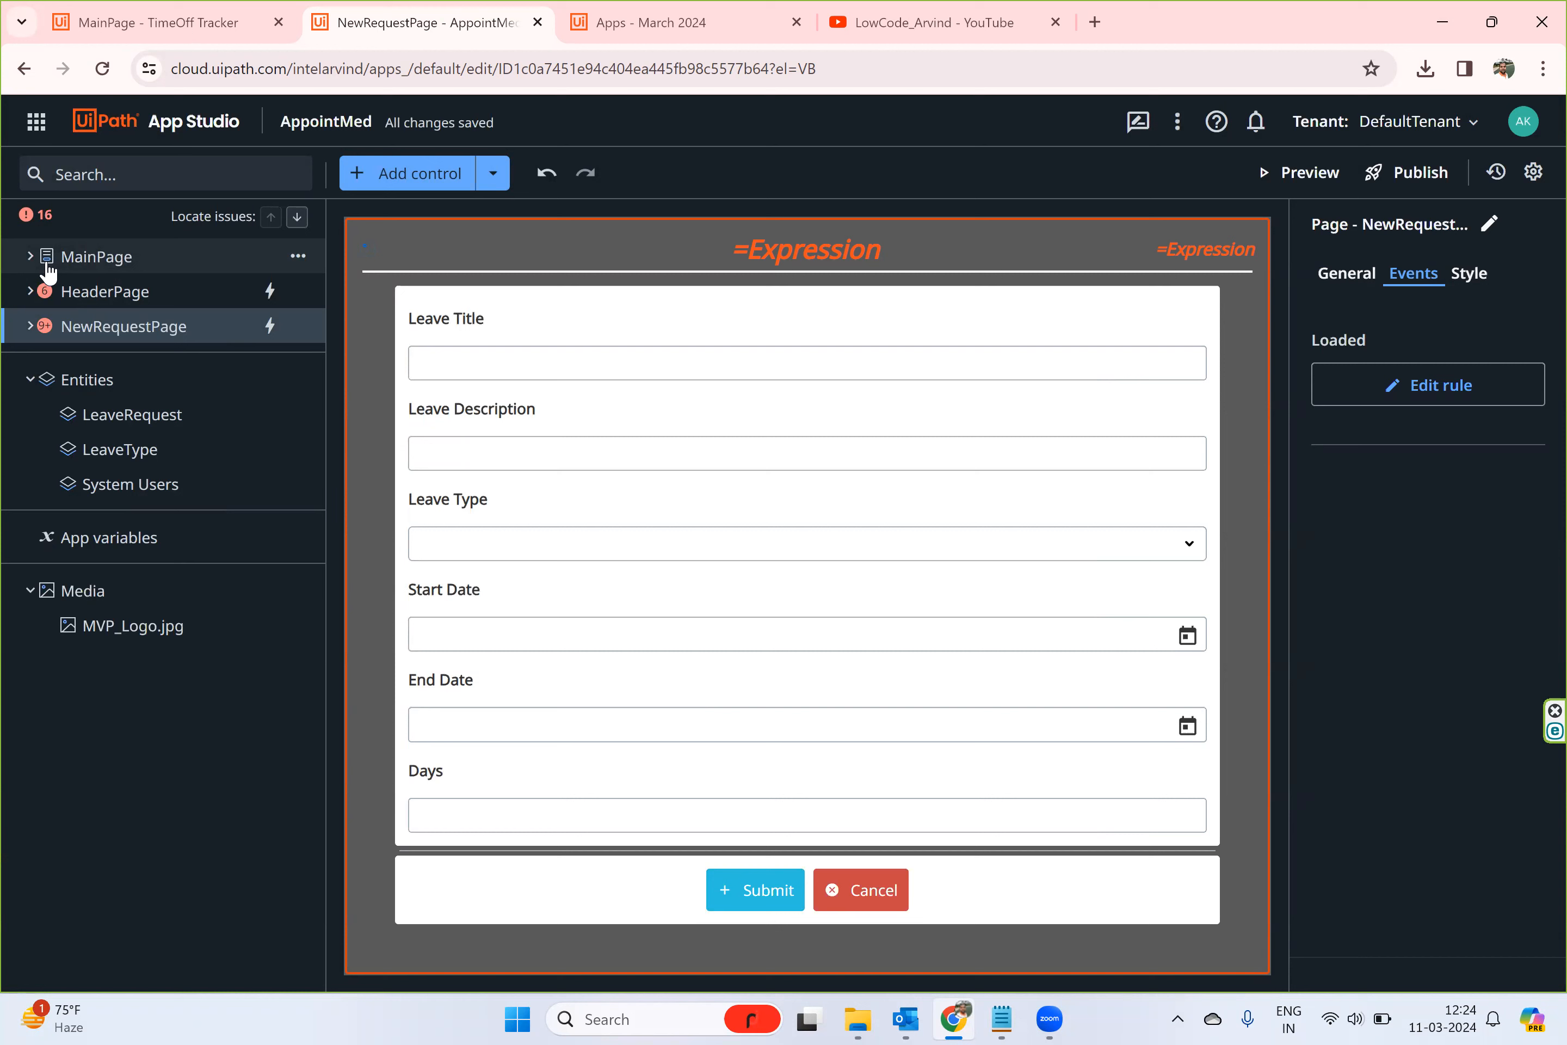
click(30, 327)
click(30, 327)
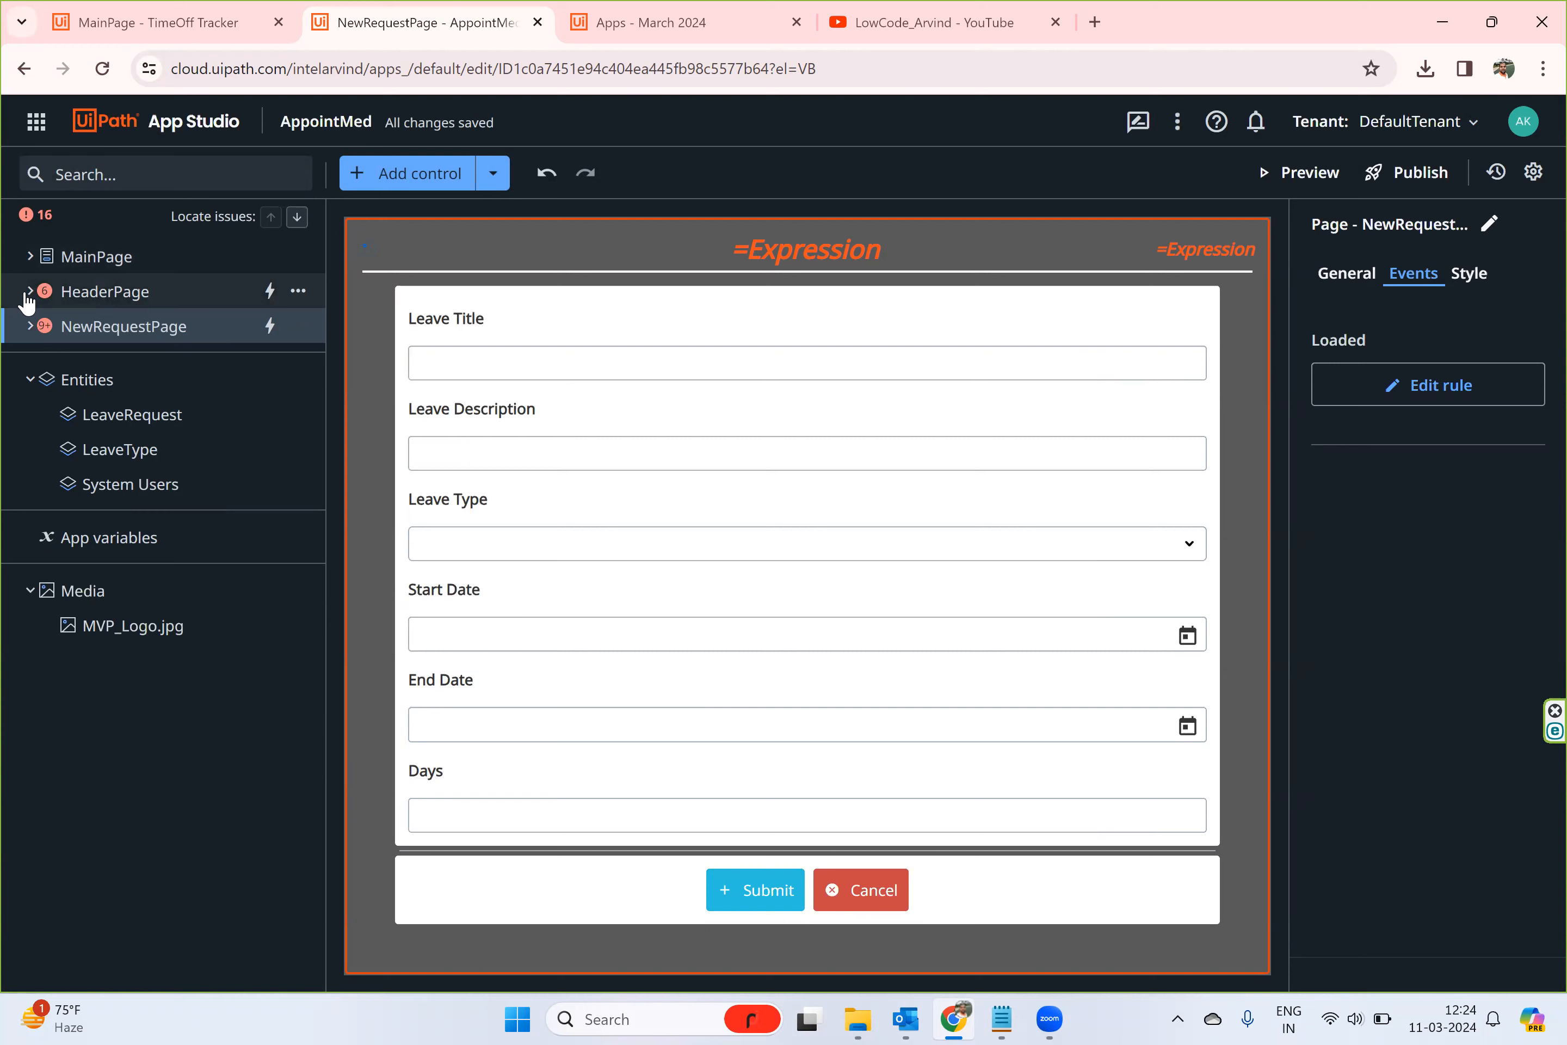
- Expand HeaderPage in the page tree again and open MainPage on the canvas
click(30, 291)
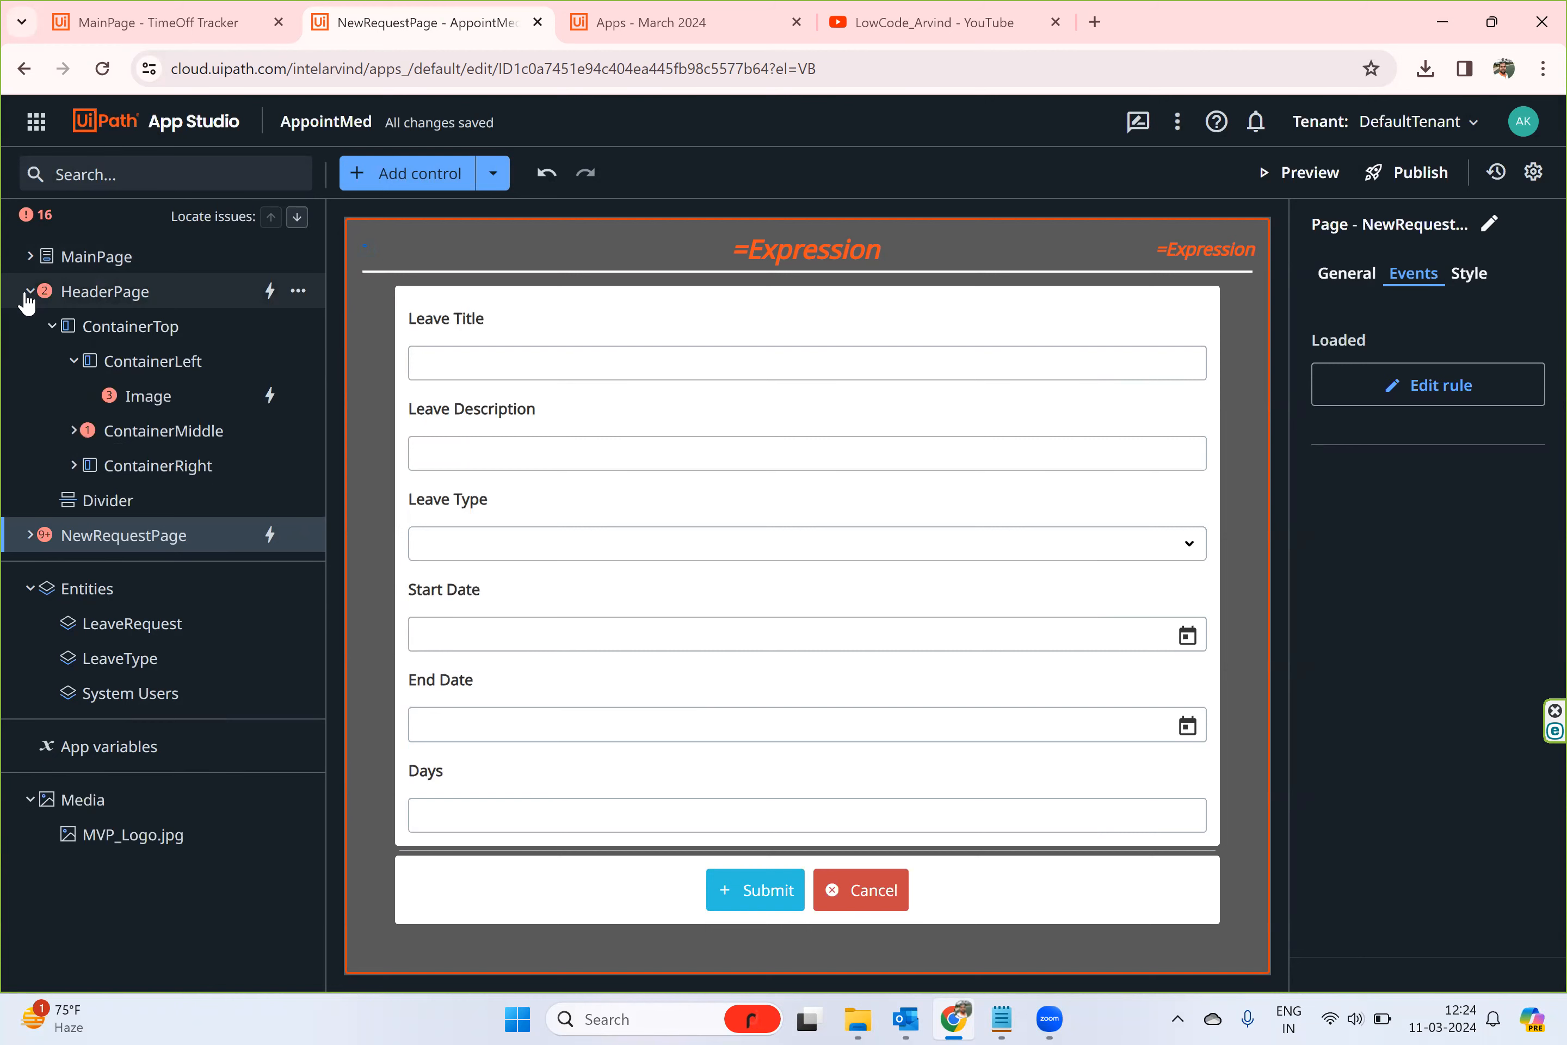
click(95, 271)
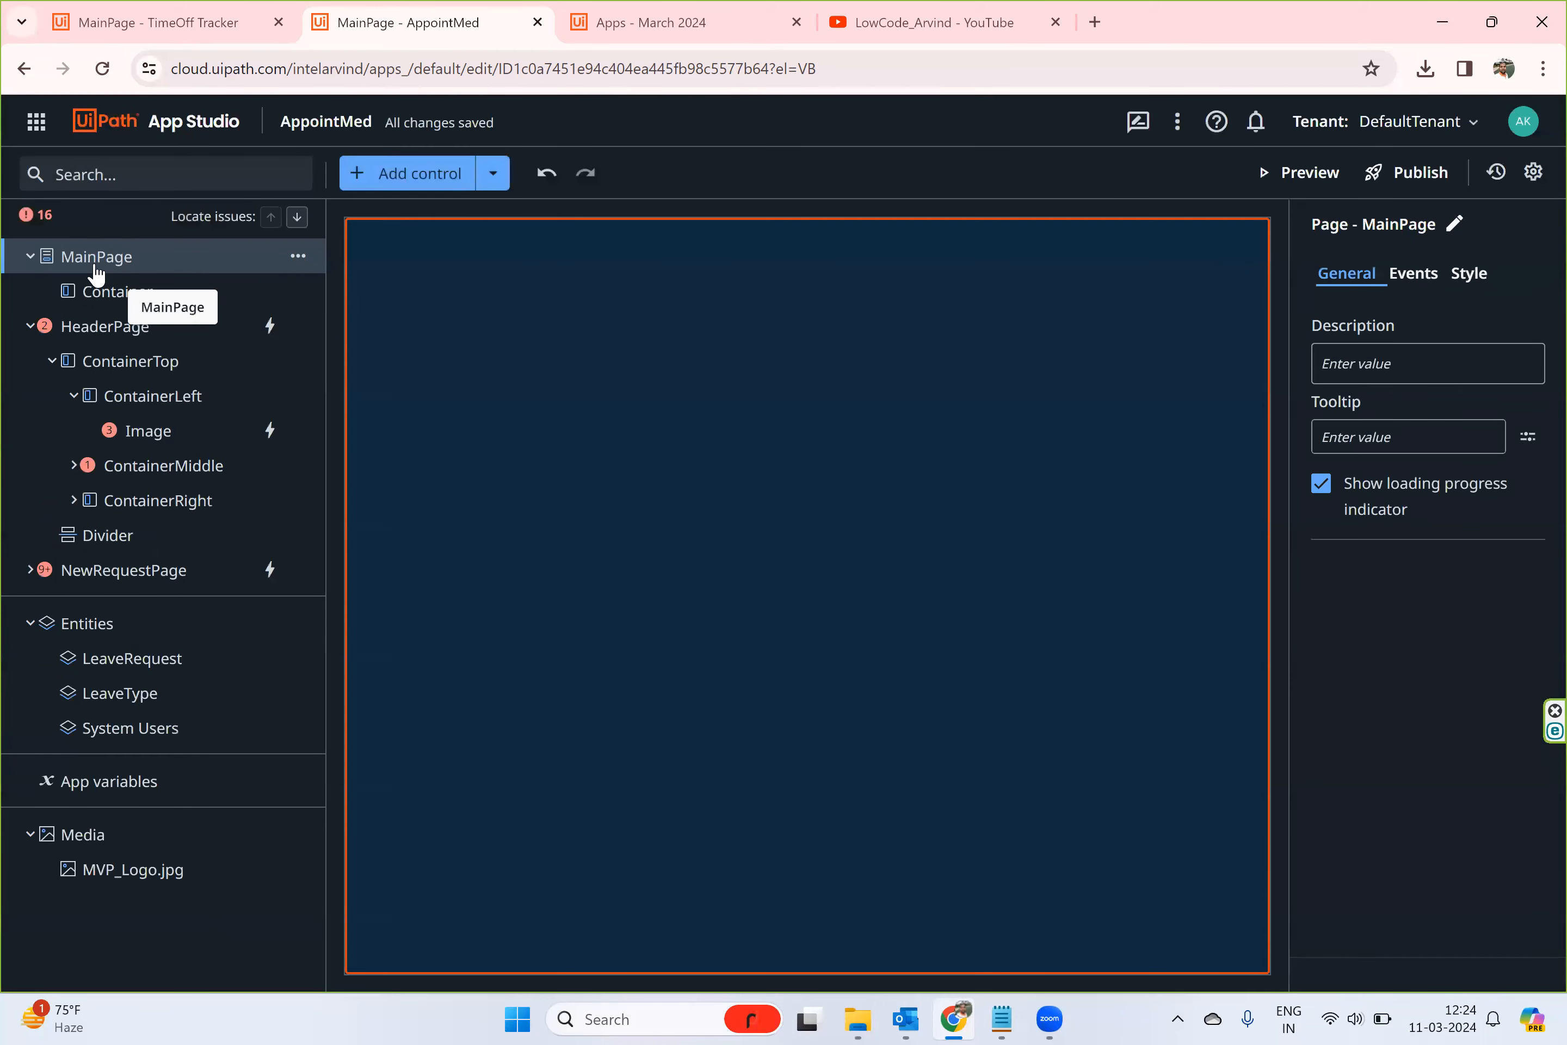